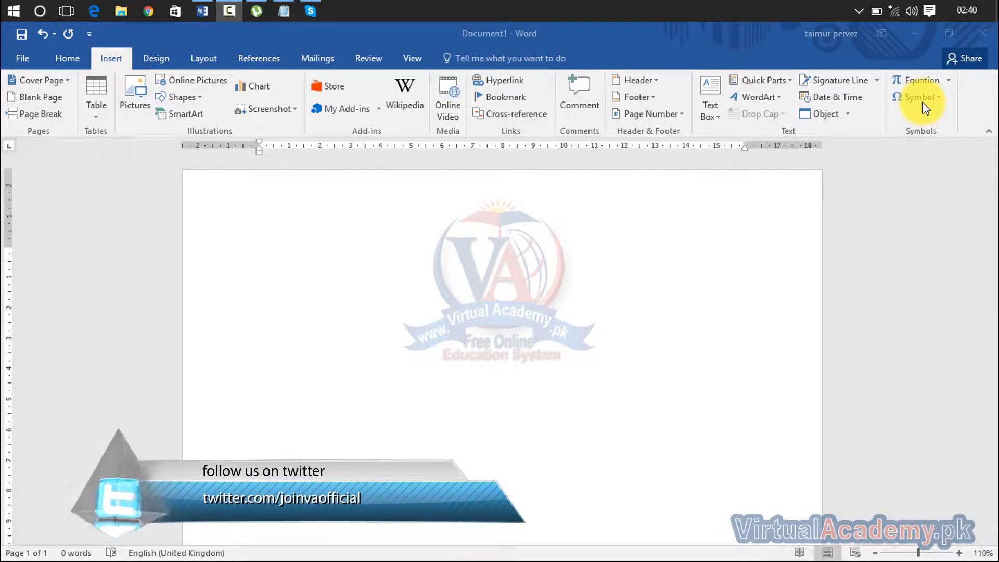
- Focus the blank Document1 window so its empty page is ready for typing
left_click(592, 265)
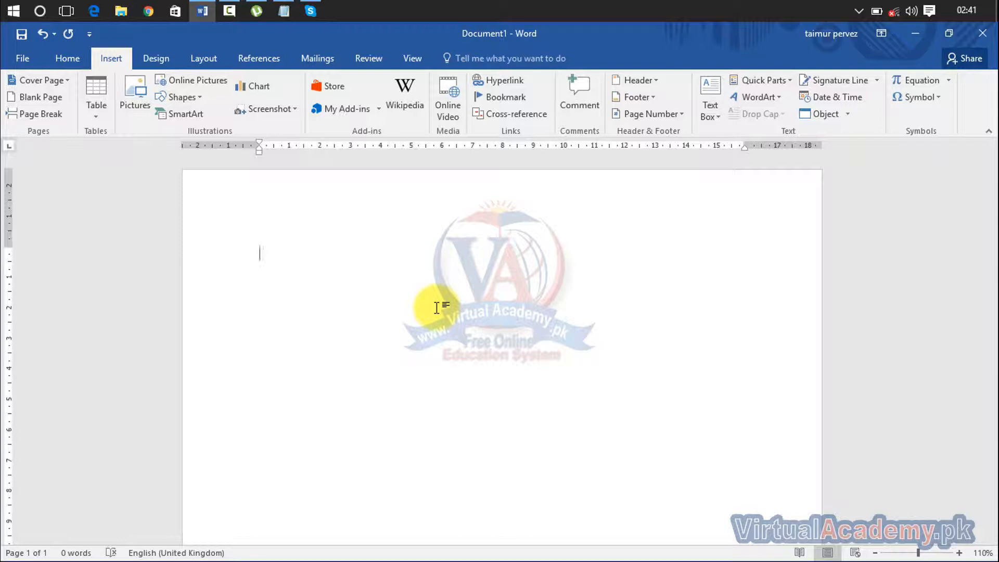
- Generate six paragraphs of sample text with =rand(6) and scroll to the end of them
type("=a")
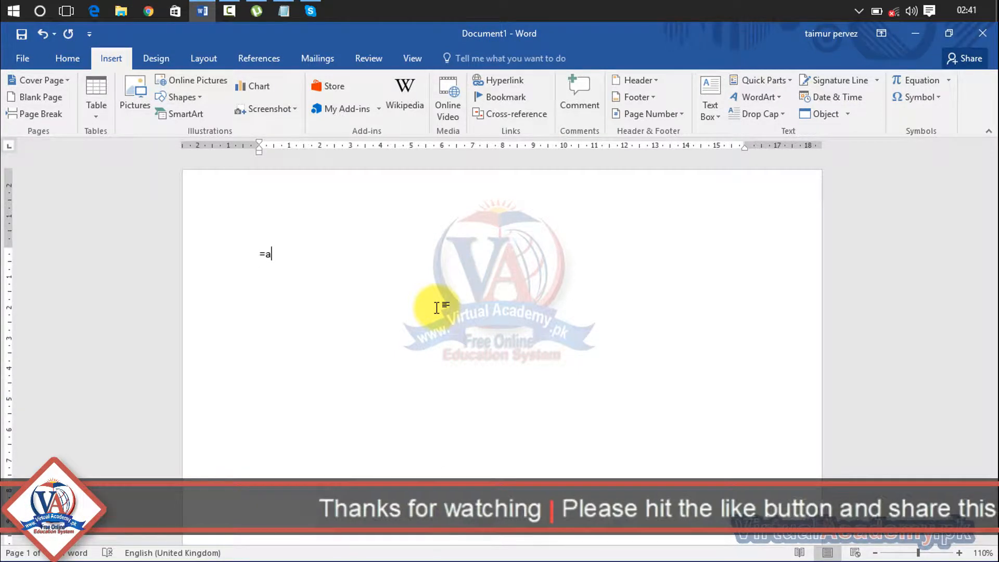
key("BackSpace")
type("rand()")
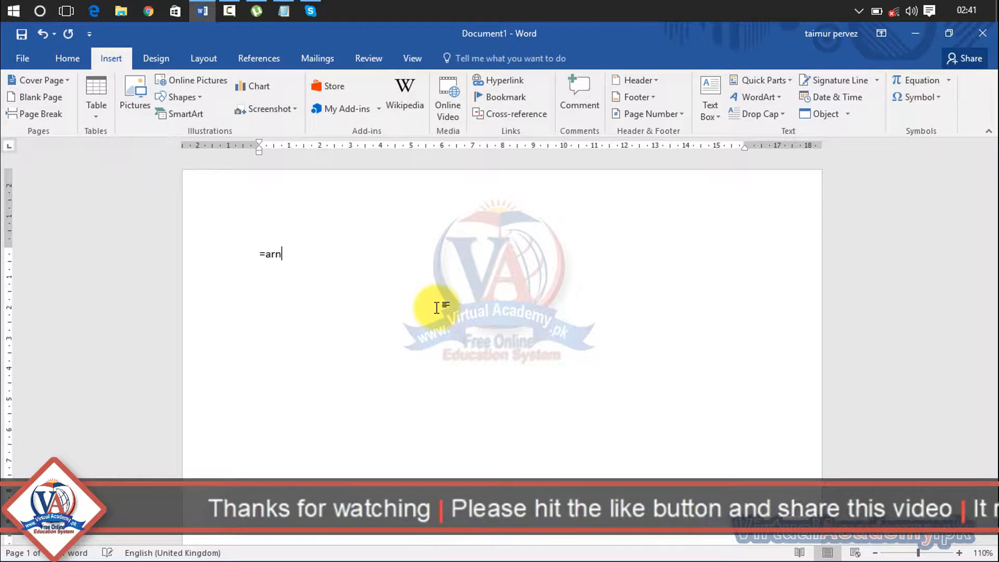
key("BackSpace")
key("BackSpace")
key("BackSpace")
key("BackSpace")
key("BackSpace")
key("BackSpace")
type("ran")
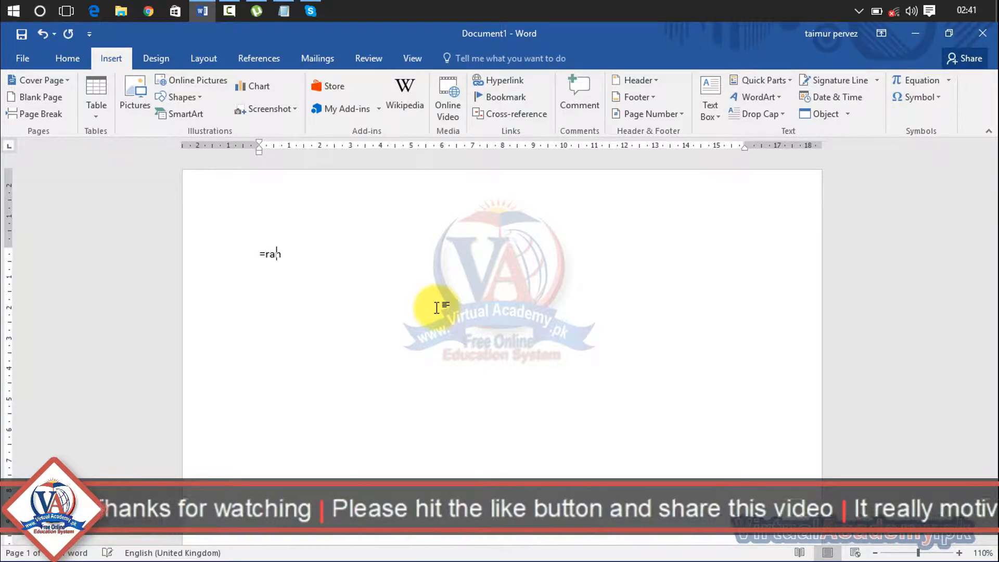
type("d()")
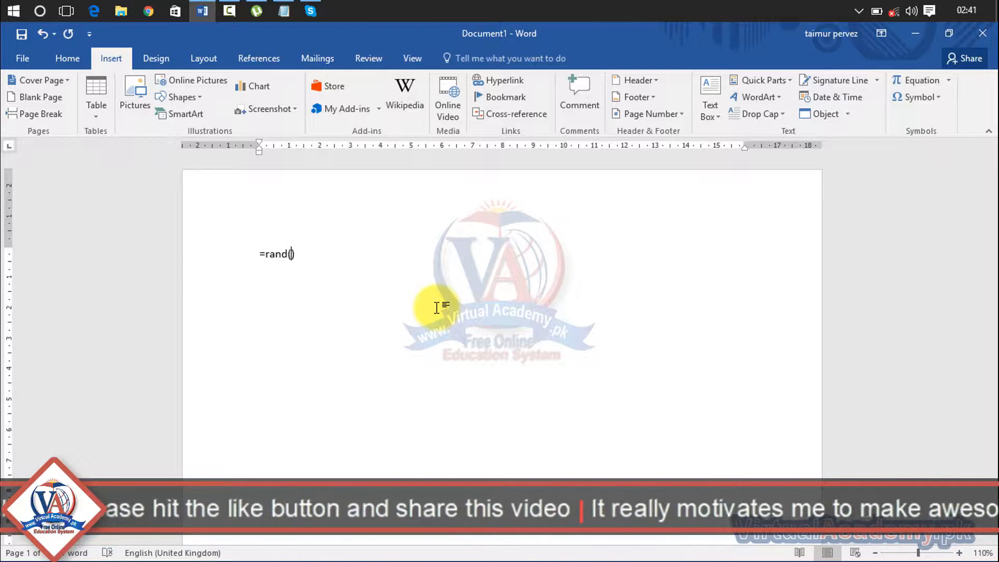
type("6")
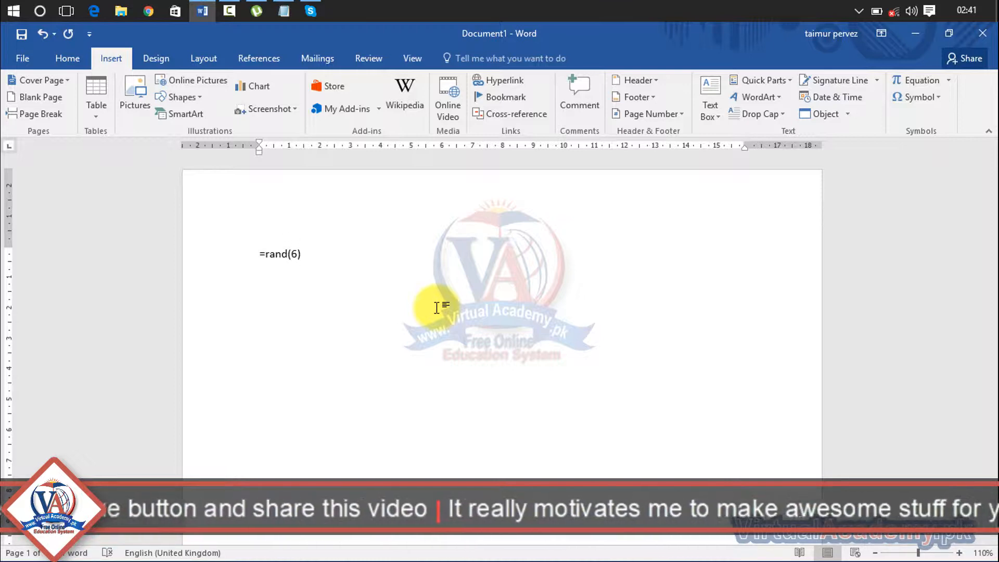
key("Return")
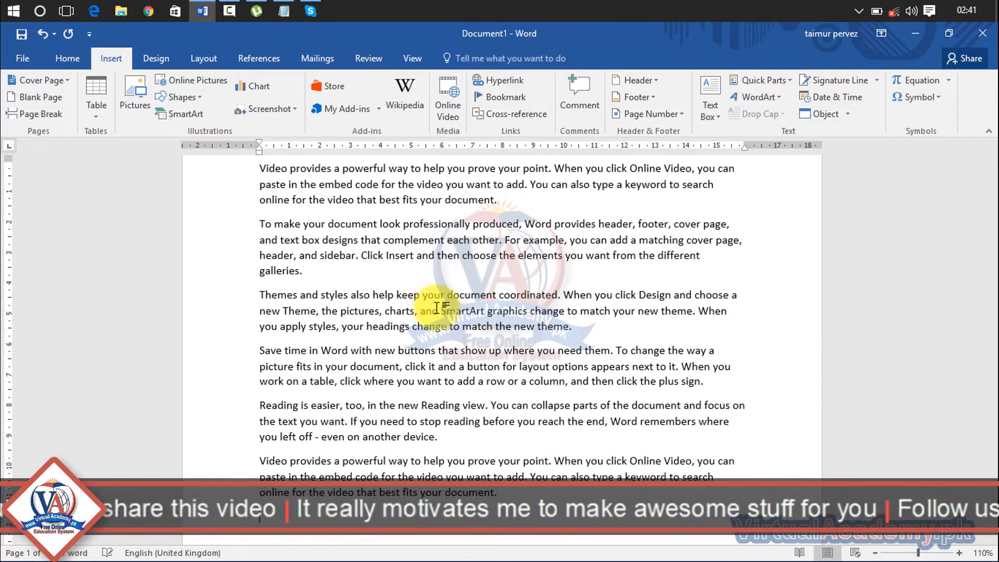
left_click_drag(992, 286, 991, 346)
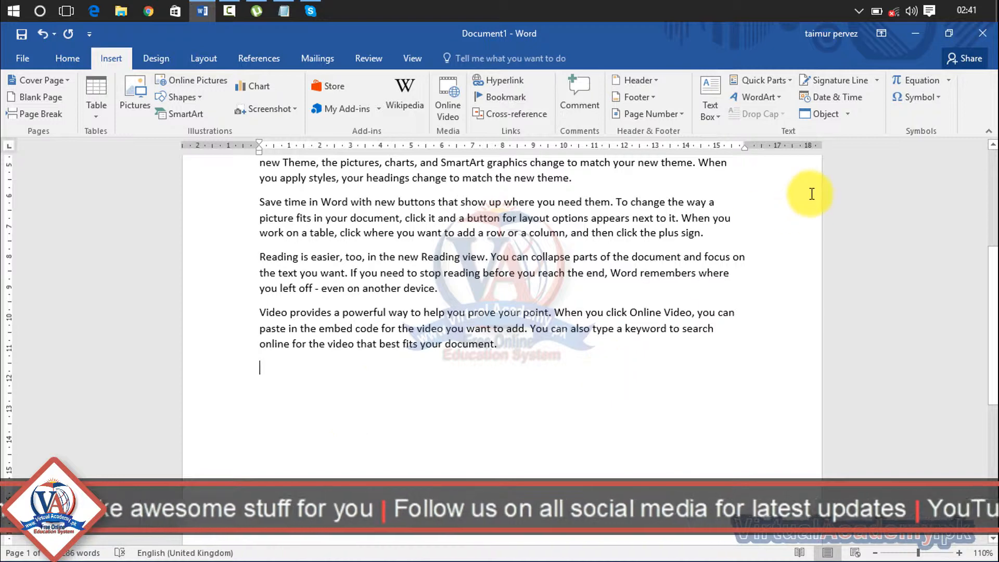
- Start a Microsoft Office Signature Line and enter the suggested signer's name
left_click(877, 81)
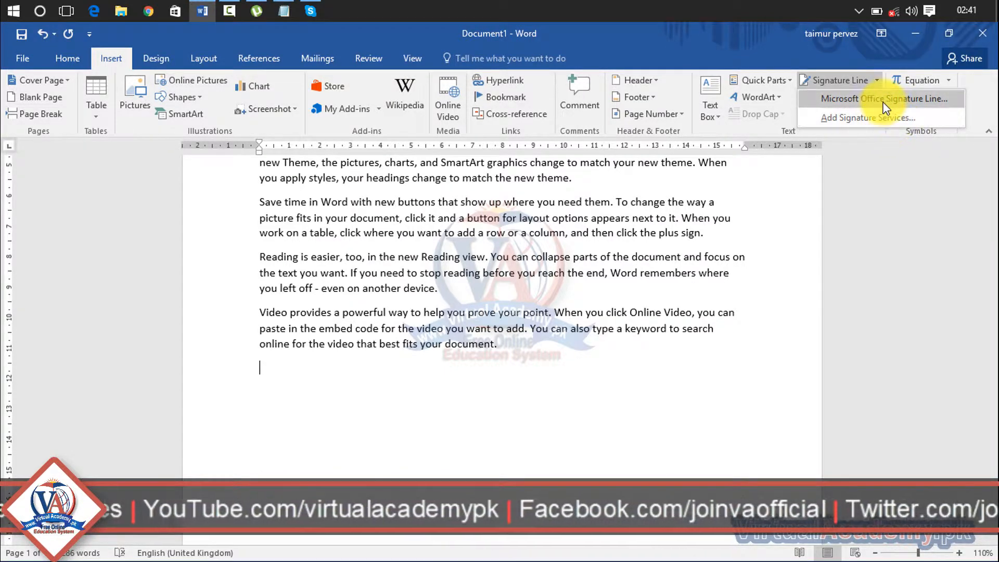
left_click(885, 99)
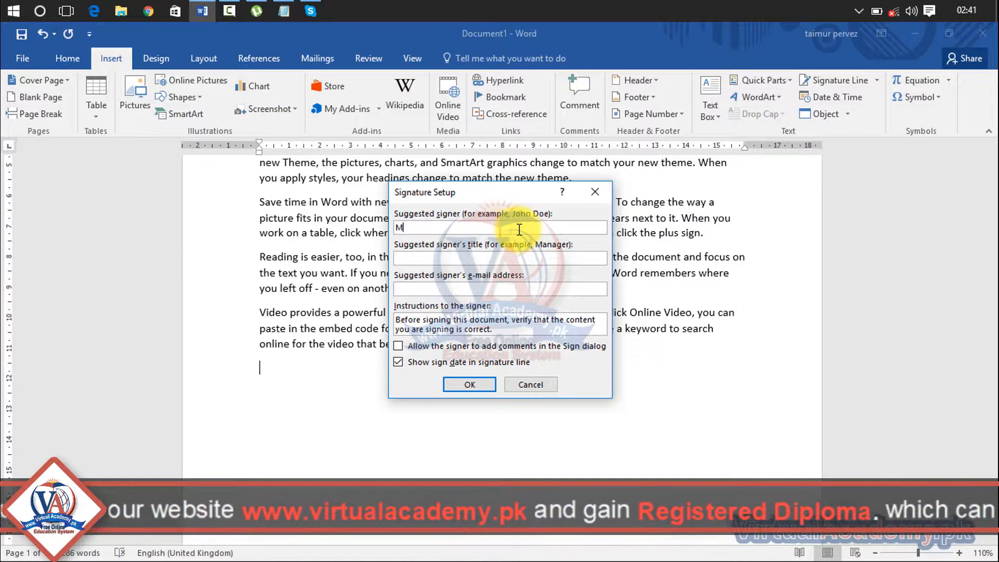
type("D")
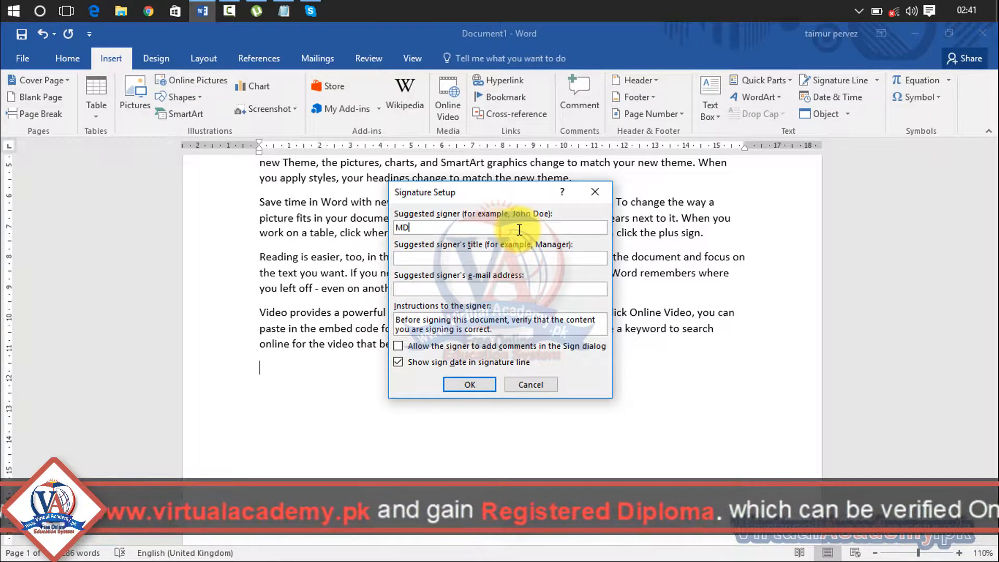
key("BackSpace")
key("BackSpace")
type("CEO")
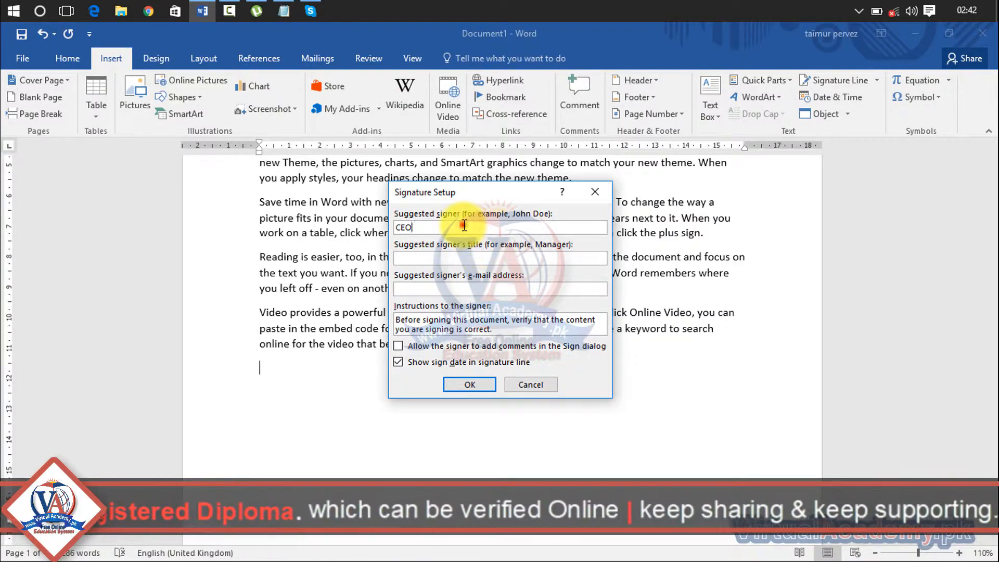
left_click_drag(463, 227, 260, 233)
type("Taimur")
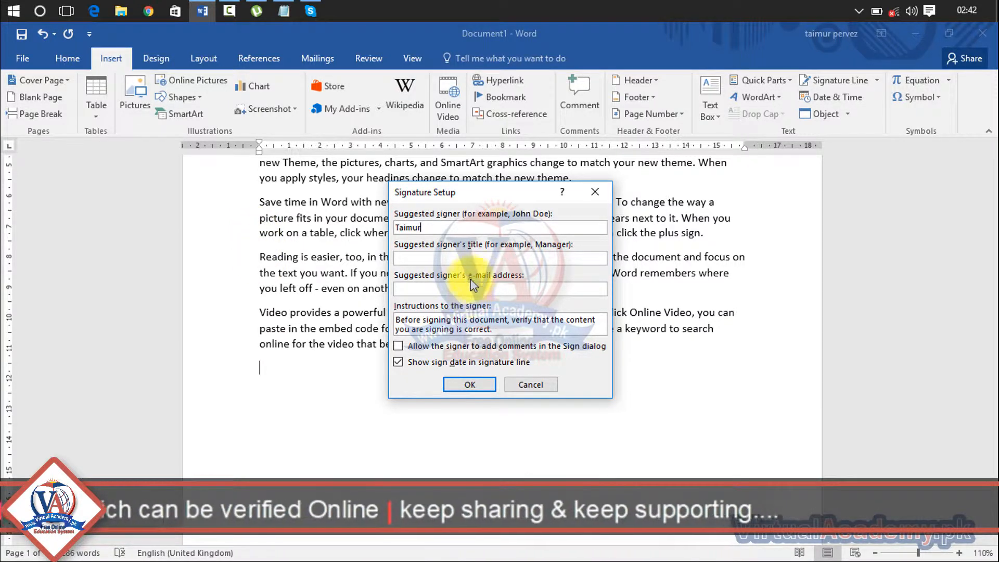
- Set the signer's title to CEO, add the signer's e-mail address, and insert the line
left_click(508, 258)
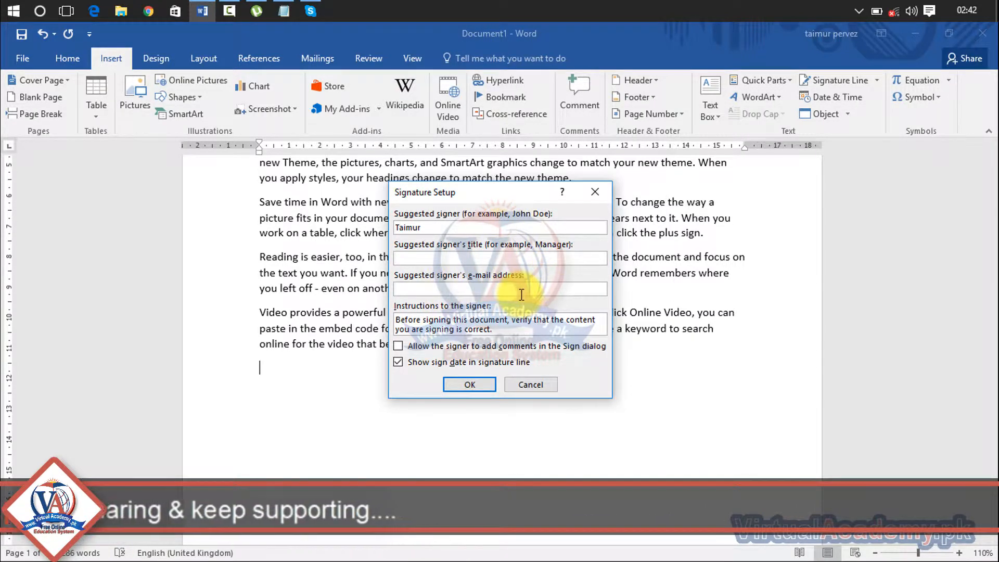
left_click(430, 255)
type("CEO")
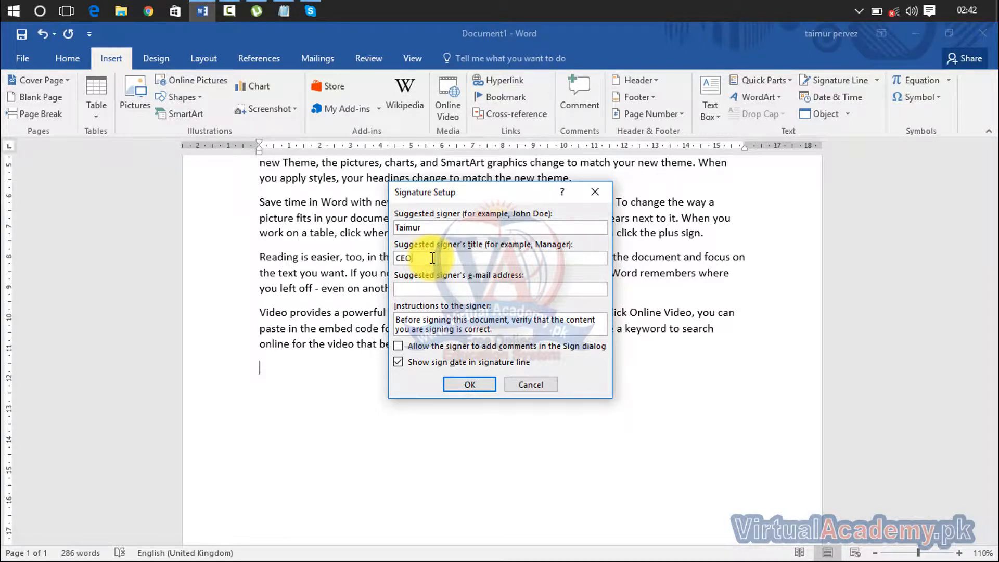
left_click(458, 299)
left_click(470, 384)
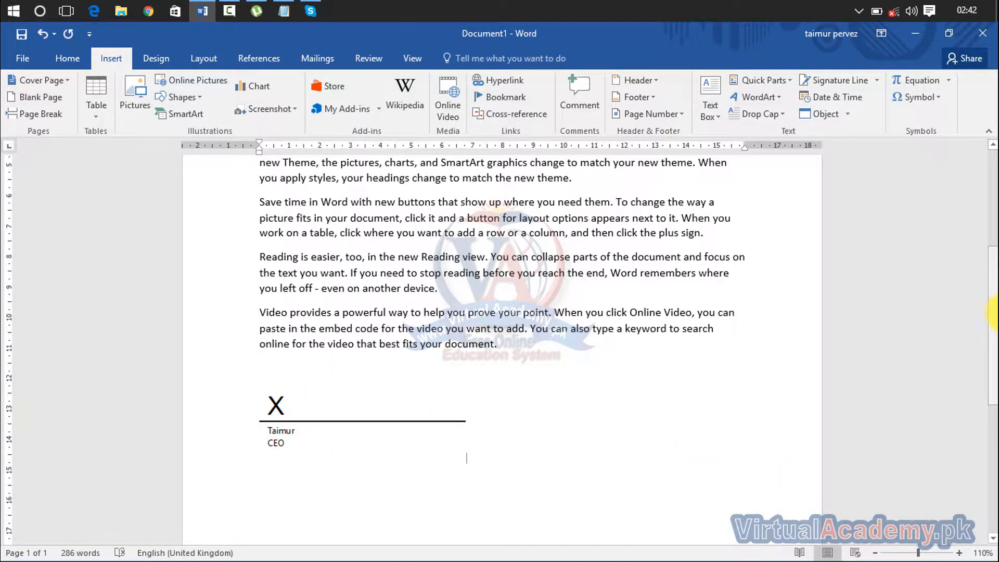
- Select the signature line and dismiss the signing and save prompts
left_click_drag(994, 325, 994, 431)
scroll(993, 438, "up", 6)
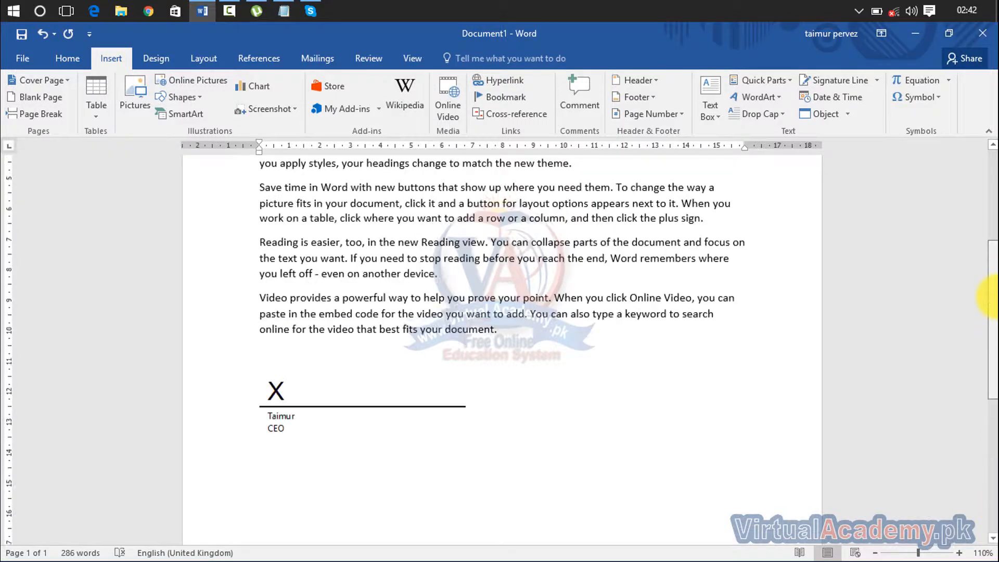
left_click(424, 428)
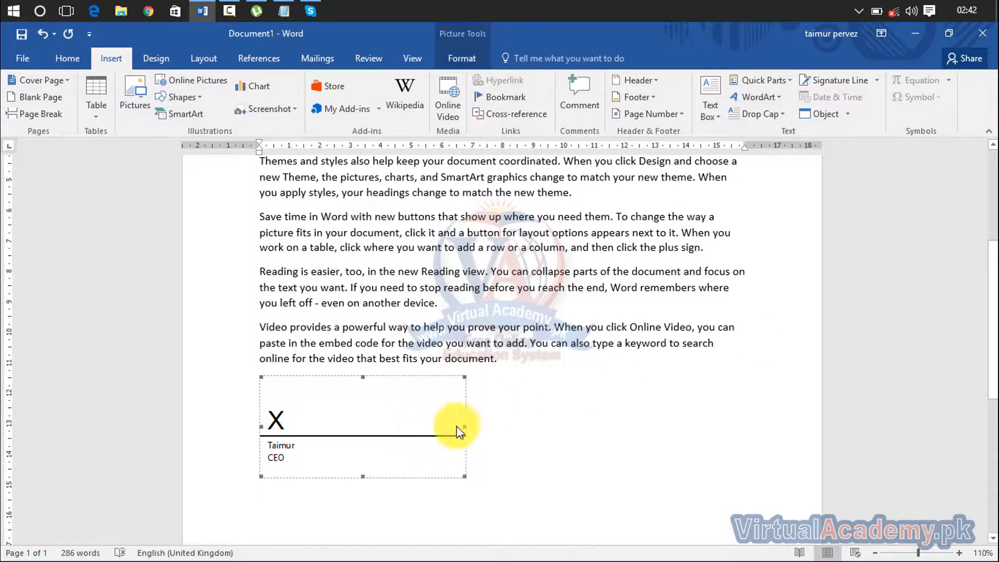
double_click(465, 417)
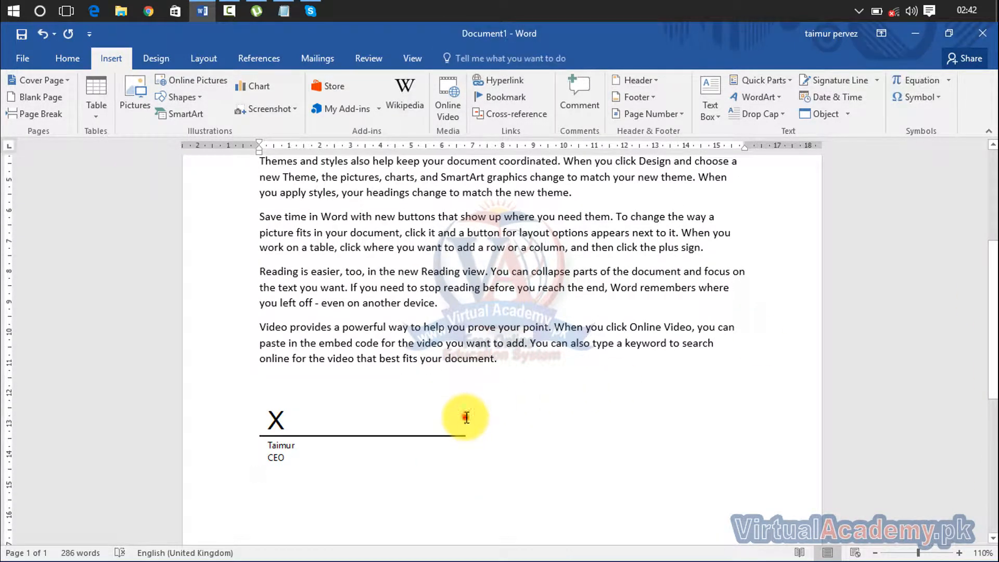
left_click(482, 340)
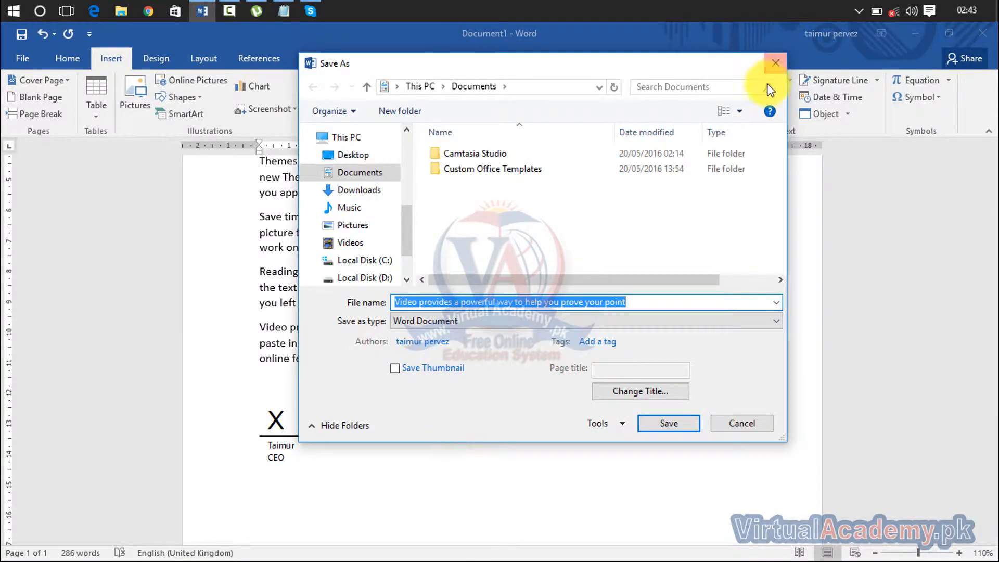
left_click(774, 77)
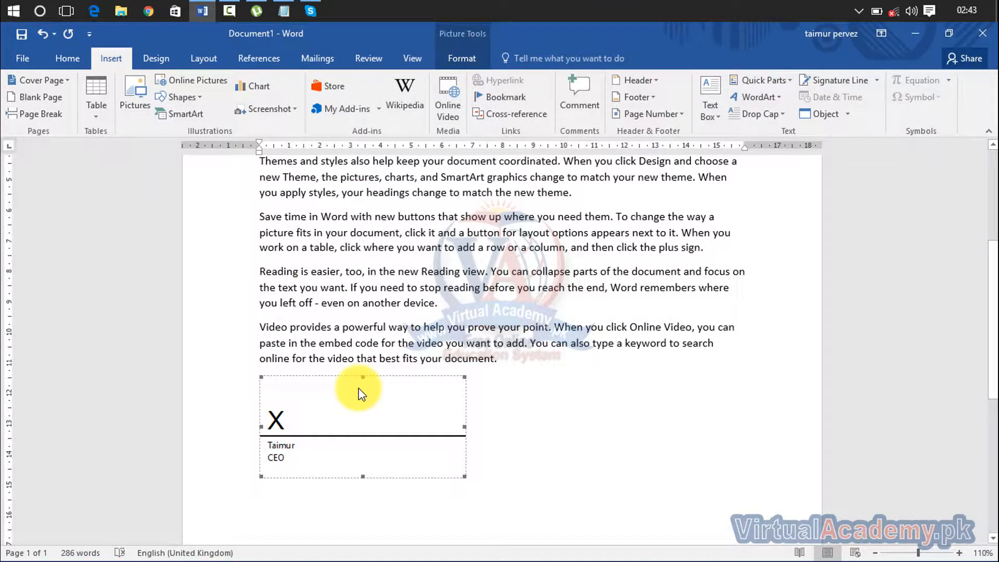
- Reselect the signature line, shrink it by its corner handle, and delete it
scroll(358, 393, "up", 5)
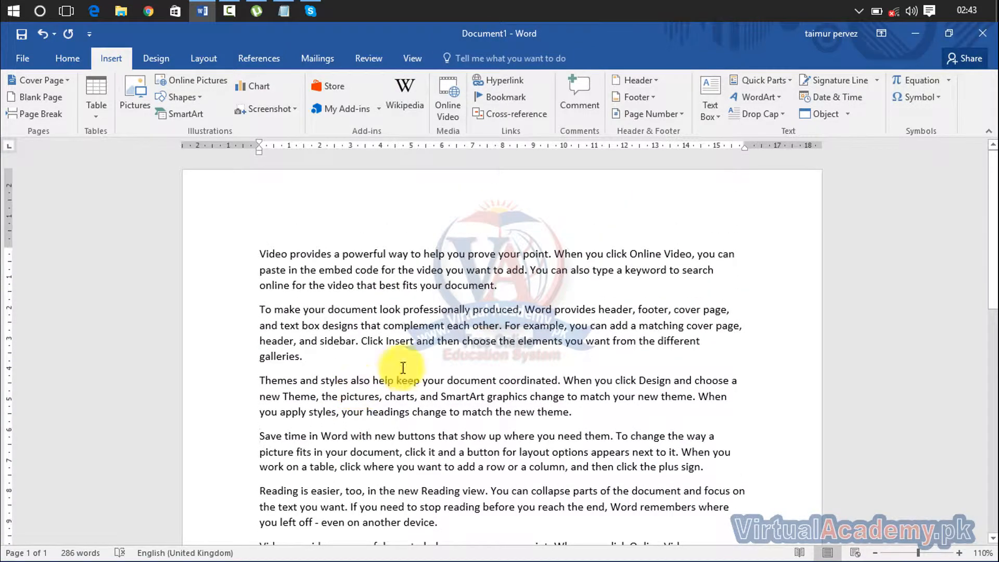
scroll(991, 260, "down", 5)
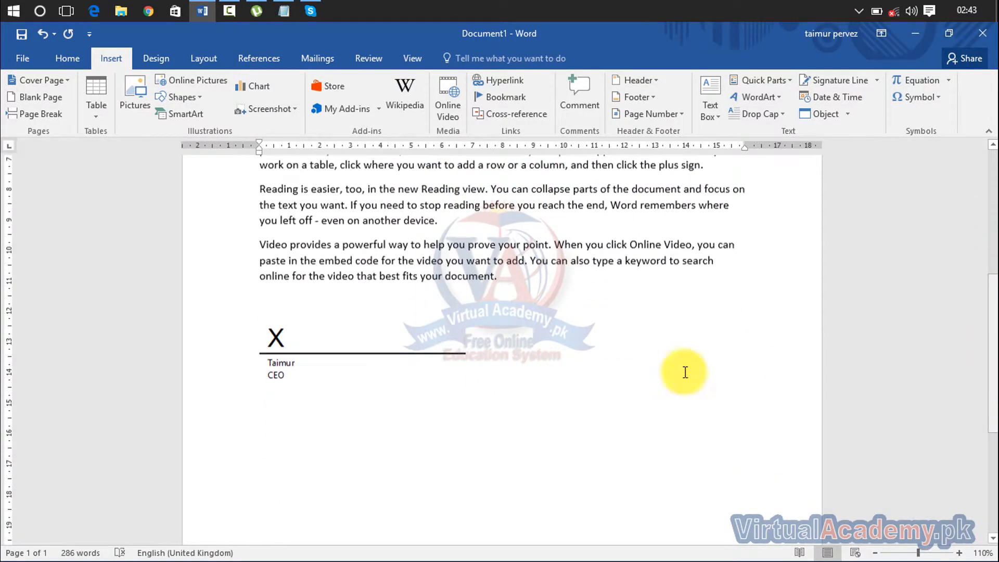
left_click(361, 352)
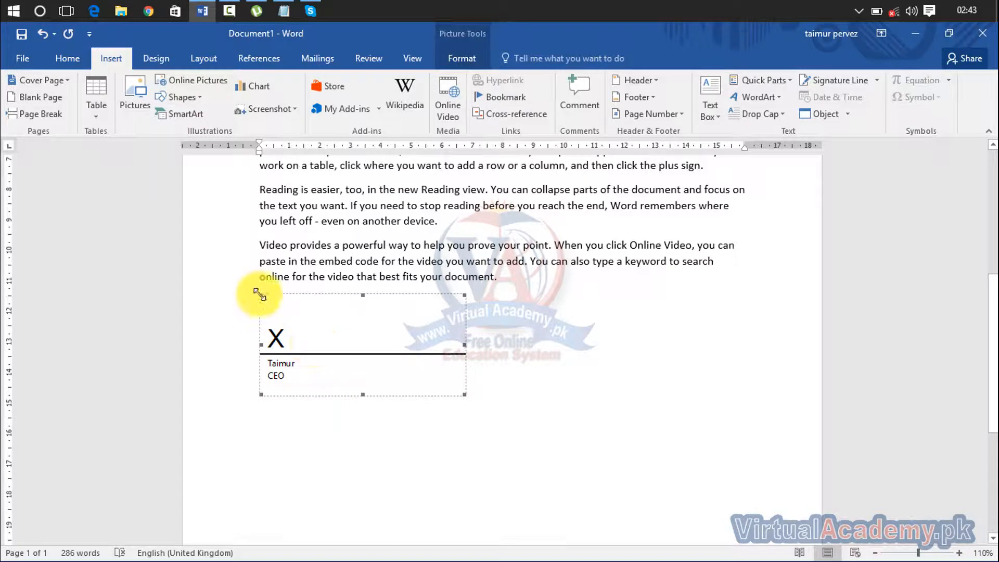
mouse_move(263, 296)
left_mouse_down()
mouse_move(286, 319)
mouse_move(367, 356)
left_mouse_up()
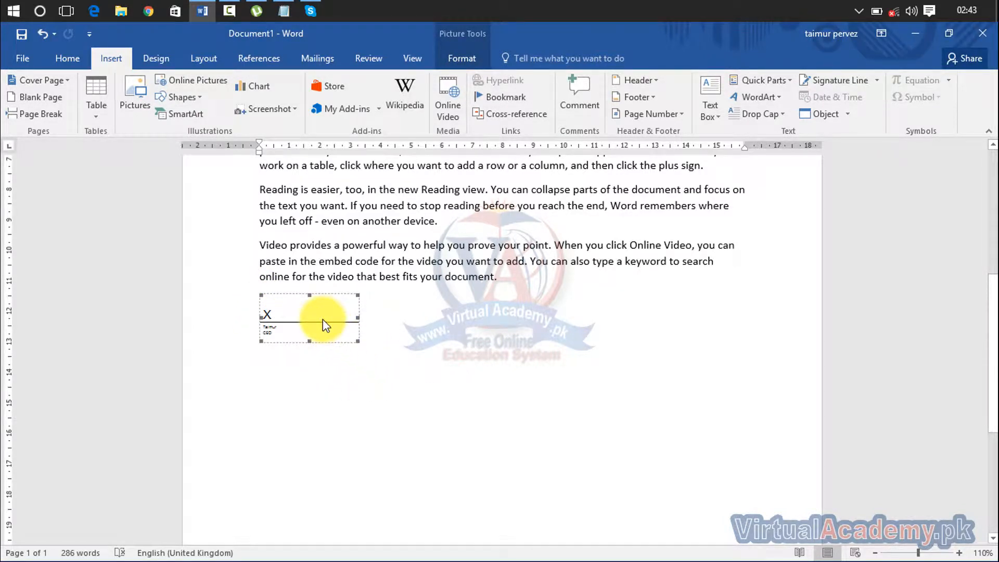
key("Delete")
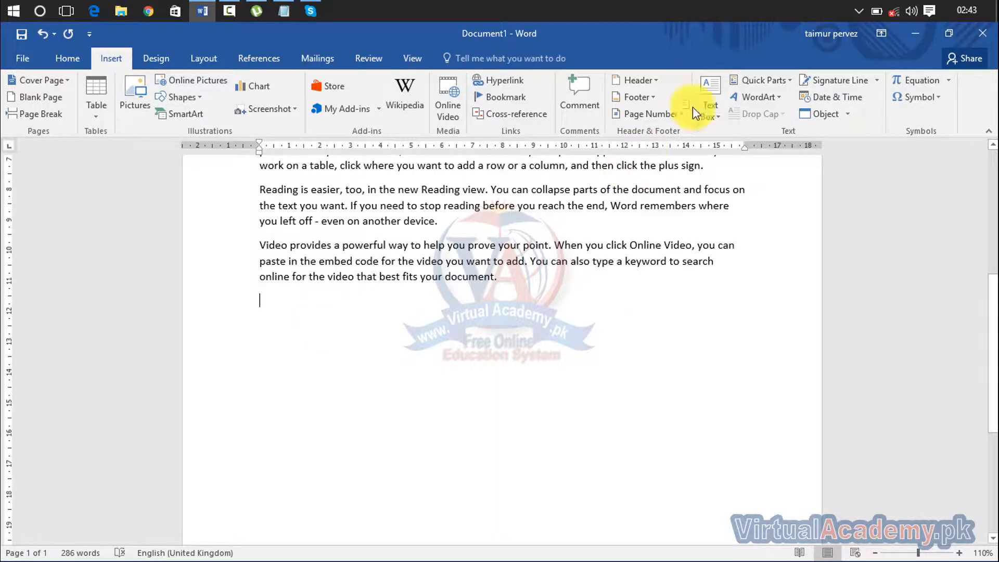
left_click(879, 82)
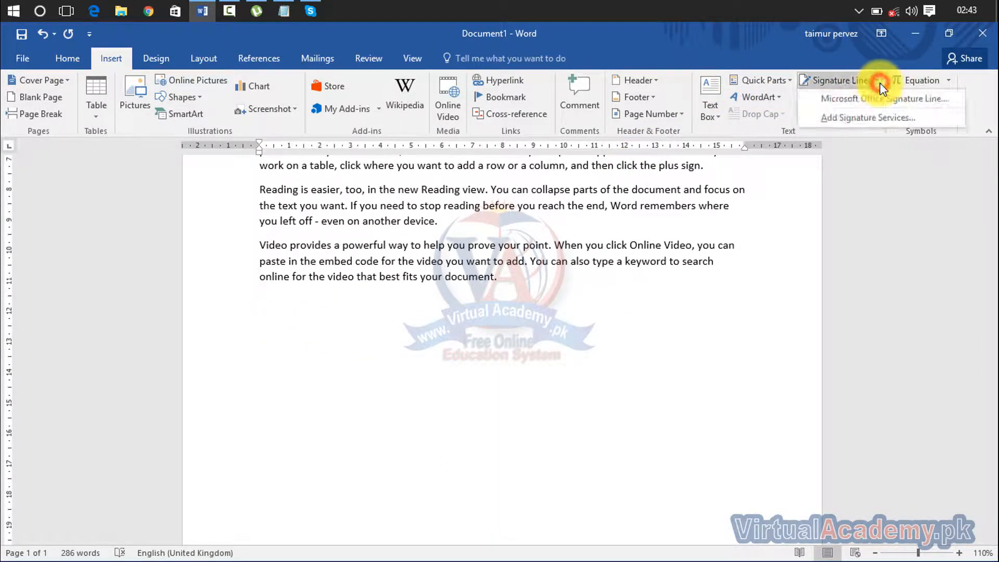
left_click(867, 119)
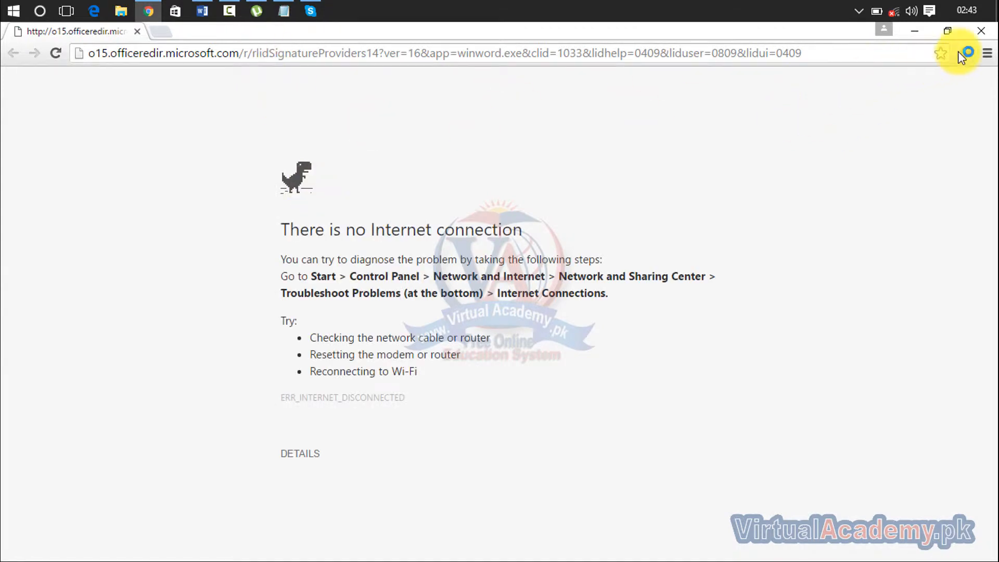
left_click(981, 30)
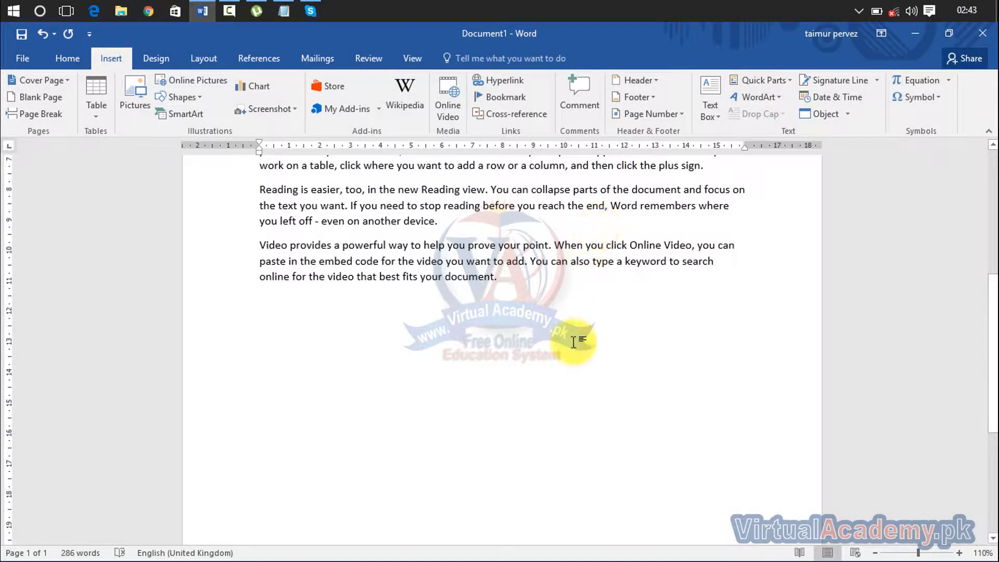
- Add empty lines below the last sample-text paragraph
left_click(877, 81)
left_click(877, 81)
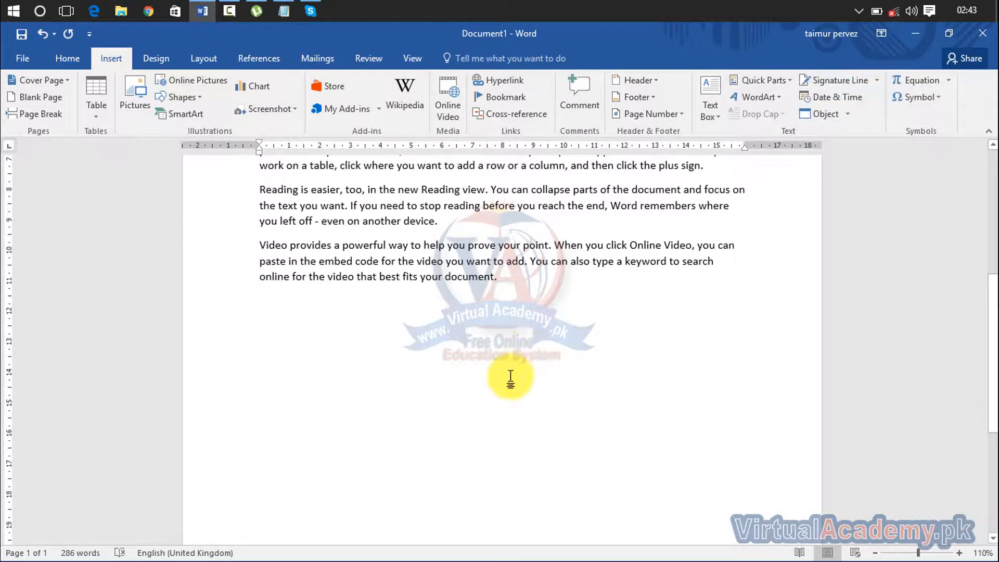
key("Return")
key("Return")
key("Return")
key("Return")
key("Return")
key("Return")
key("Return")
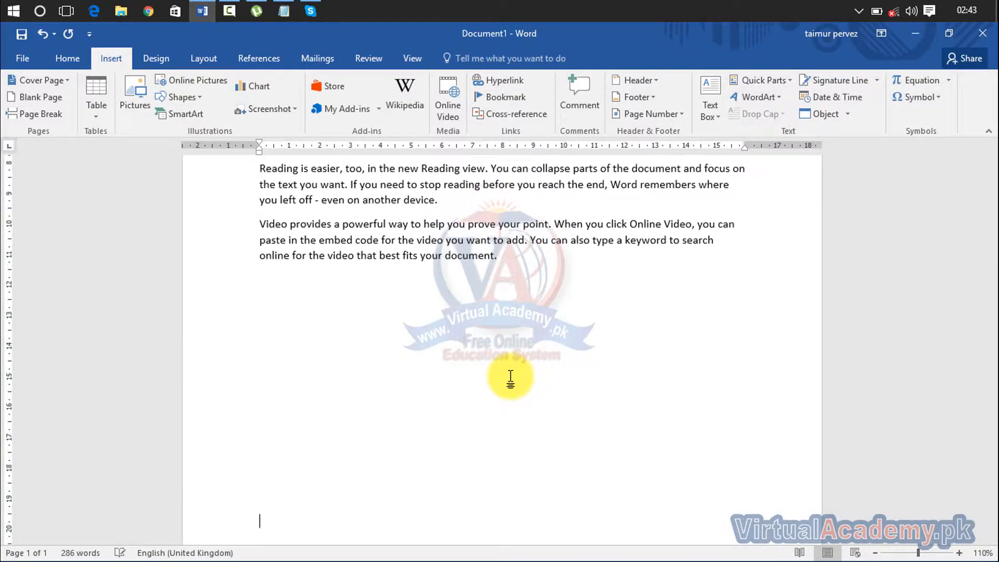
left_click_drag(994, 323, 992, 426)
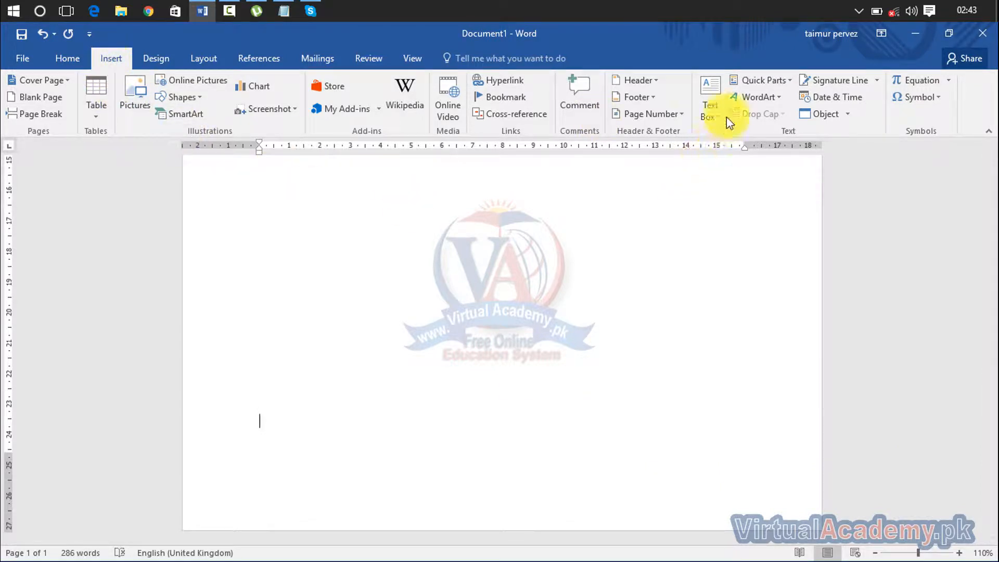
- Draw a text box near the page bottom and type an underscore signature line in it
left_click(712, 112)
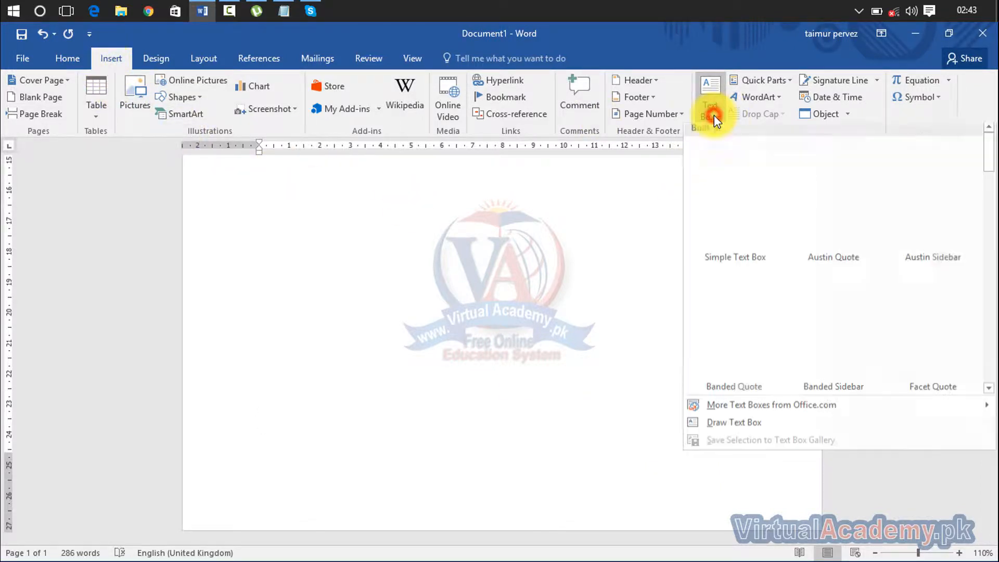
left_click(748, 428)
mouse_move(248, 416)
left_mouse_down()
mouse_move(411, 482)
mouse_move(464, 491)
left_mouse_up()
left_click_drag(443, 485, 428, 490)
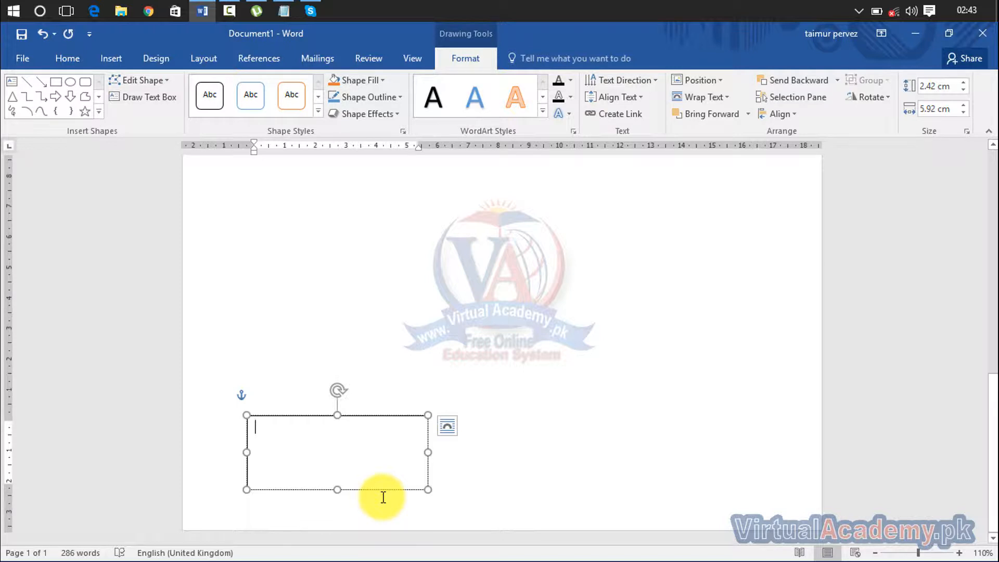
type("--")
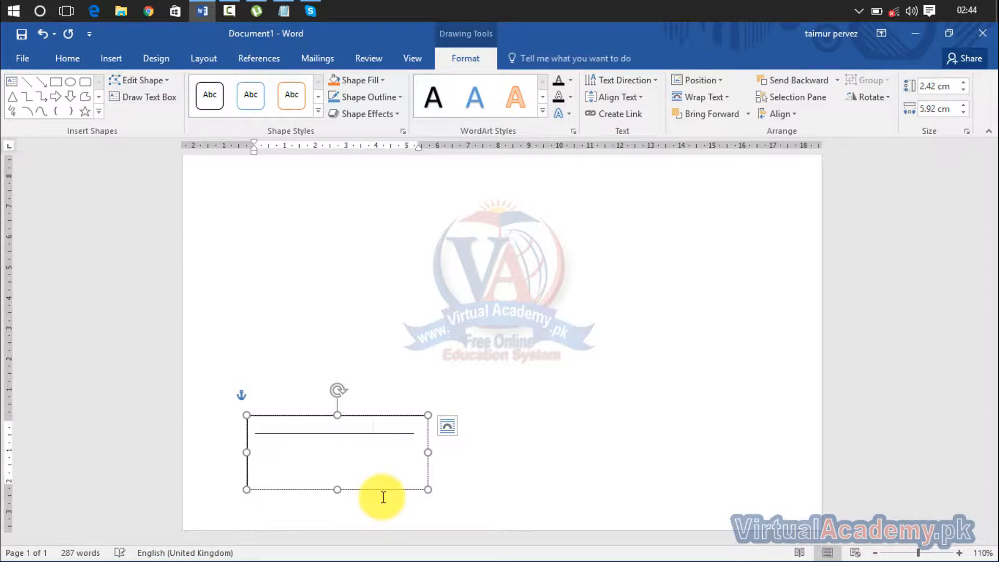
key("Return")
key("BackSpace")
key("BackSpace")
key("BackSpace")
key("Return")
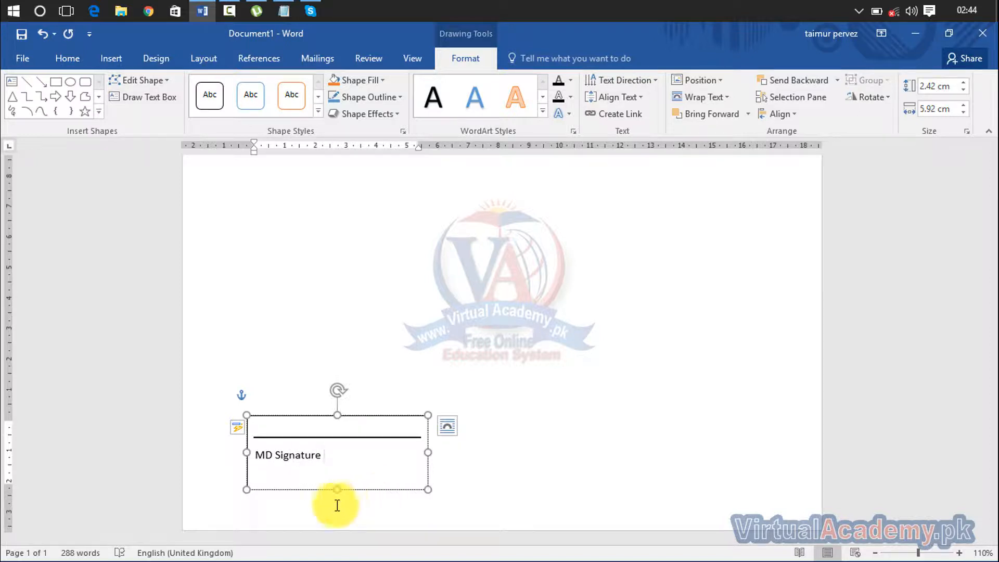
- Centre the MD Signature caption and shrink the text box height to fit
left_click_drag(329, 454, 257, 449)
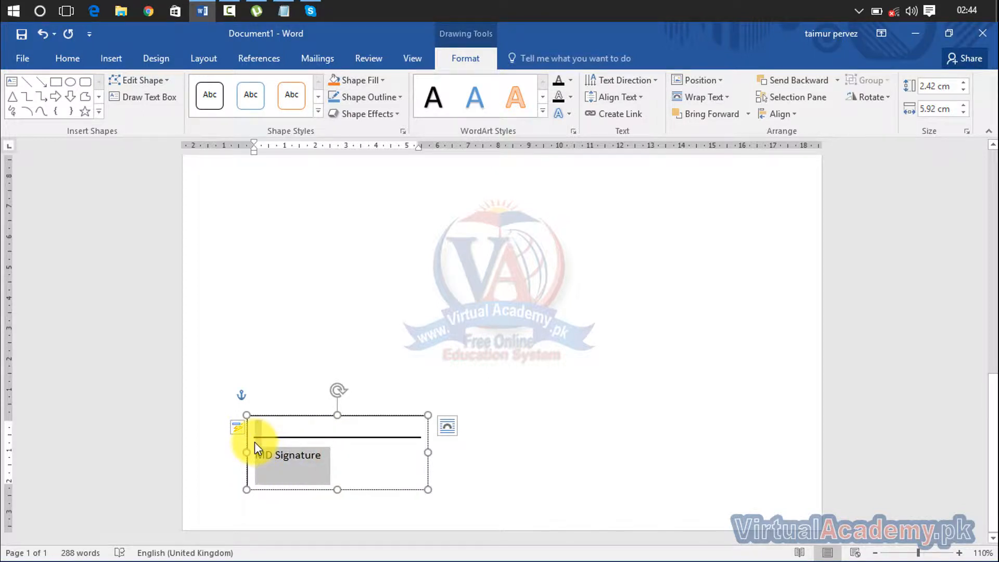
left_click(76, 57)
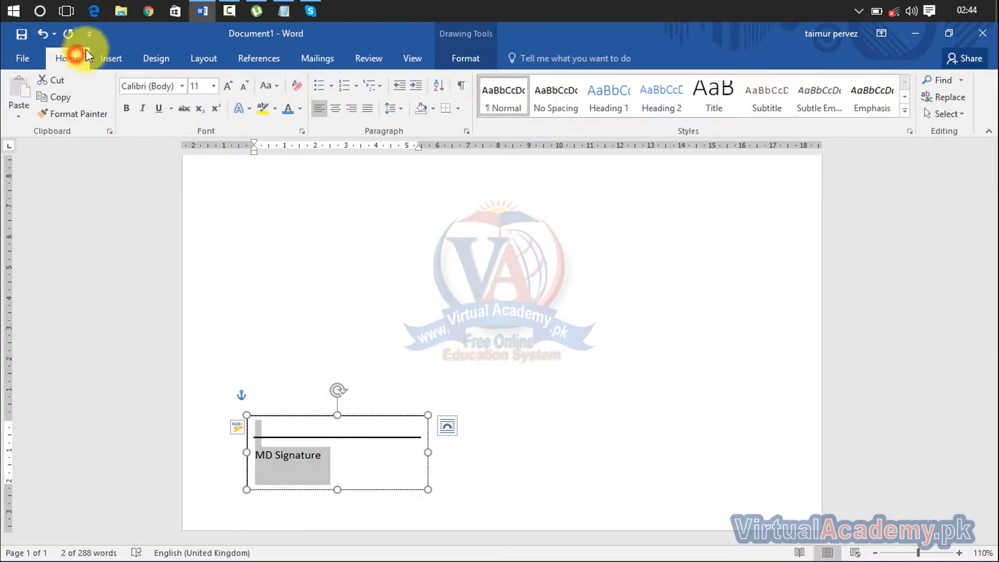
left_click(339, 107)
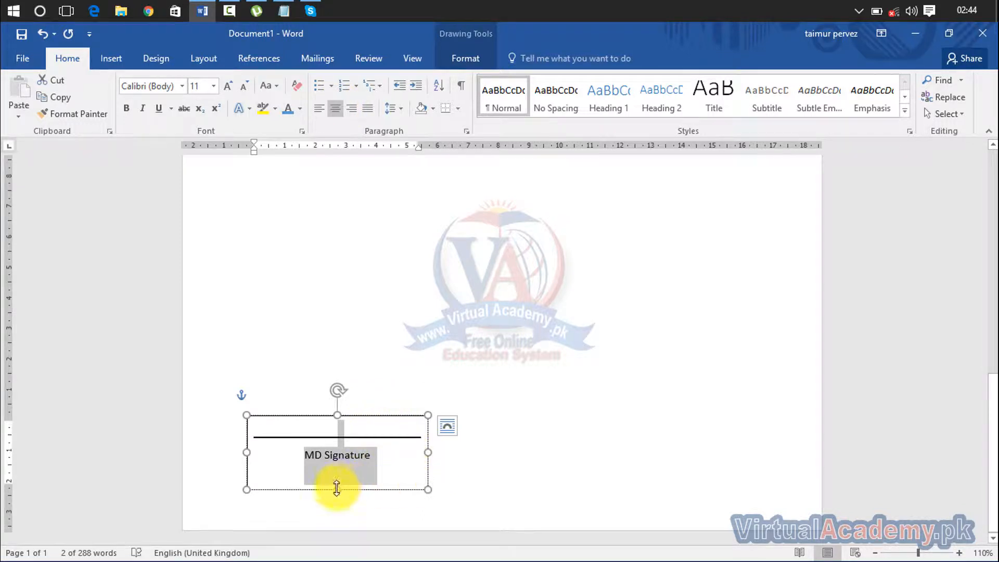
left_click_drag(337, 489, 336, 469)
left_click(499, 416)
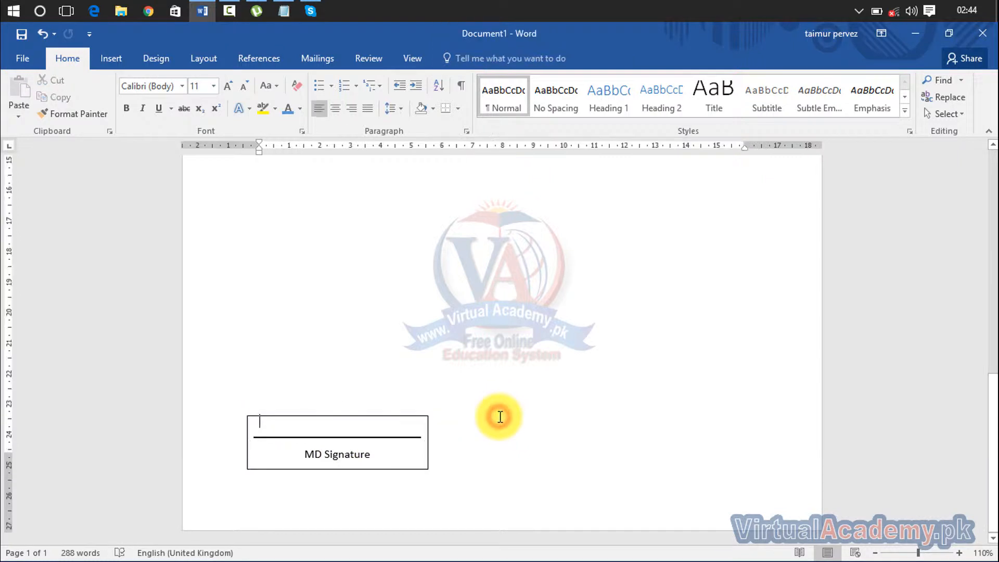
- Set the text box's Shape Outline to No Outline so the block is borderless
left_click(423, 418)
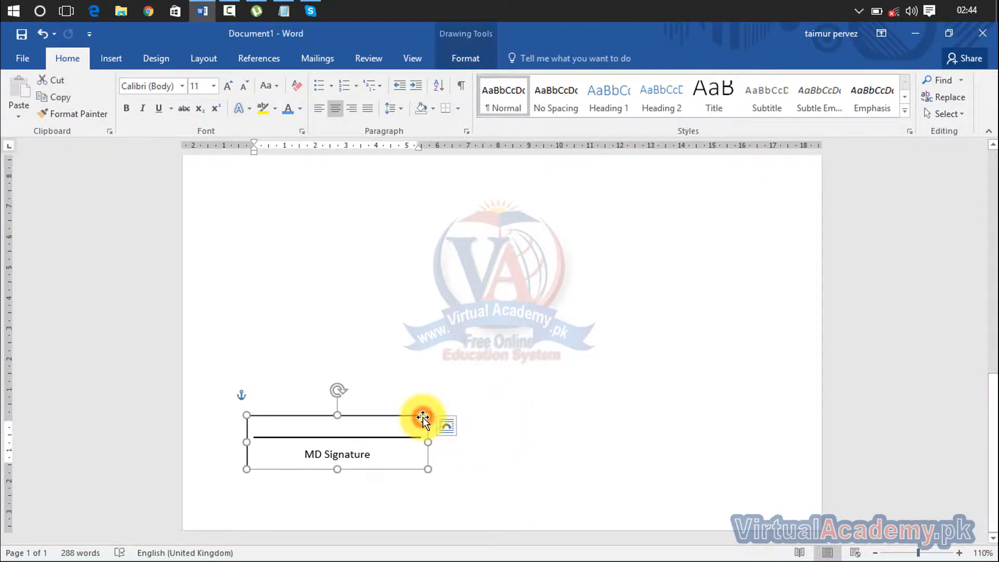
left_click(460, 60)
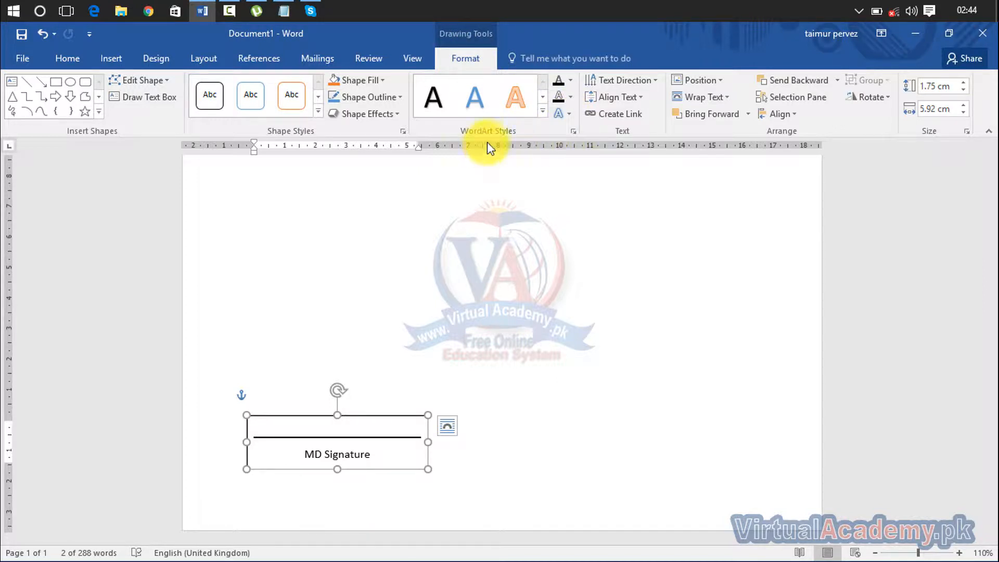
left_click(400, 98)
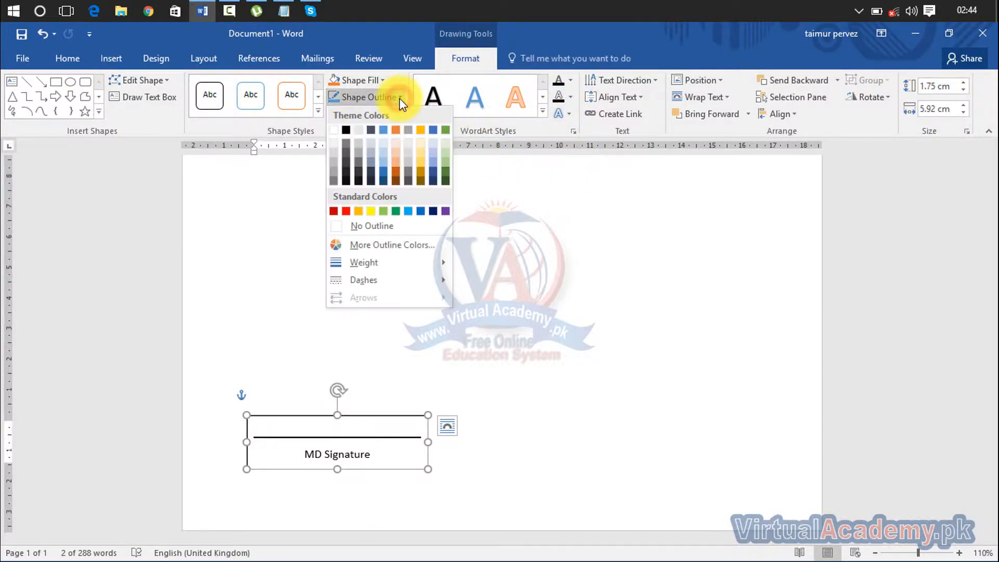
left_click(377, 229)
left_click(610, 426)
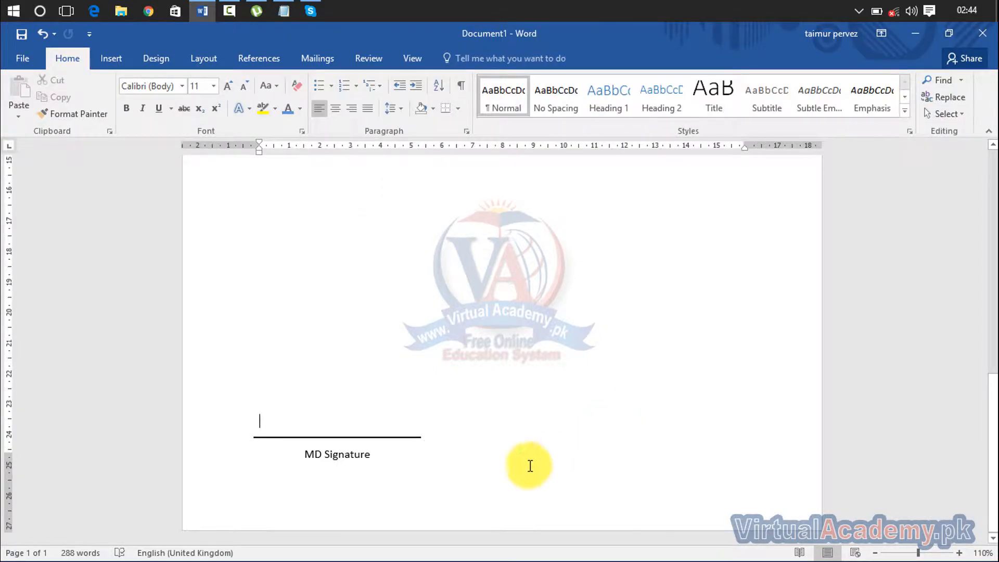
- Duplicate the signature text box to the right side and relabel the copy CEO
left_click(354, 455)
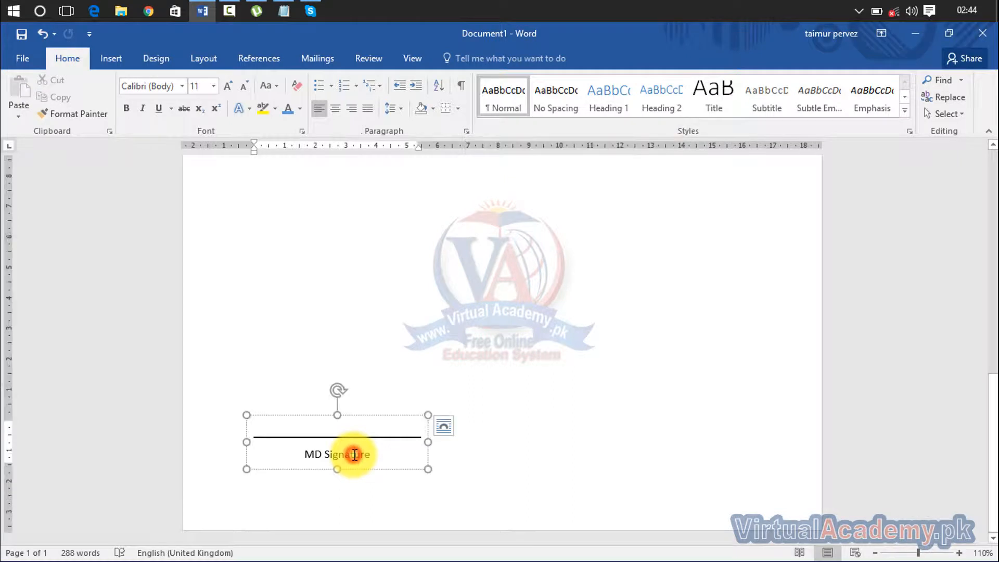
left_click(401, 417)
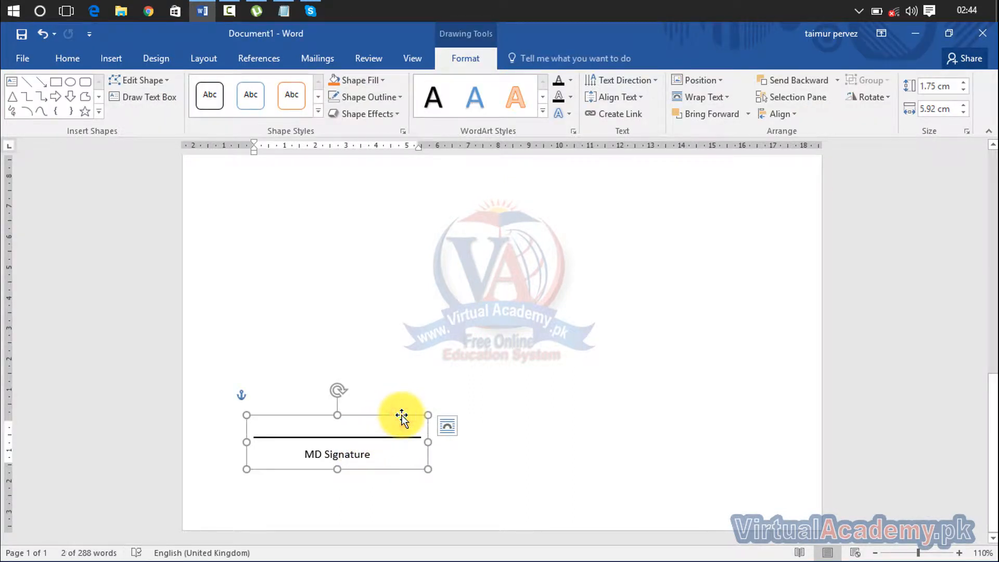
key("ctrl+v")
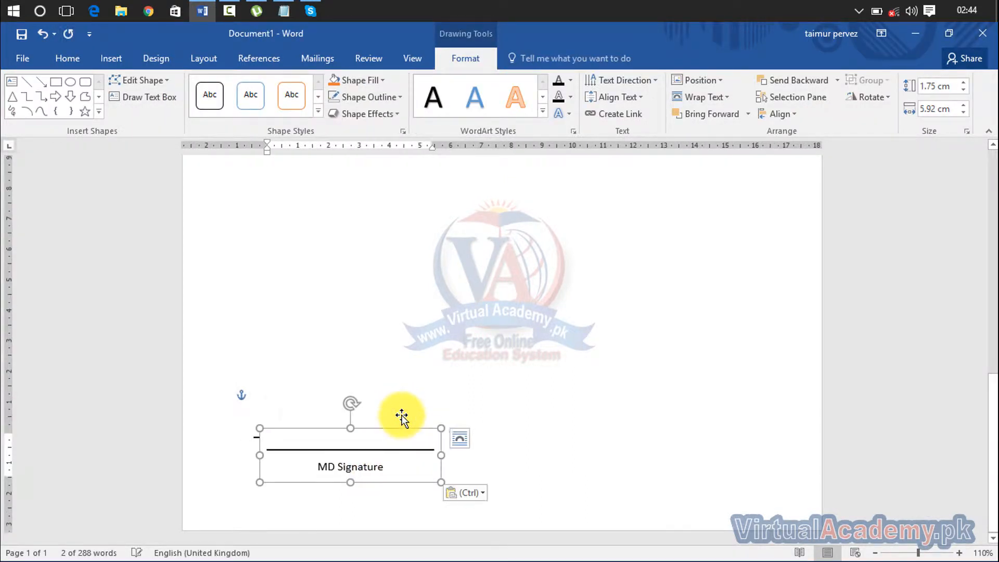
mouse_move(402, 426)
left_mouse_down()
mouse_move(577, 422)
mouse_move(765, 449)
mouse_move(757, 399)
mouse_move(757, 412)
left_mouse_up()
left_click(737, 451)
left_click_drag(737, 451, 669, 458)
type("CEO")
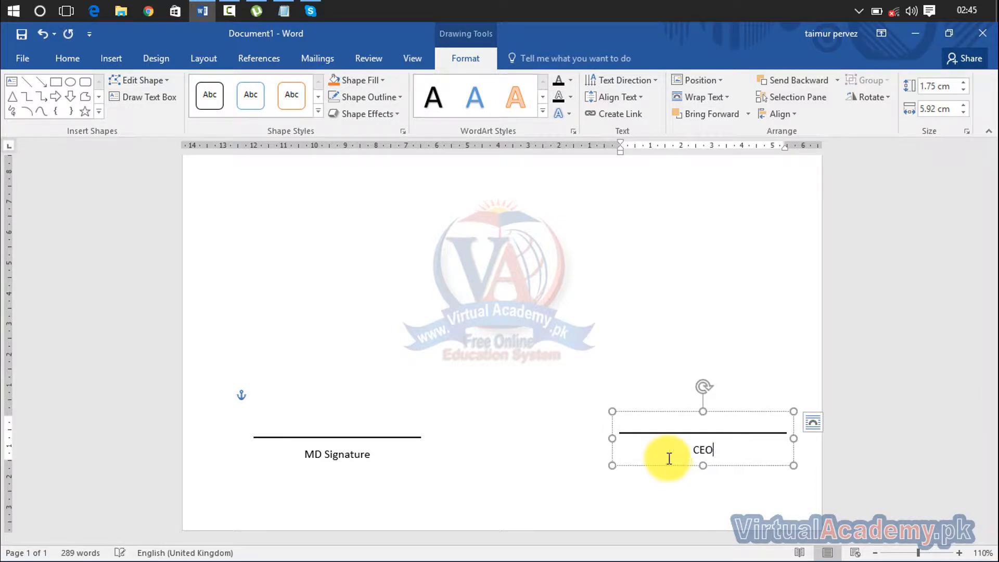
left_click(748, 332)
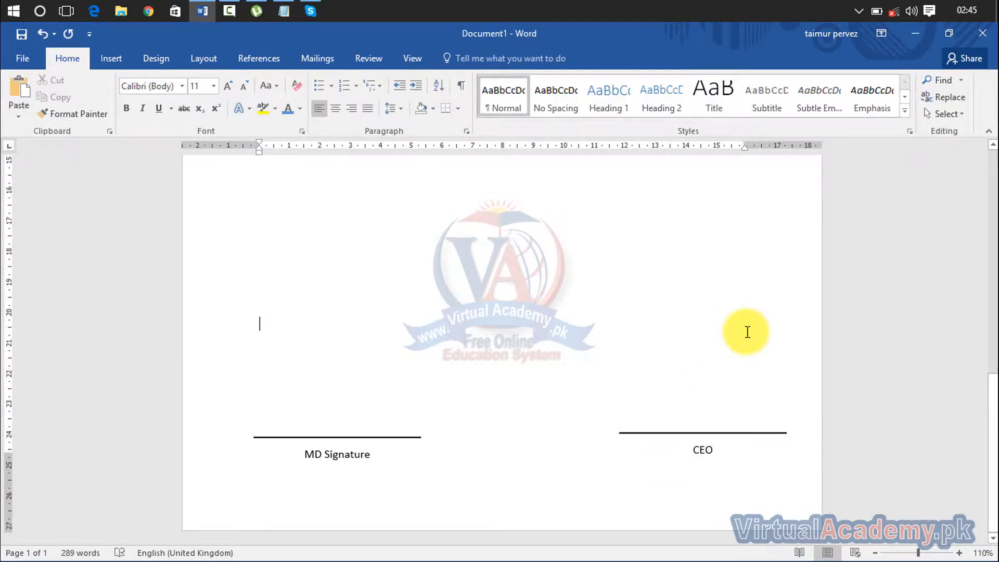
- Delete the CEO copy and then the MD Signature text box
left_click(721, 424)
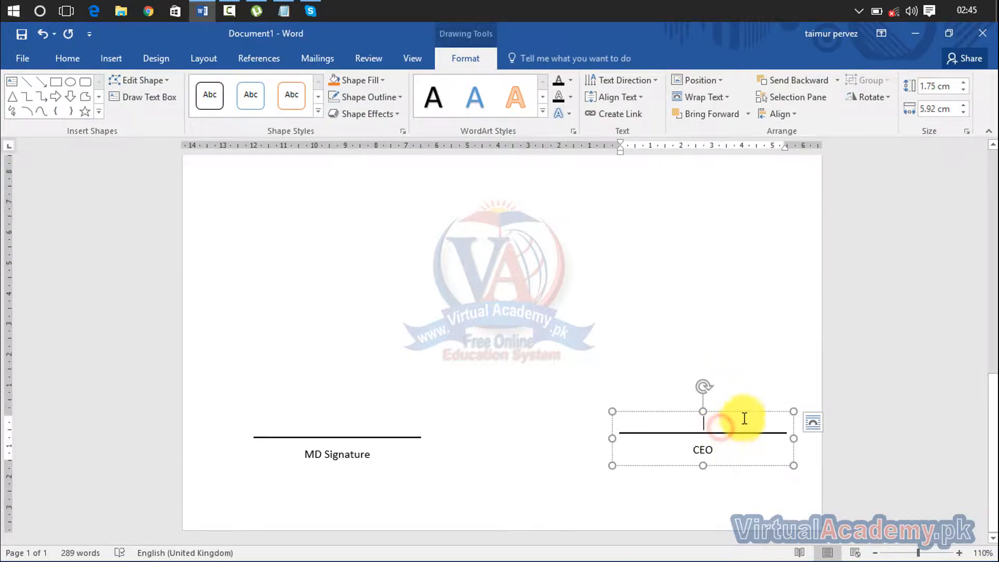
key("Delete")
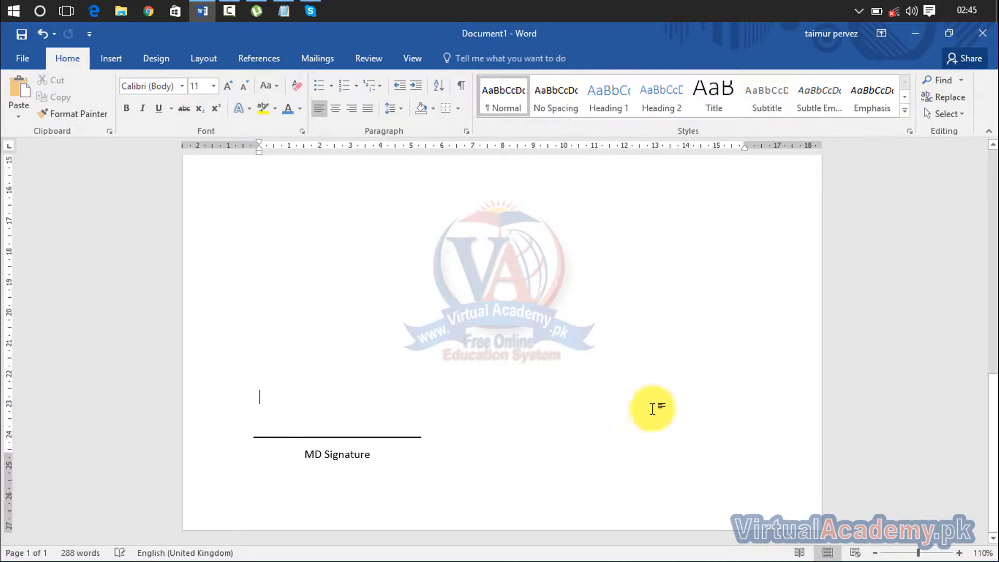
left_click(311, 458)
left_click(380, 416)
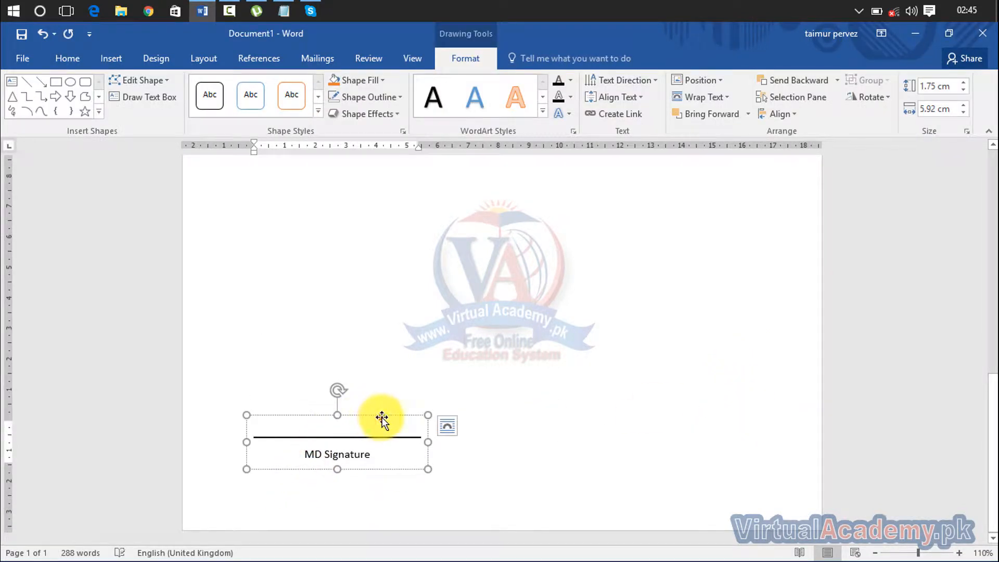
key("Delete")
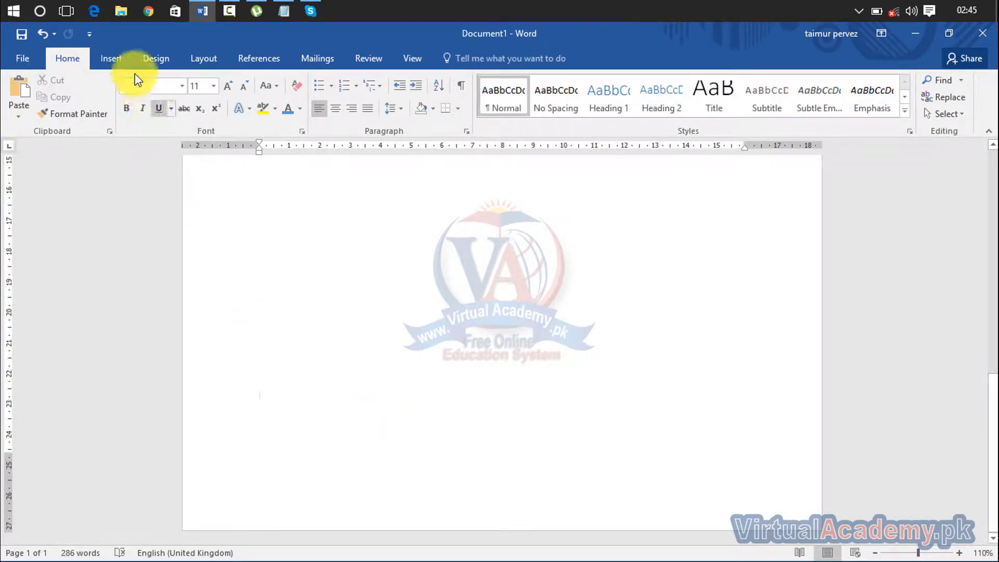
left_click(112, 54)
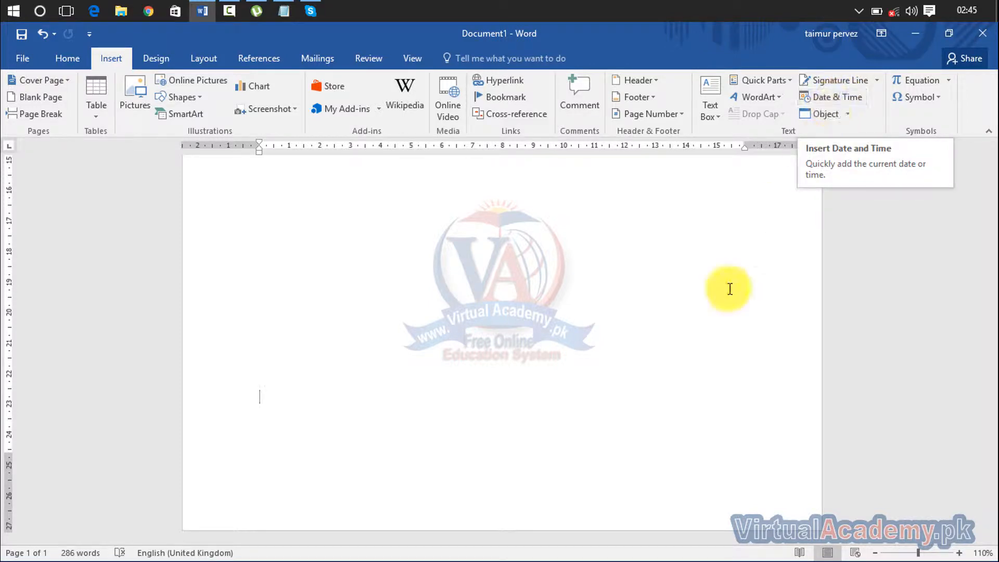
left_click(706, 352)
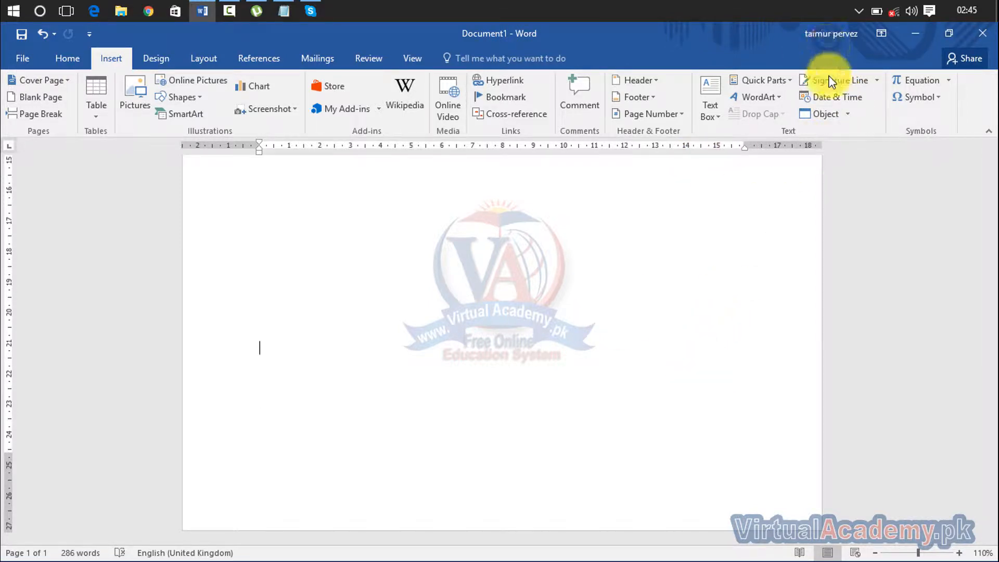
left_click(826, 98)
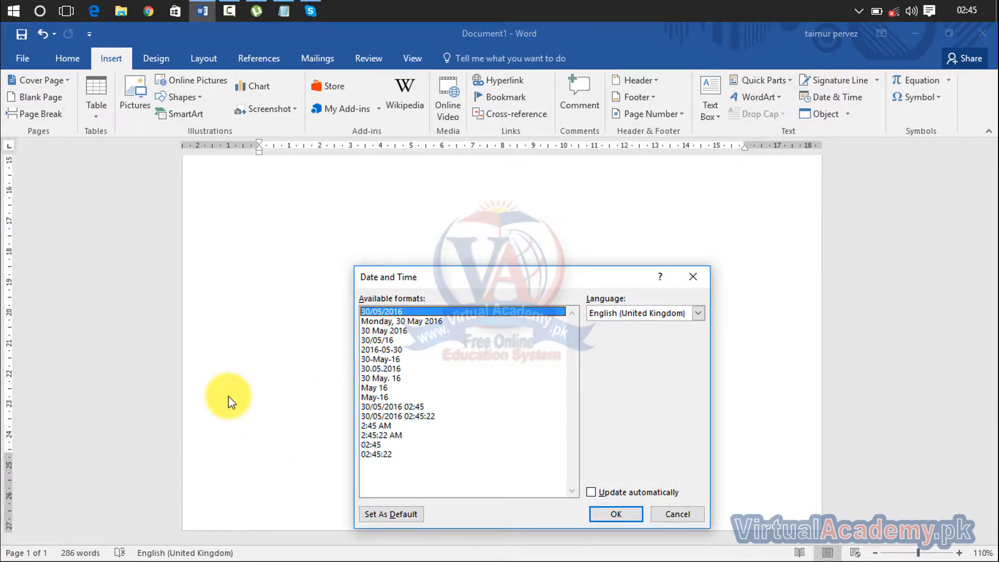
left_click(399, 322)
left_click(395, 340)
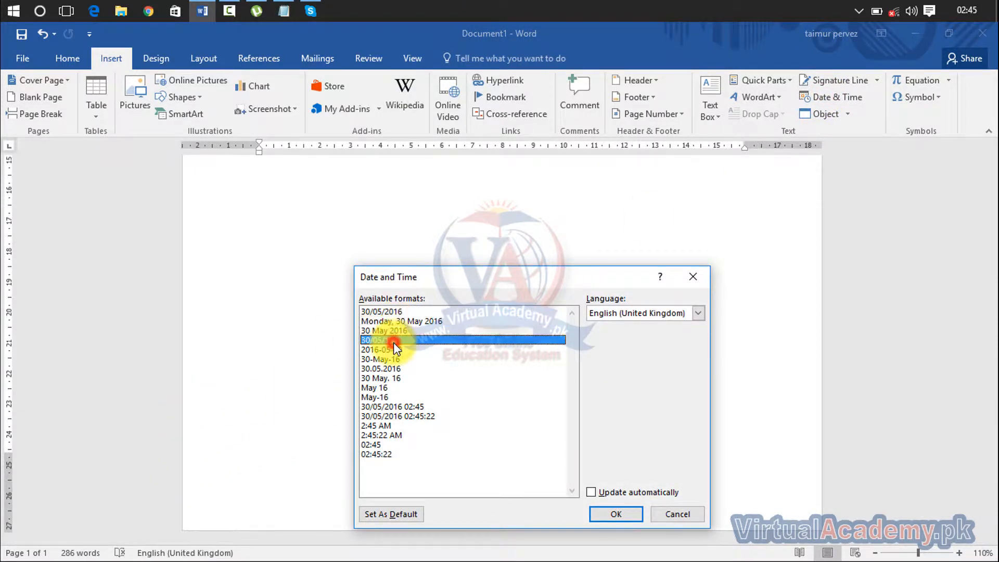
left_click(625, 516)
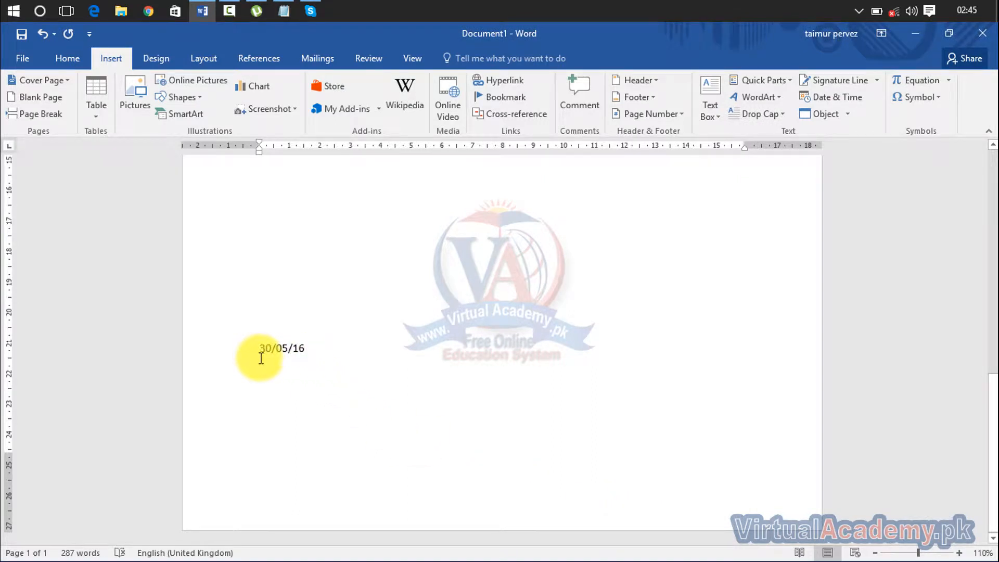
left_click(861, 99)
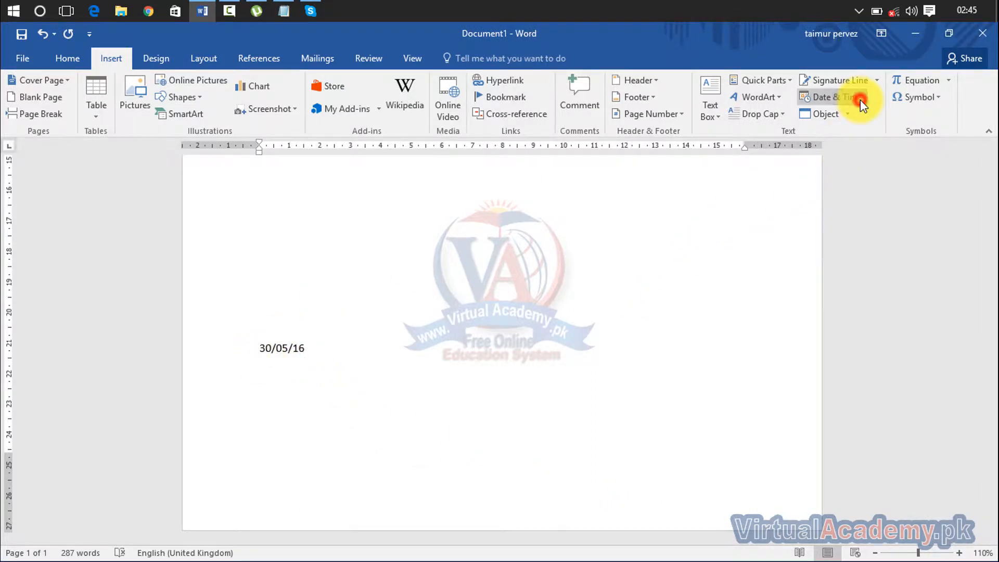
left_click(411, 417)
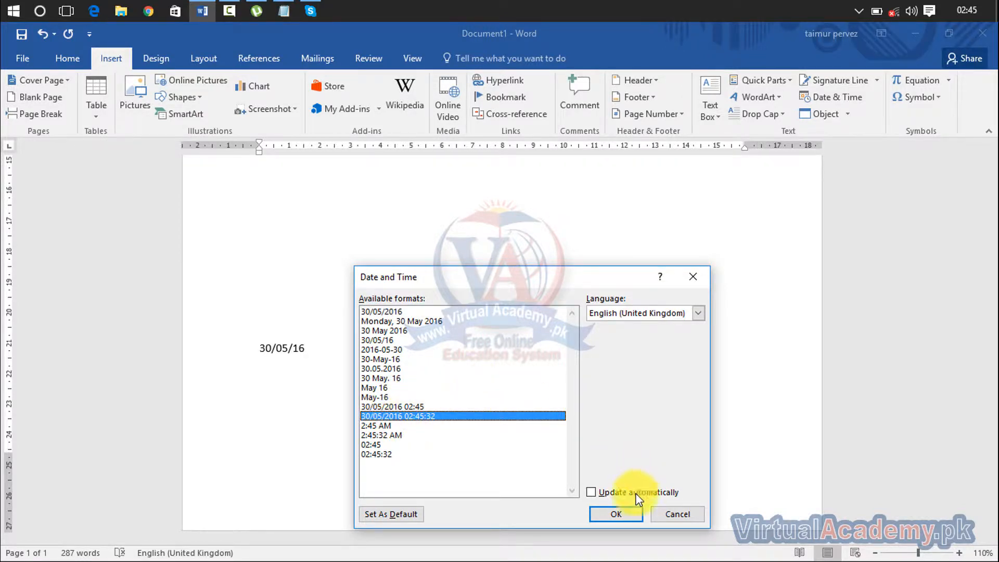
left_click(626, 515)
left_click(418, 371)
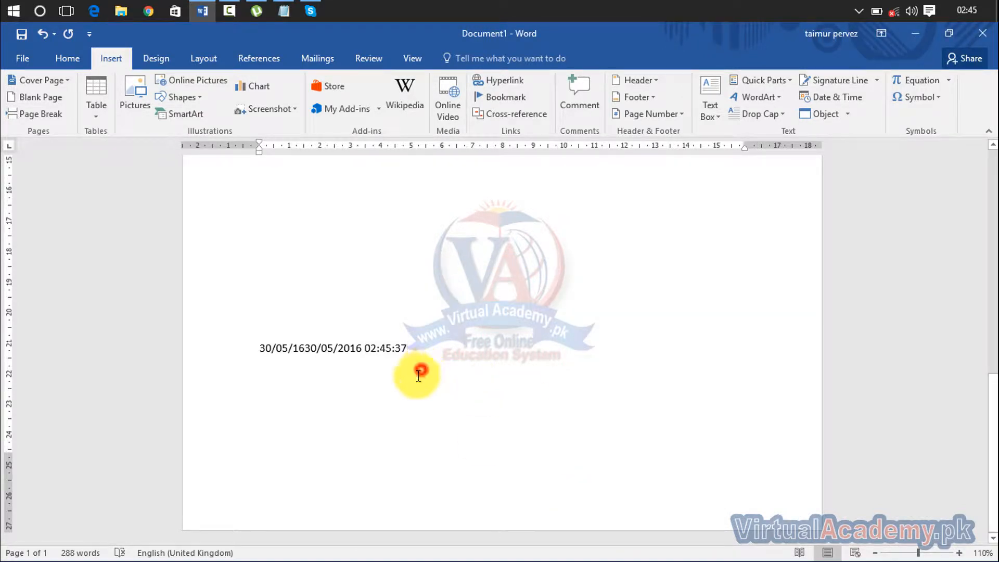
double_click(344, 351)
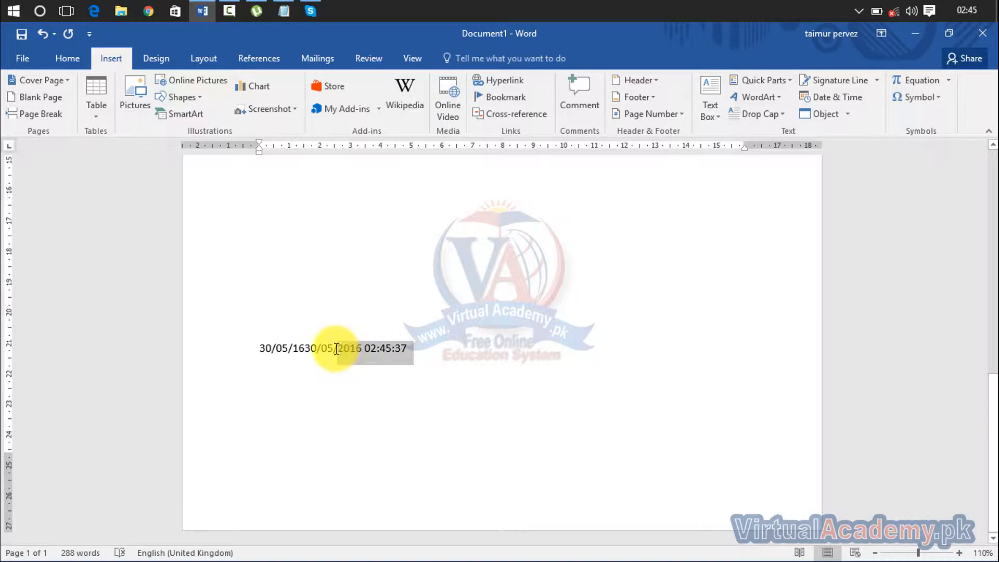
left_click(476, 373)
left_click_drag(411, 352, 245, 350)
key("Delete")
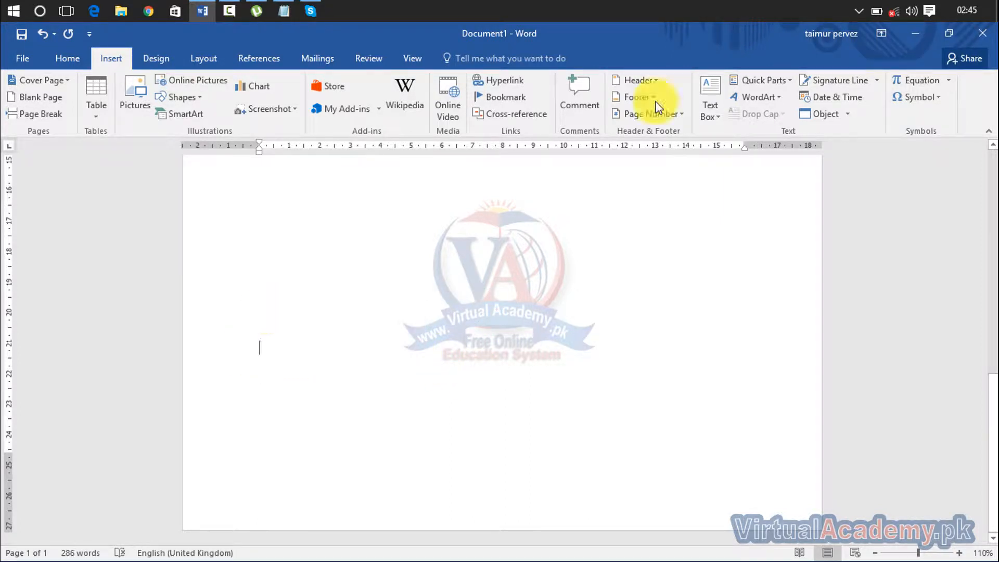
left_click(839, 98)
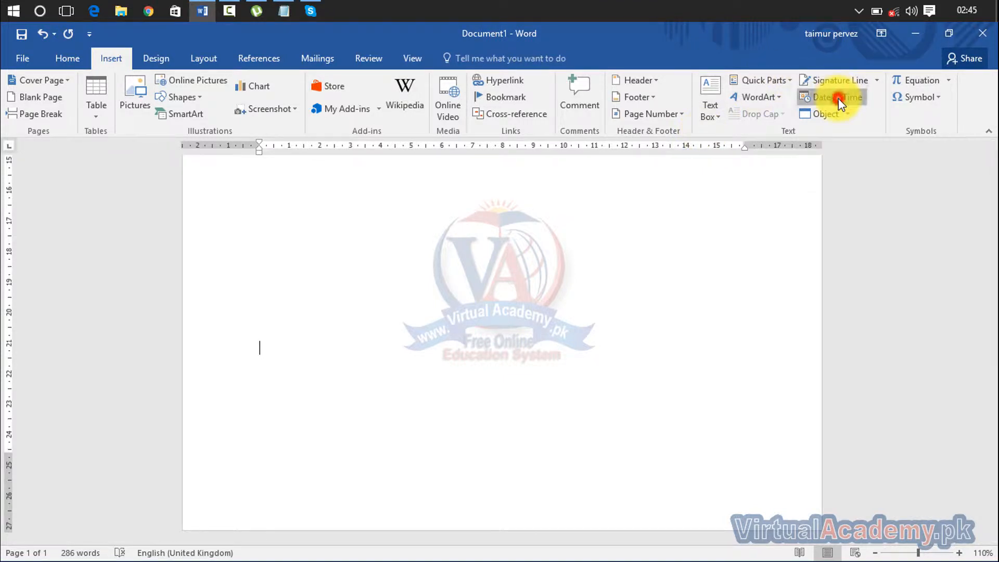
left_click(627, 494)
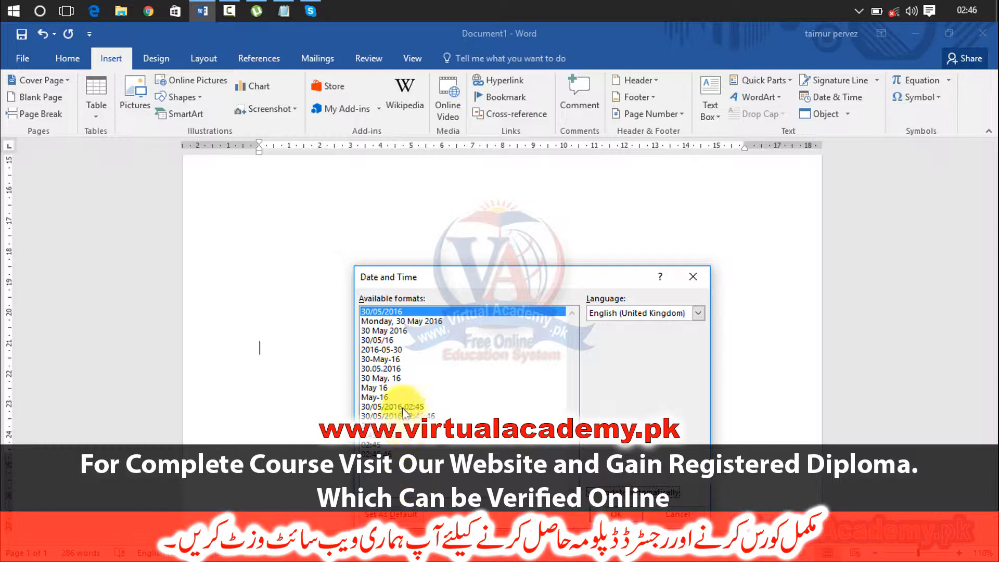
left_click(404, 417)
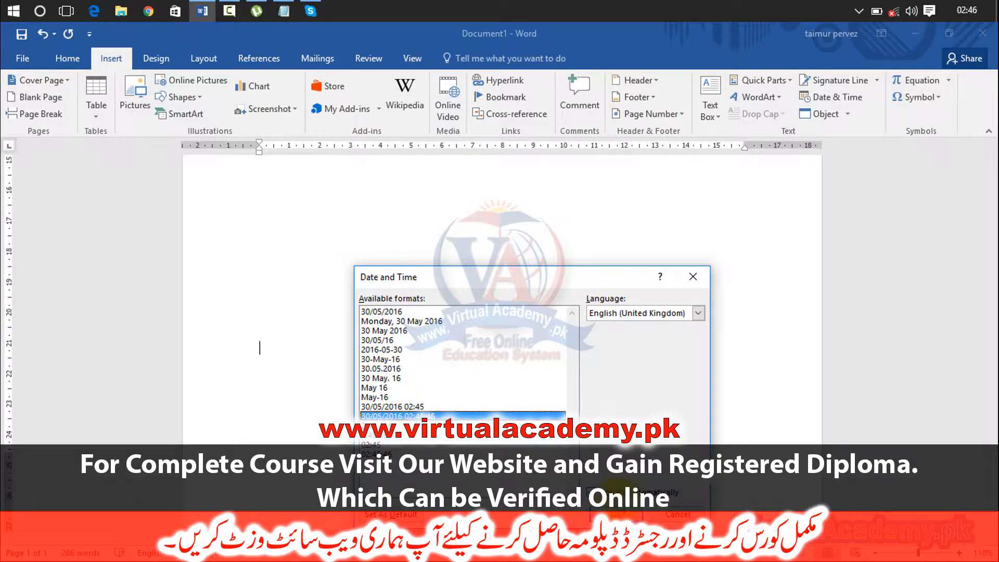
double_click(404, 416)
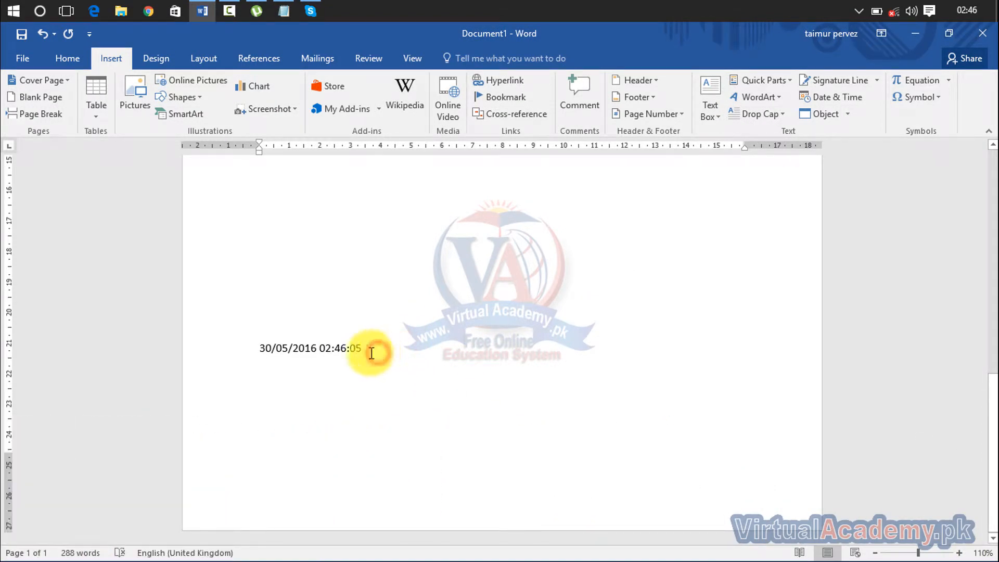
left_click(260, 352)
left_click_drag(258, 350, 279, 368)
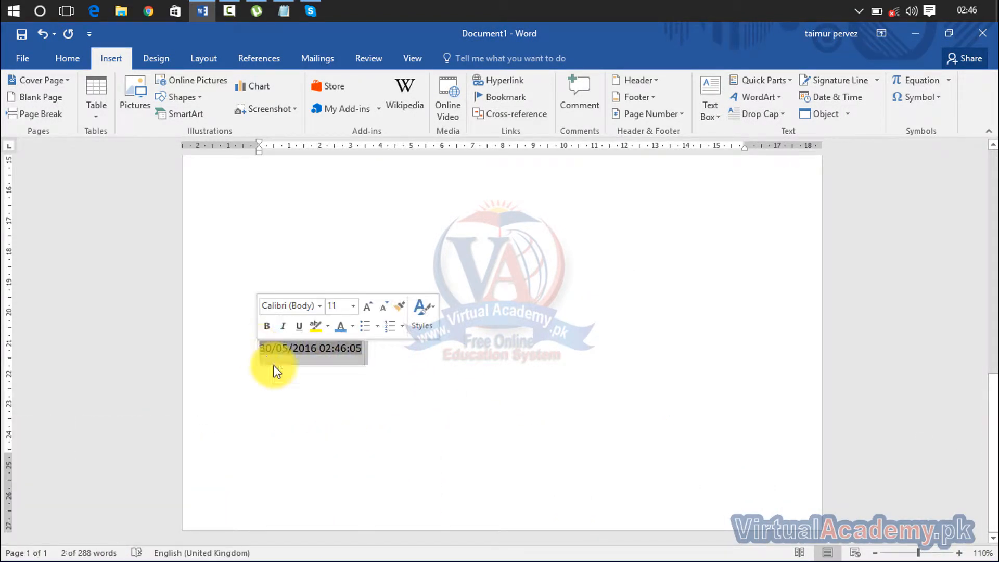
key("Delete")
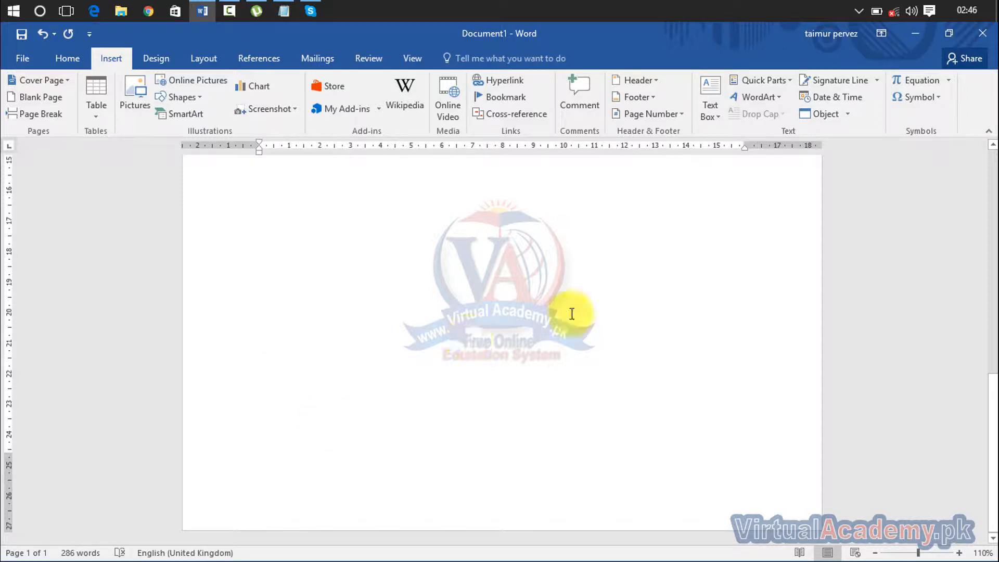
left_click(849, 116)
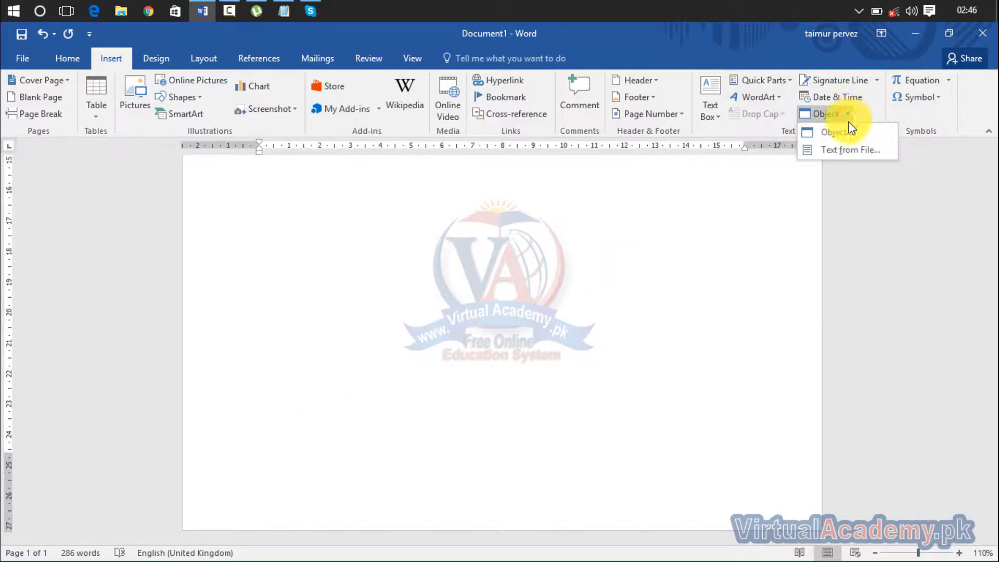
left_click(848, 136)
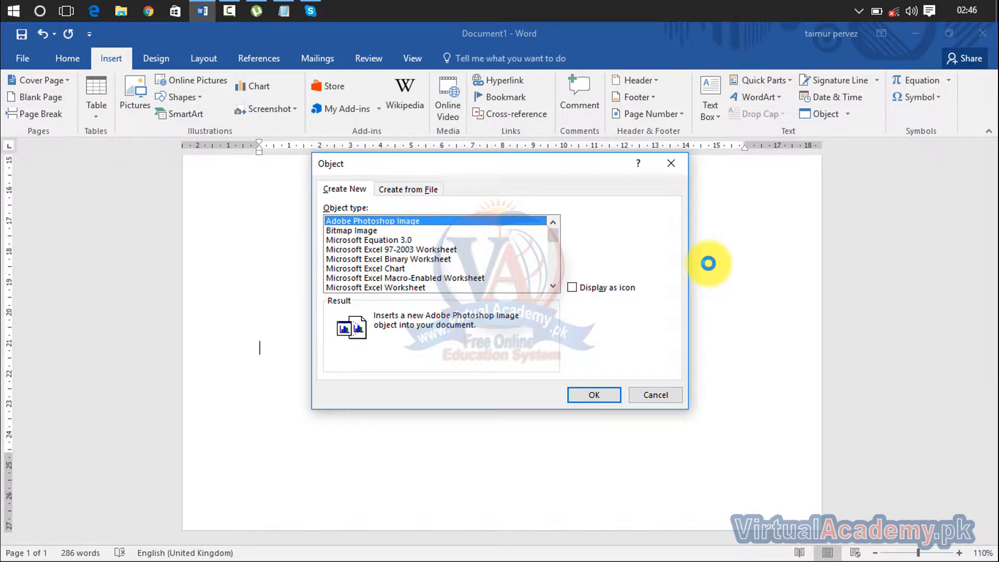
left_click(408, 190)
left_click(579, 223)
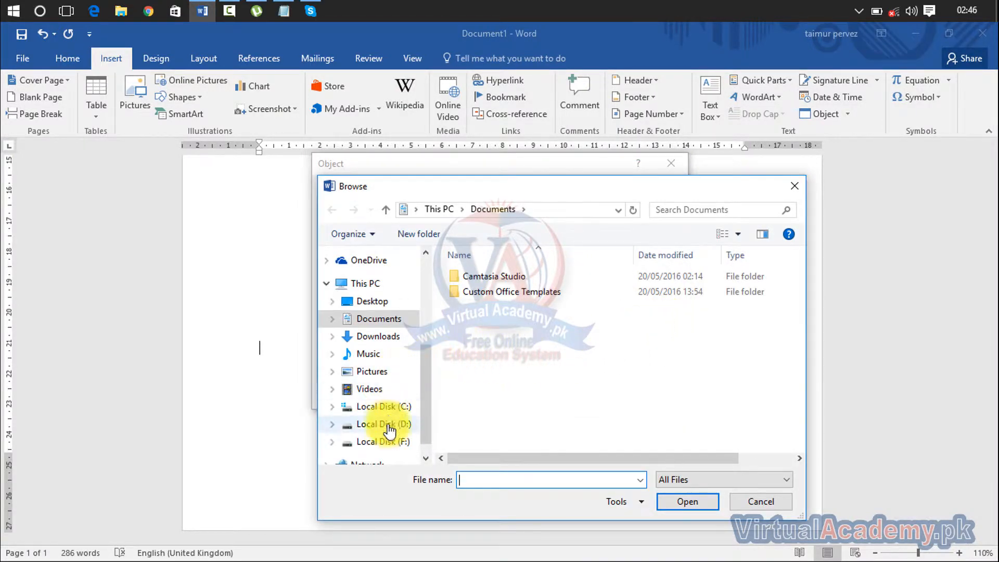
left_click(389, 443)
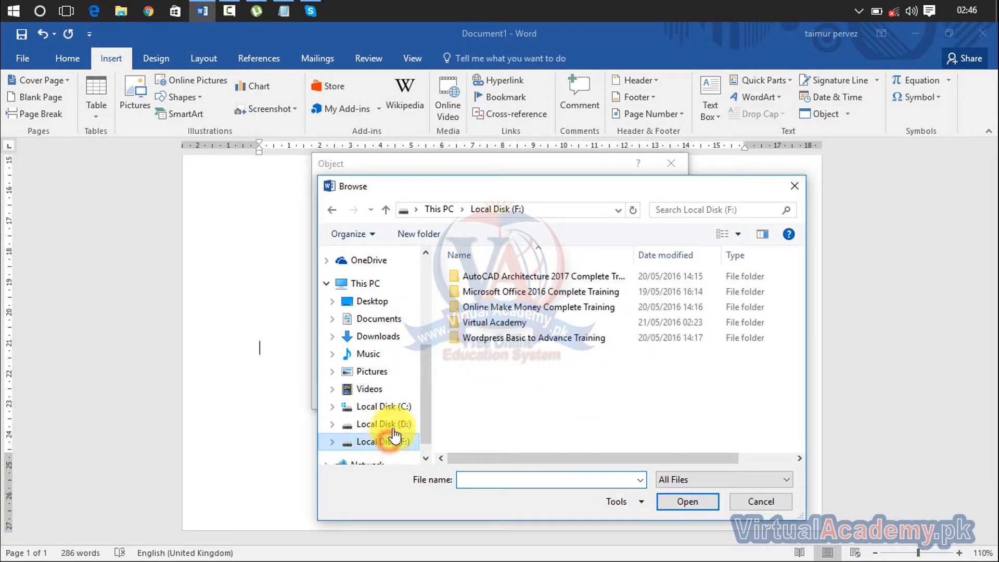
left_click(501, 326)
double_click(501, 326)
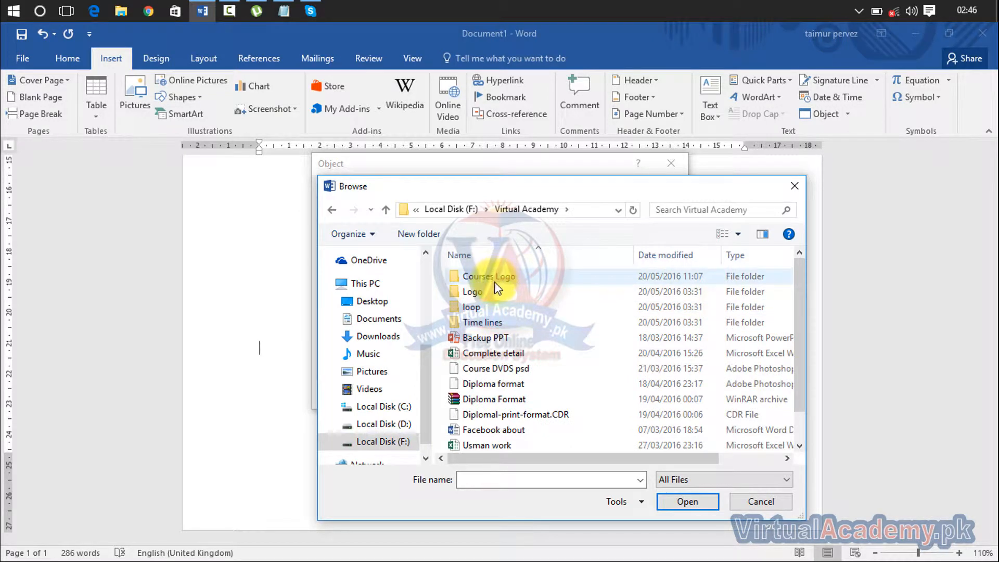
double_click(492, 289)
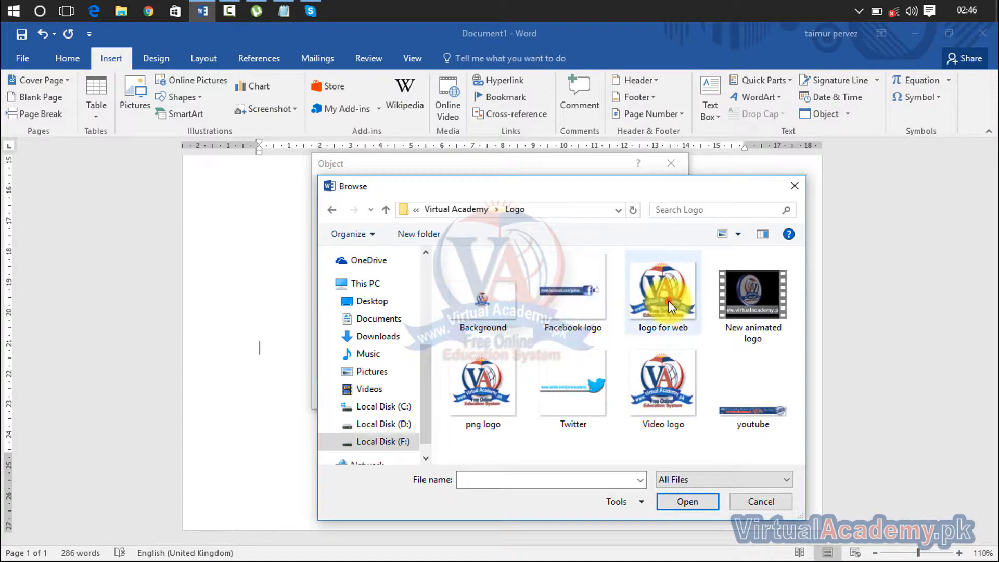
double_click(669, 300)
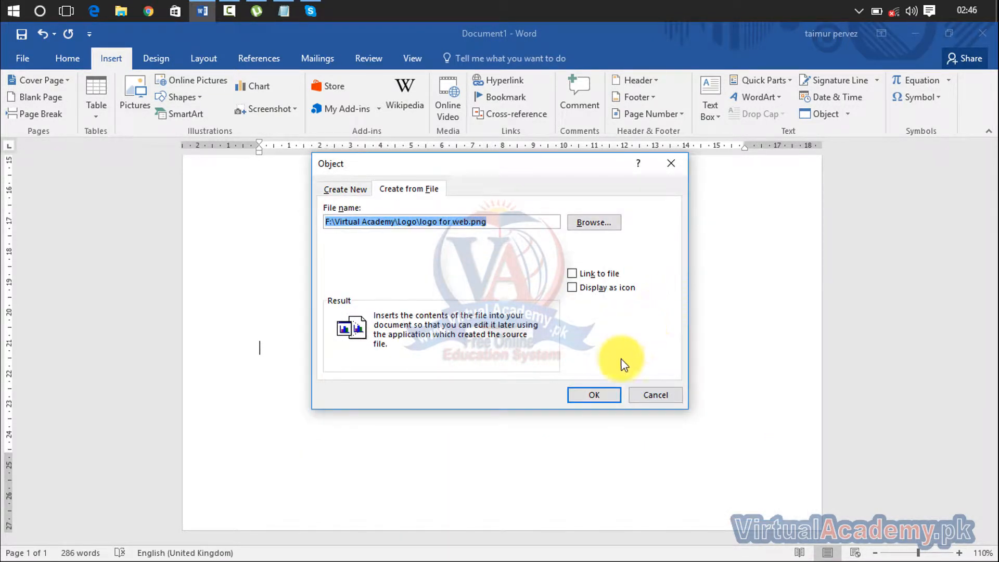
left_click(594, 394)
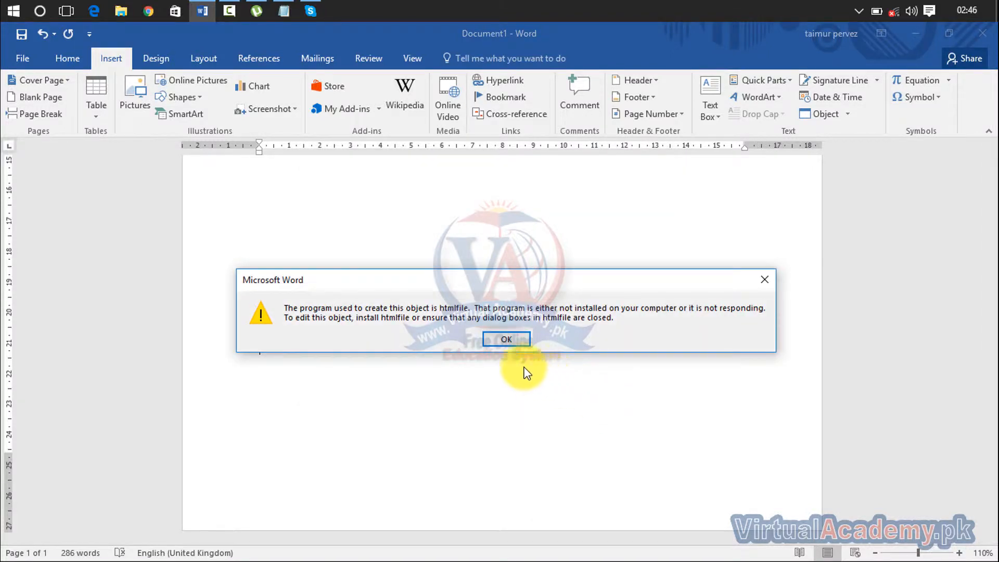
left_click(507, 340)
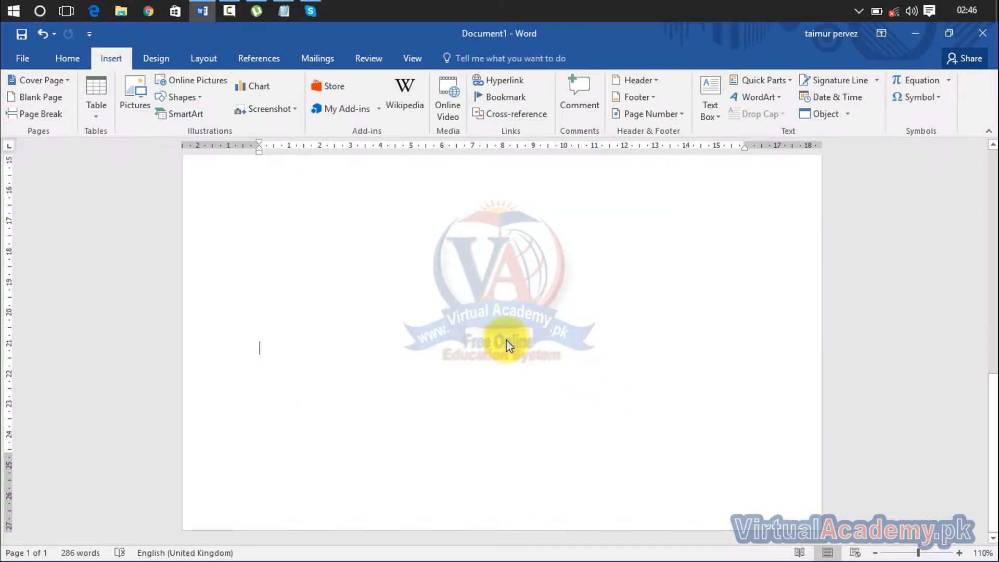
left_click_drag(993, 411, 995, 441)
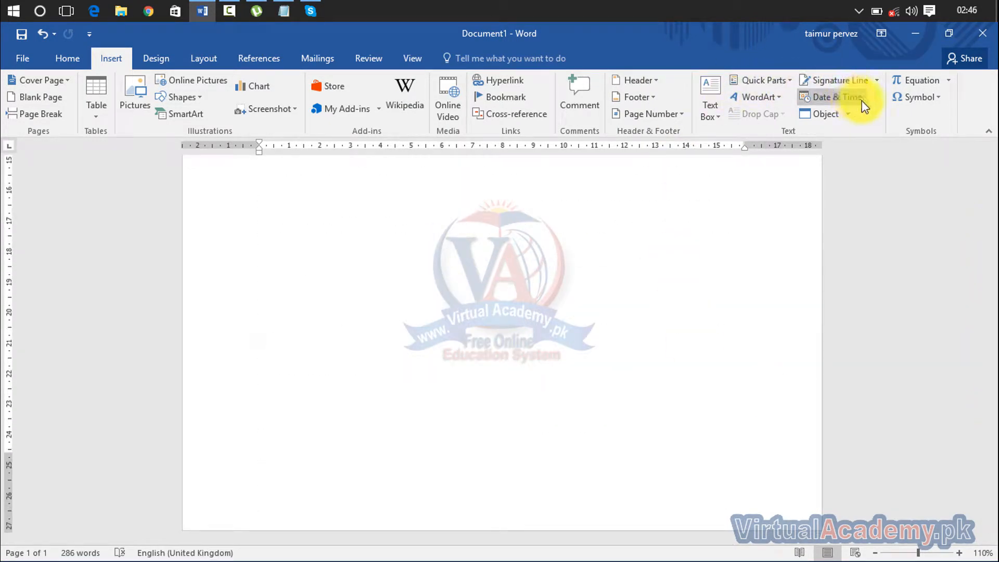
left_click(848, 113)
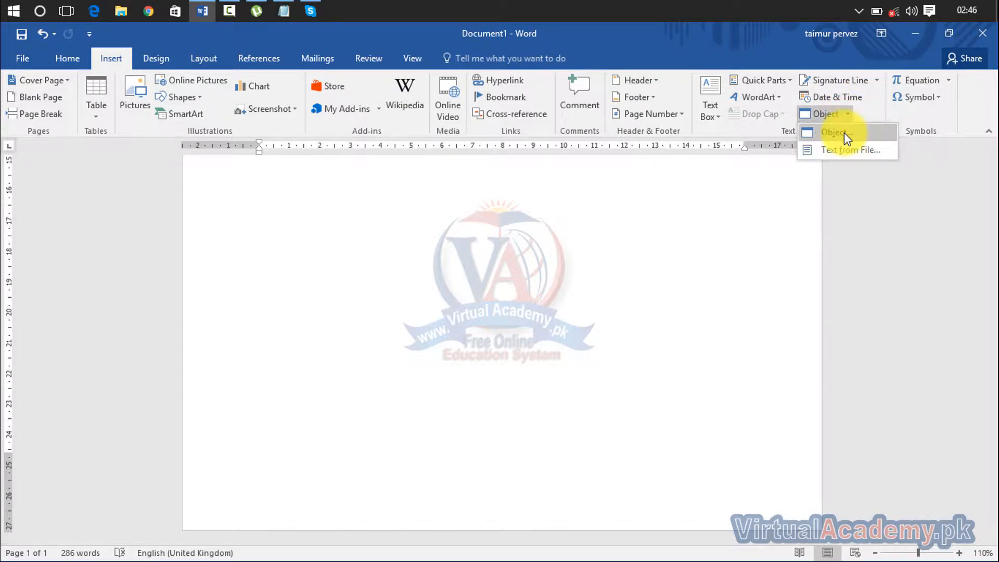
left_click(845, 133)
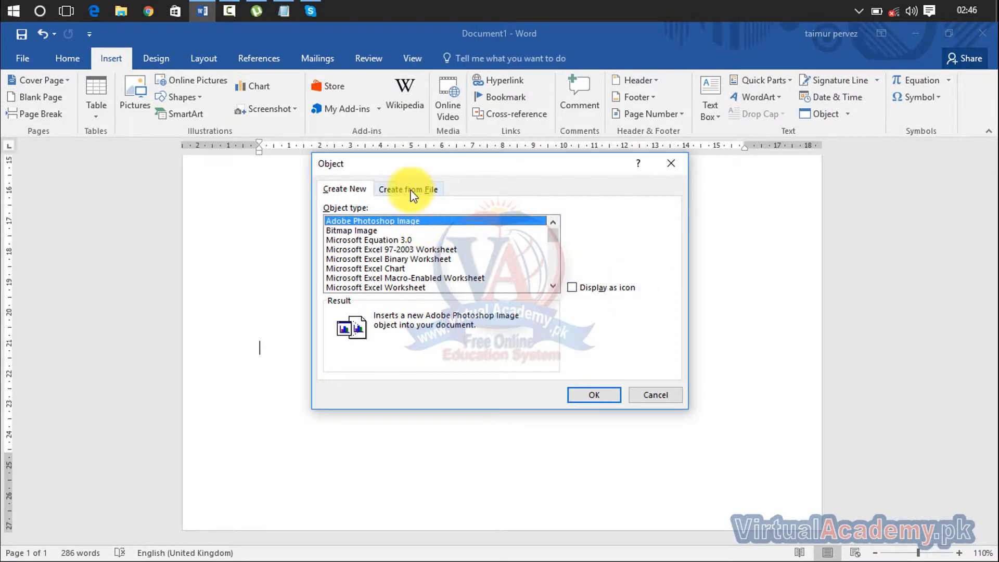
left_click(411, 190)
left_click(597, 222)
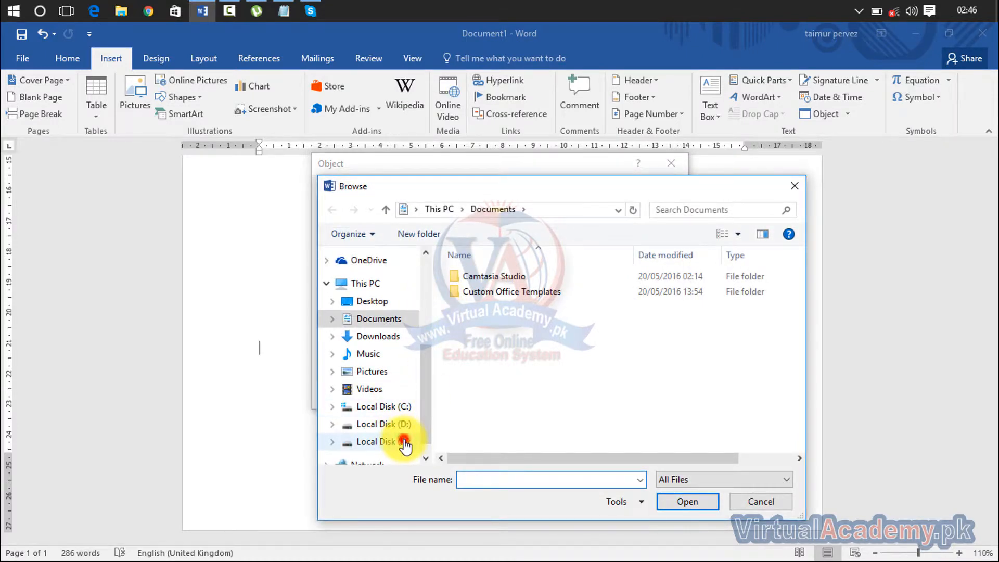
left_click(404, 444)
double_click(499, 327)
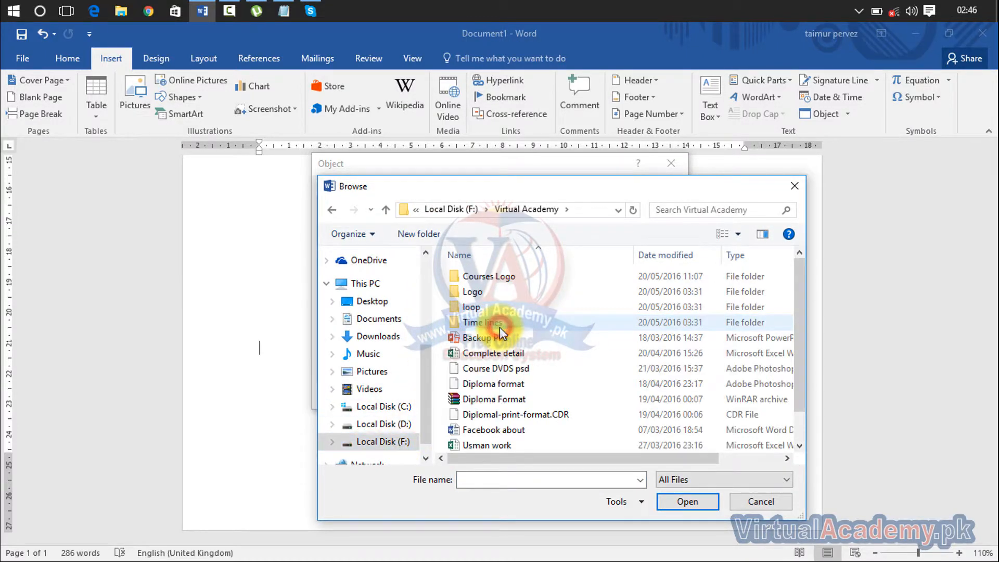
double_click(494, 277)
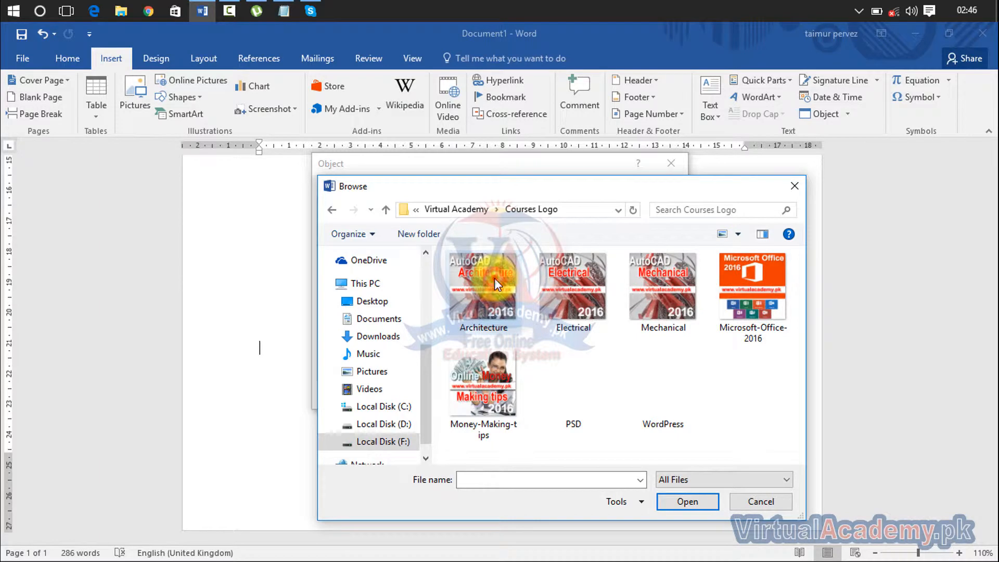
double_click(498, 288)
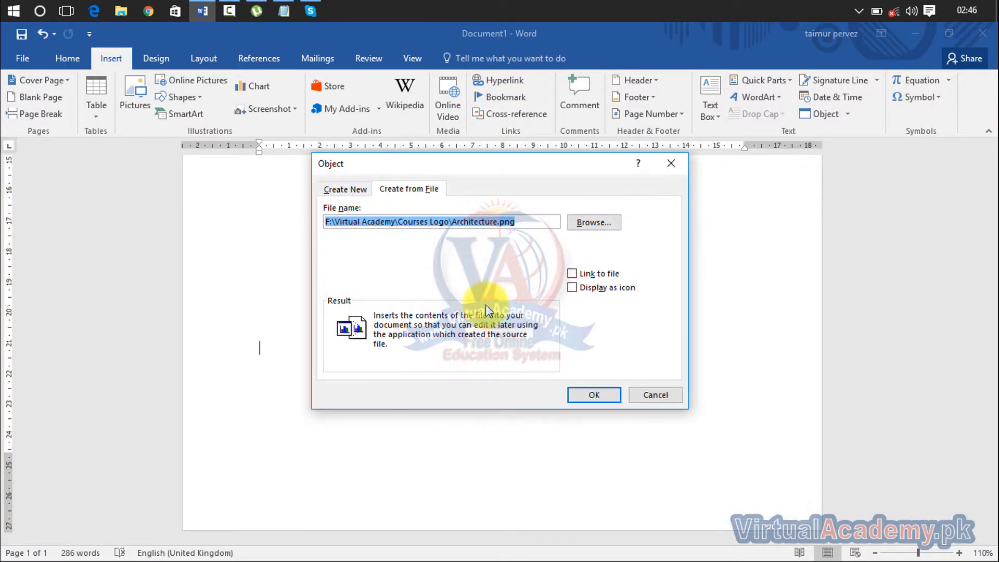
left_click(584, 392)
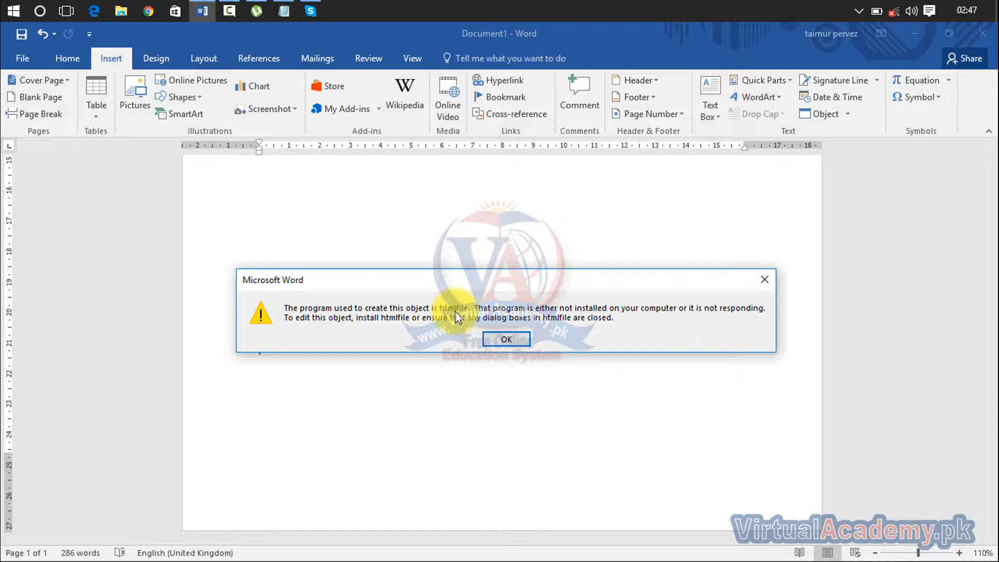
left_click(500, 339)
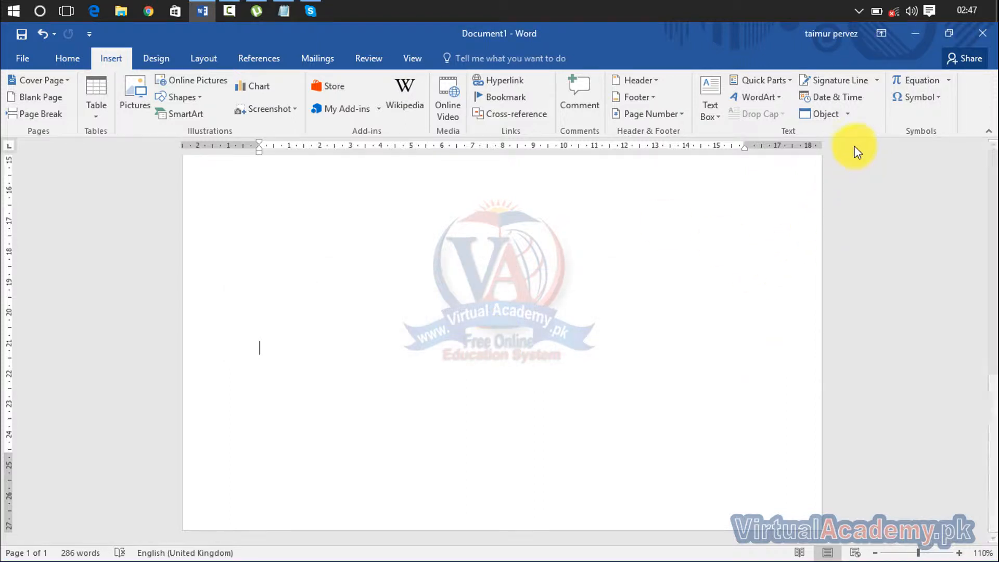
left_click(848, 123)
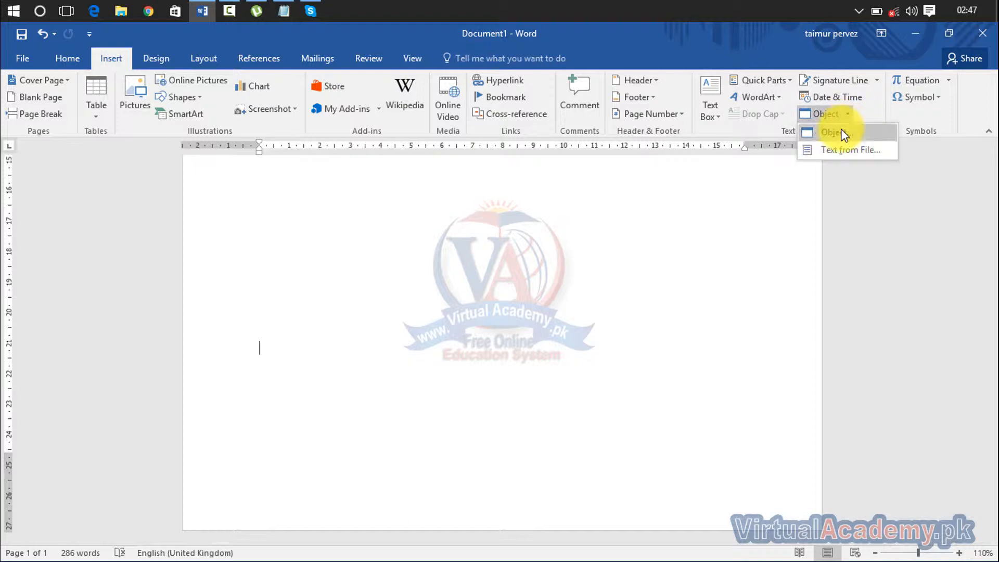
left_click(841, 130)
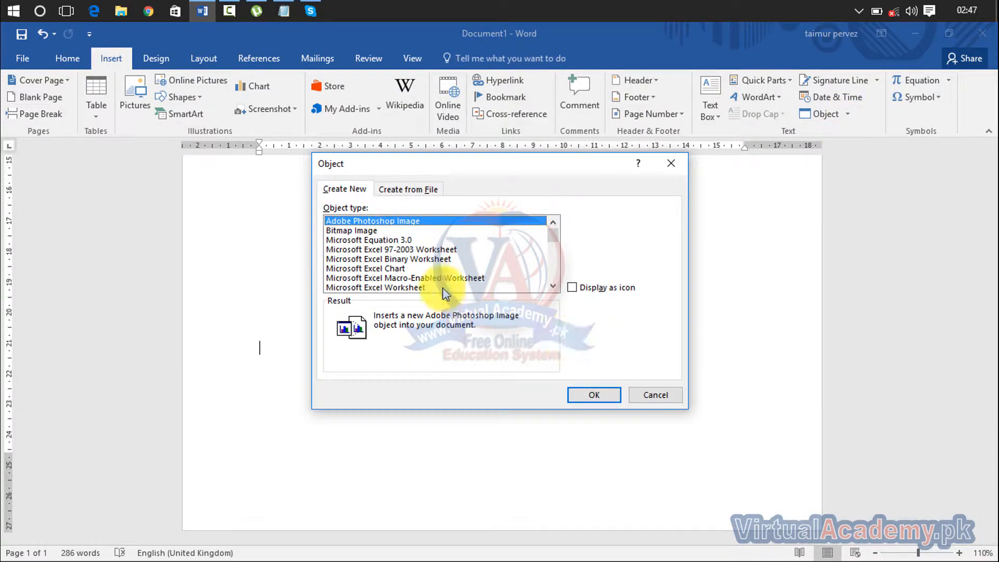
left_click(410, 193)
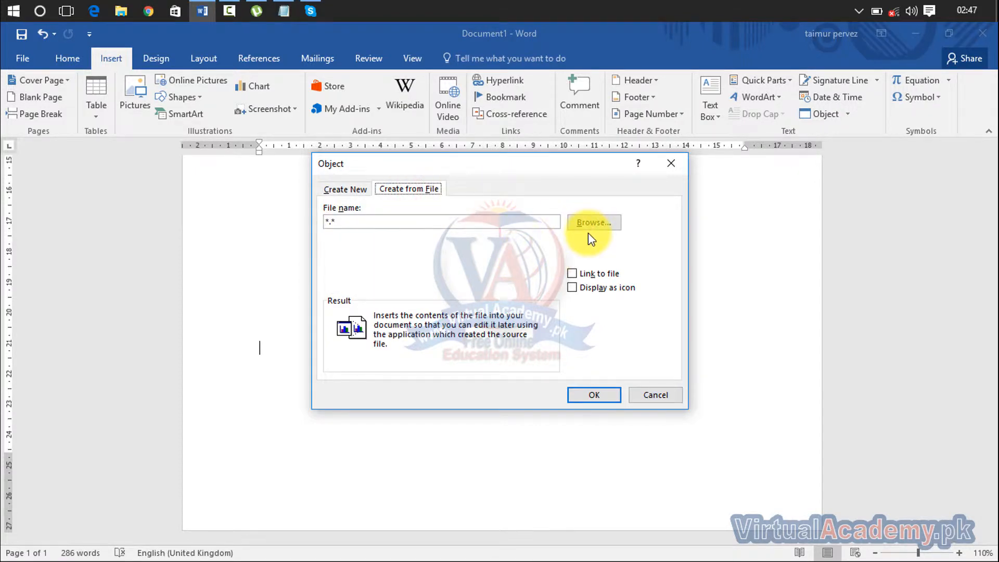
left_click(339, 189)
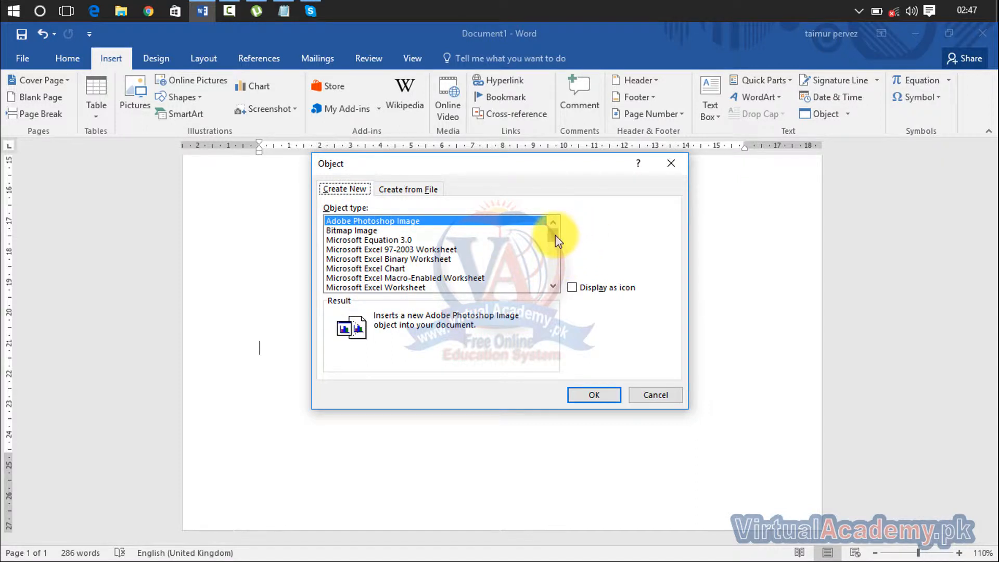
left_click(359, 233)
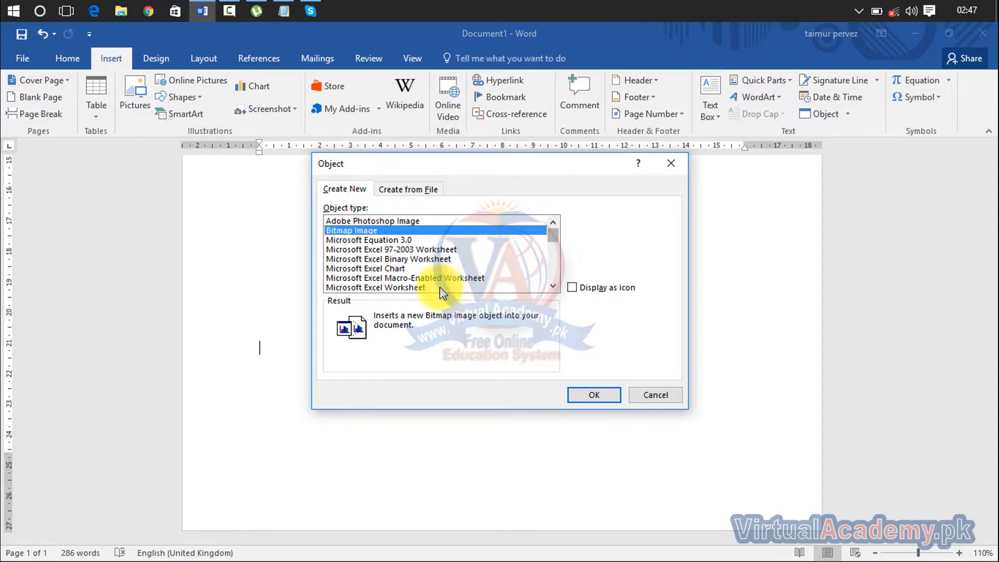
left_click(421, 286)
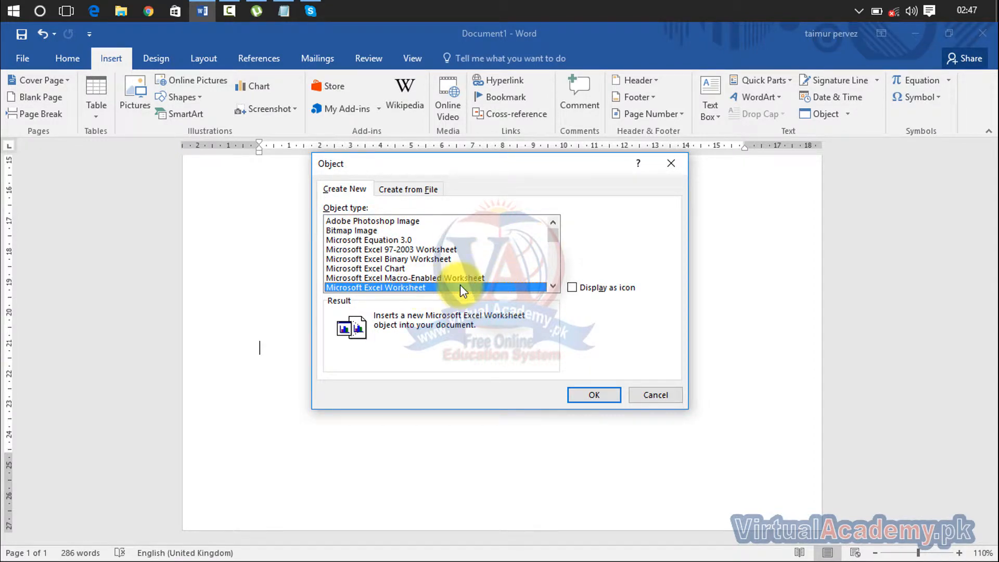
left_click(597, 394)
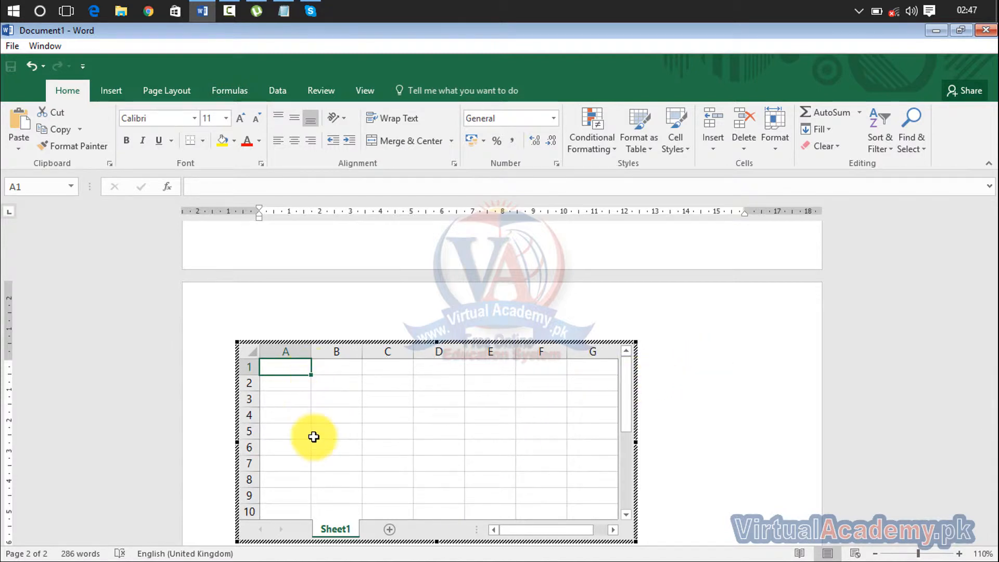
left_click(728, 368)
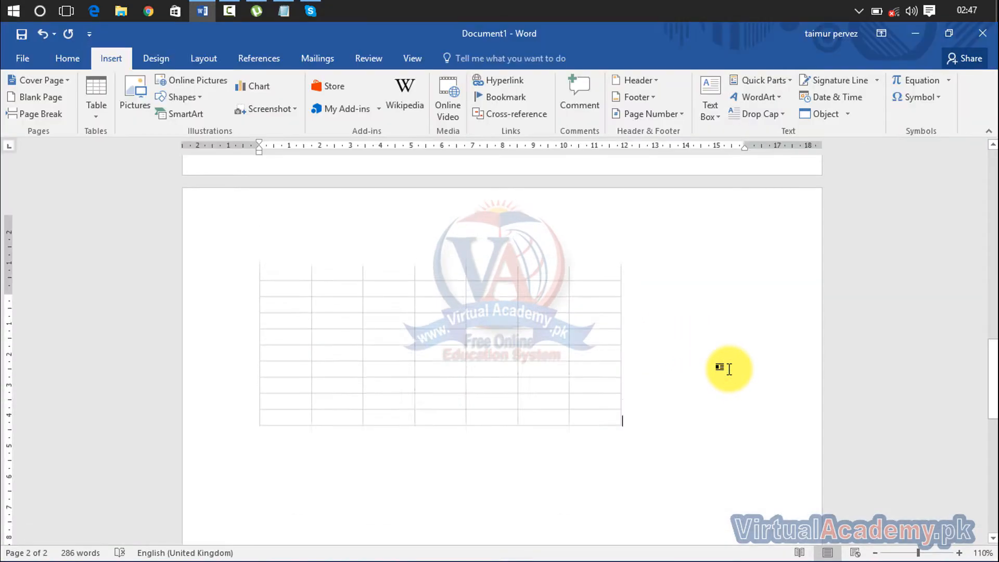
left_click(569, 378)
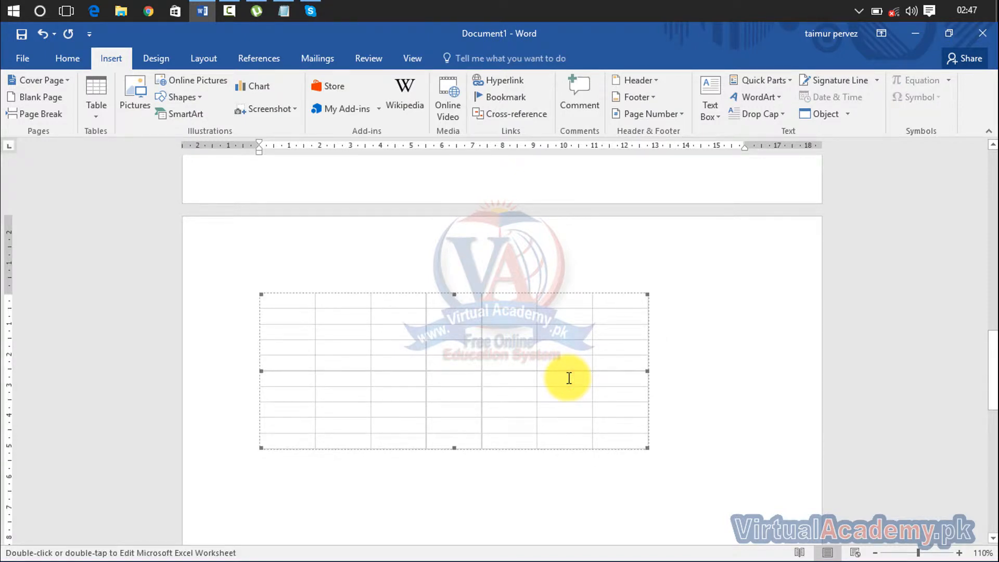
key("Delete")
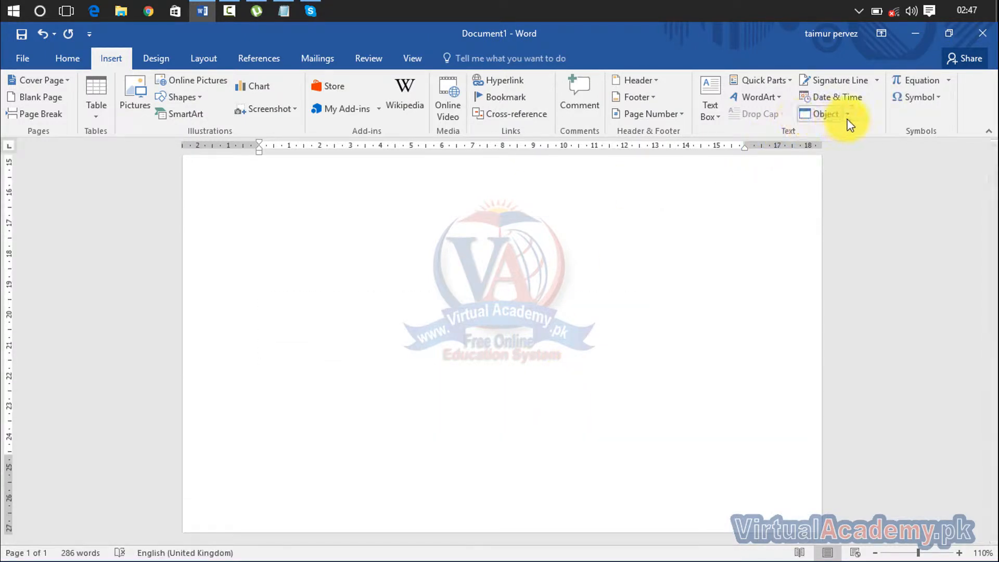
left_click(848, 114)
left_click(841, 136)
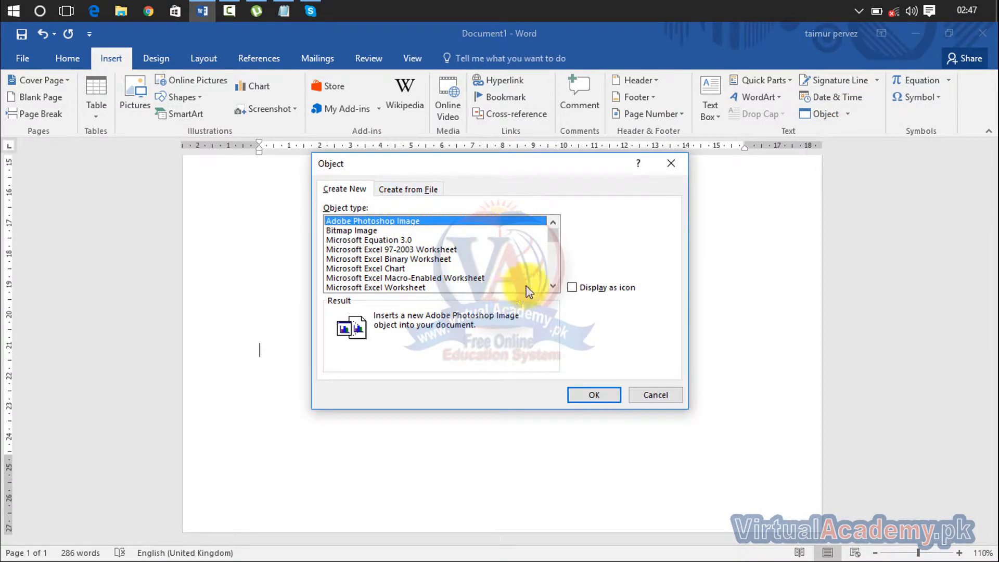
left_click(554, 288)
left_click(554, 288)
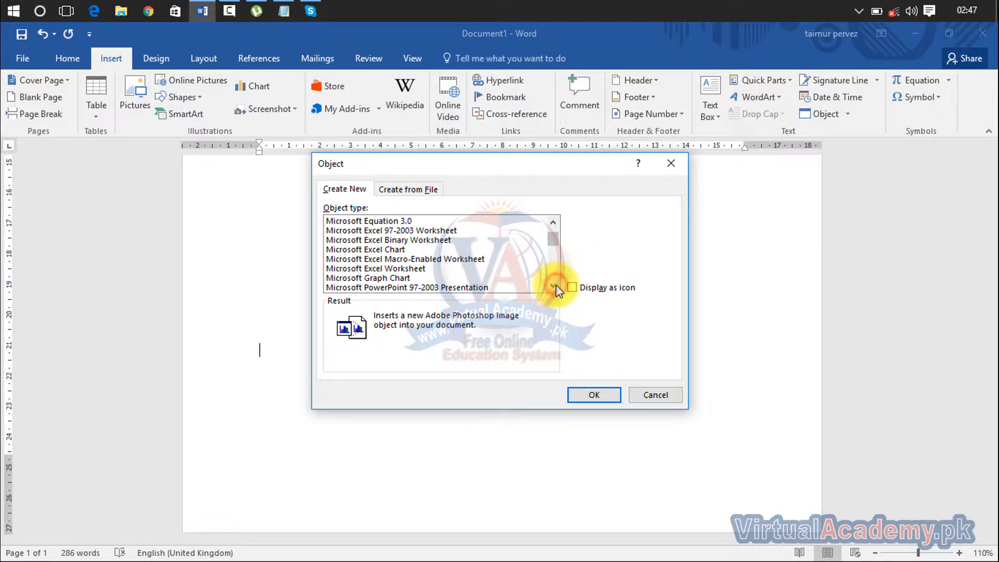
left_click(554, 288)
left_click(554, 288)
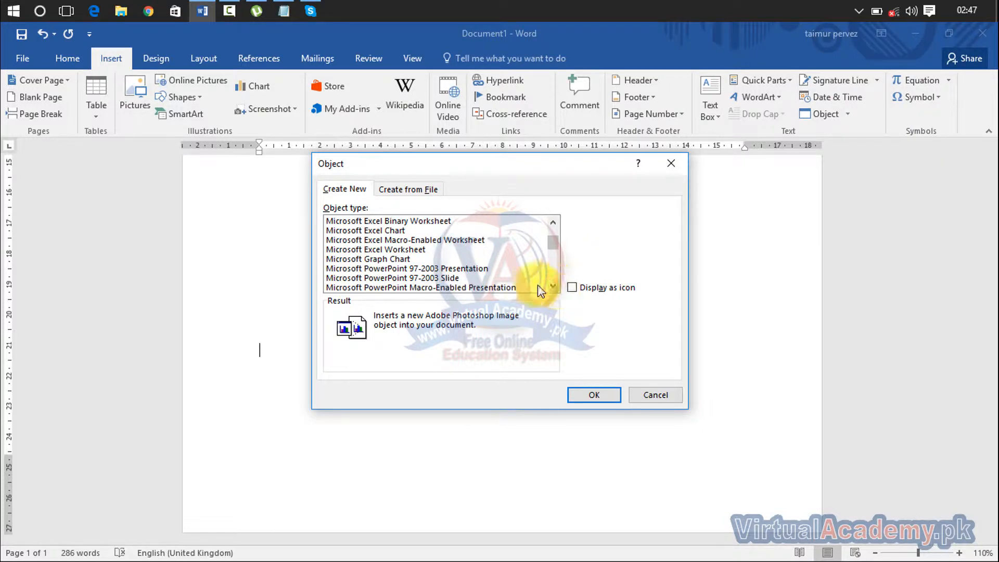
left_click(411, 268)
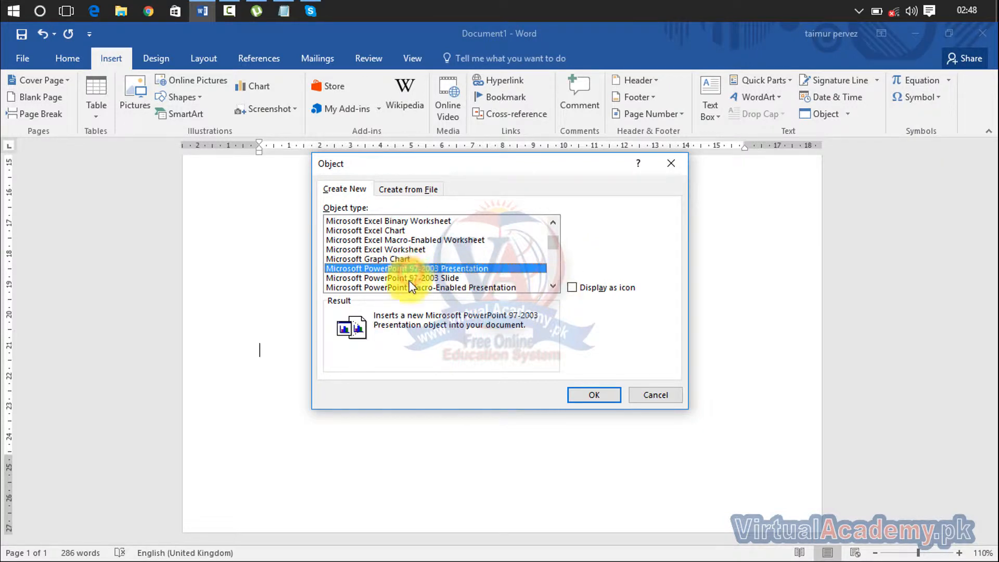
left_click(410, 280)
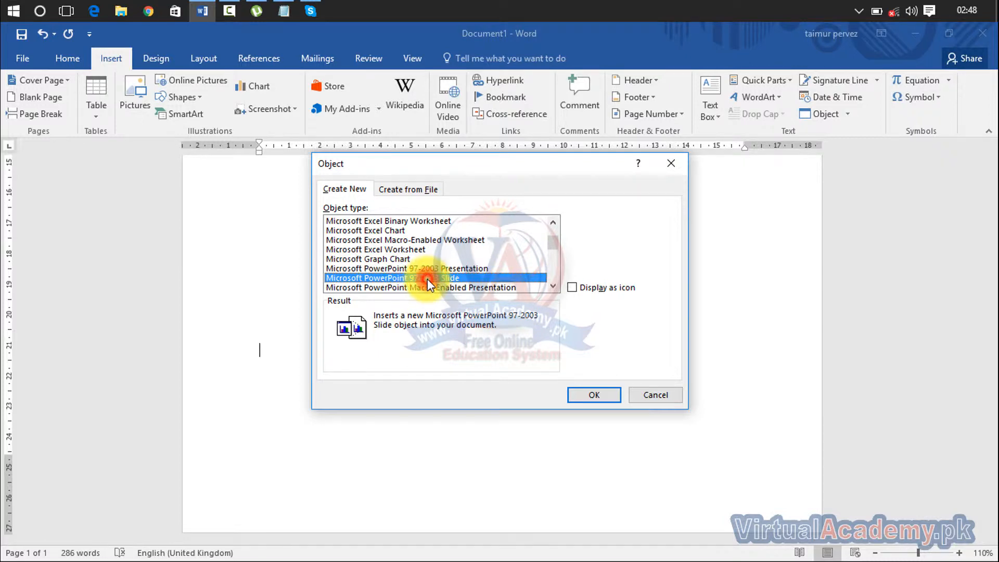
double_click(426, 279)
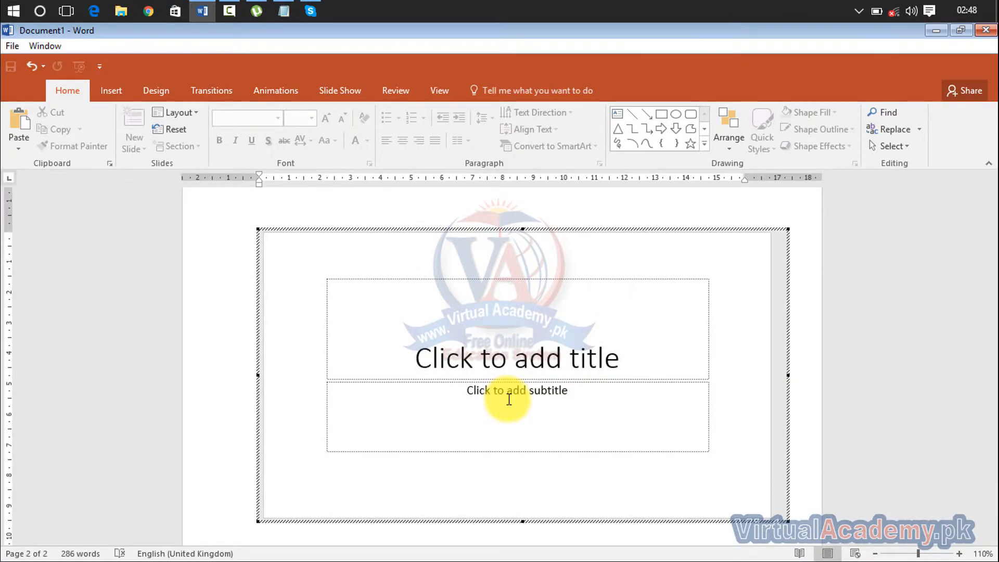
left_click(545, 367)
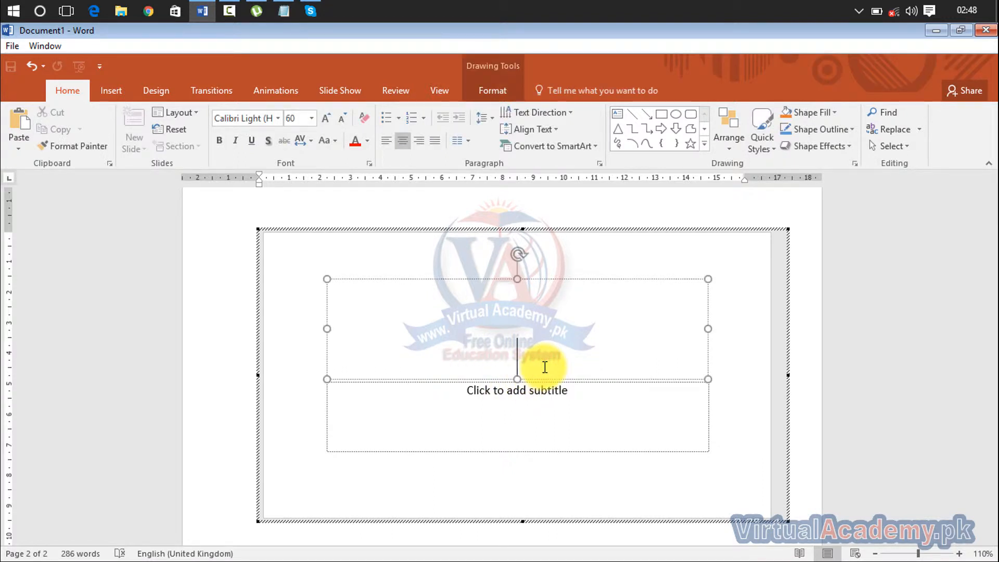
type("wert")
key("BackSpace")
key("BackSpace")
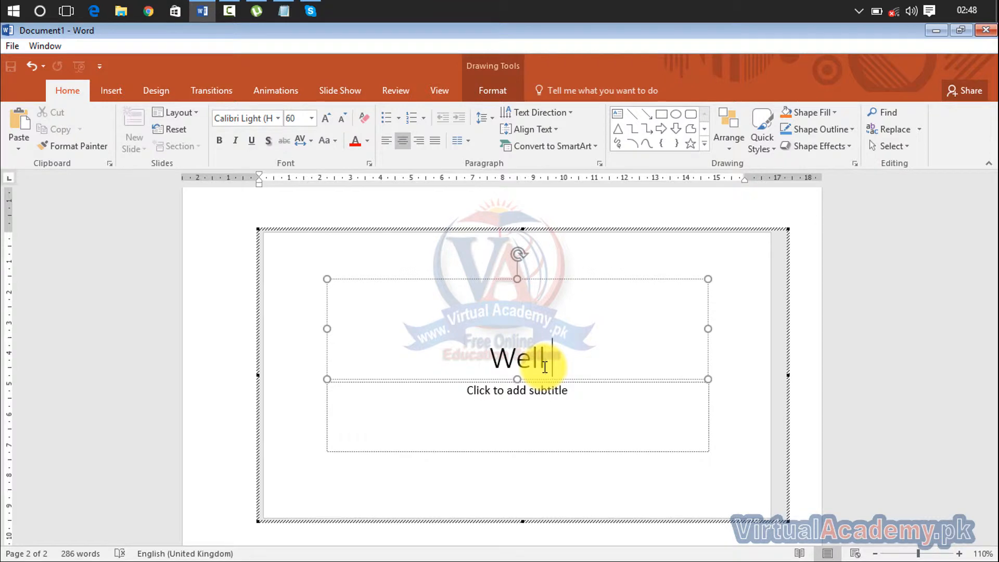
type("tome")
key("BackSpace")
key("BackSpace")
key("BackSpace")
key("BackSpace")
key("BackSpace")
key("BackSpace")
type("come")
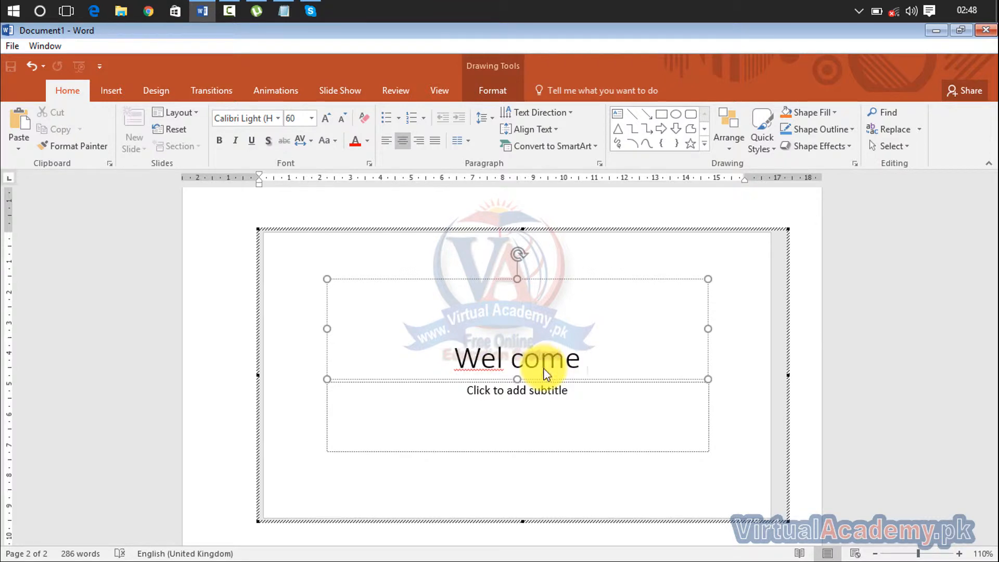
left_click(548, 405)
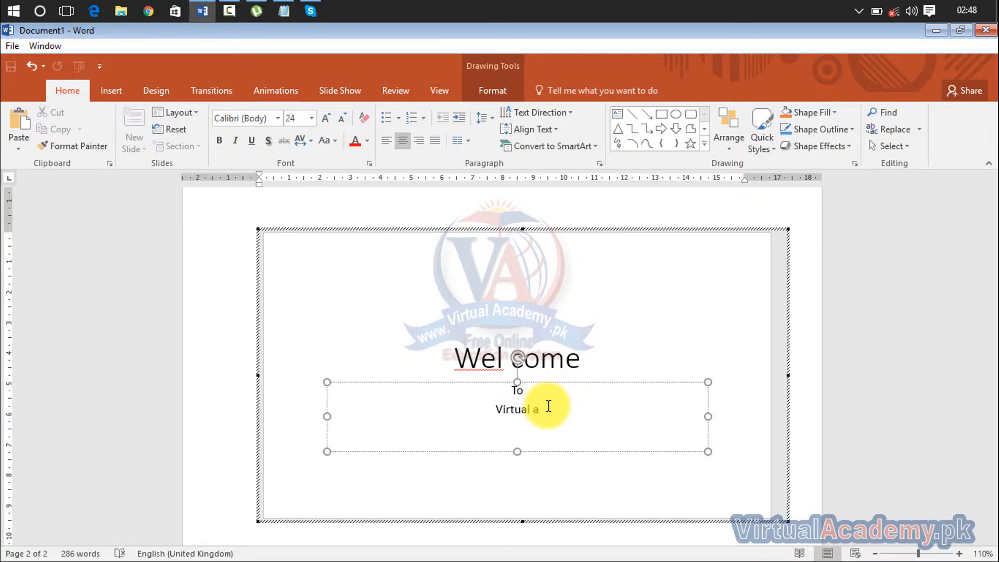
type("y")
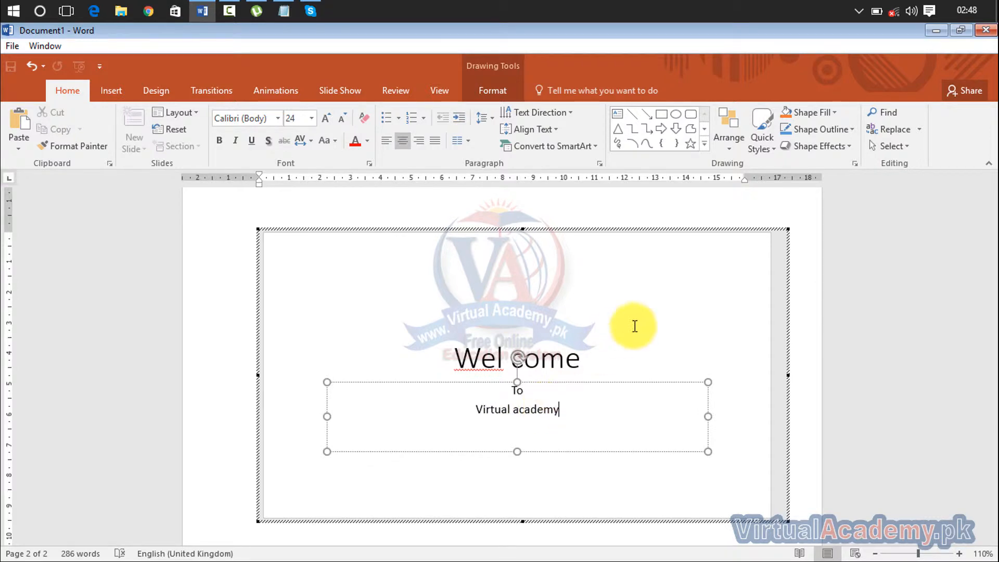
left_click(697, 295)
left_click(803, 268)
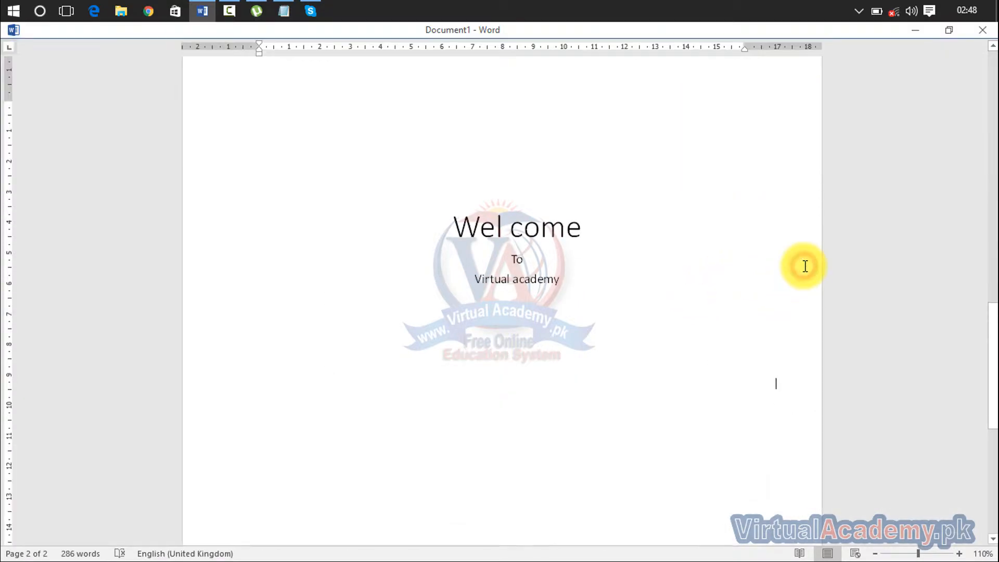
left_click(569, 358)
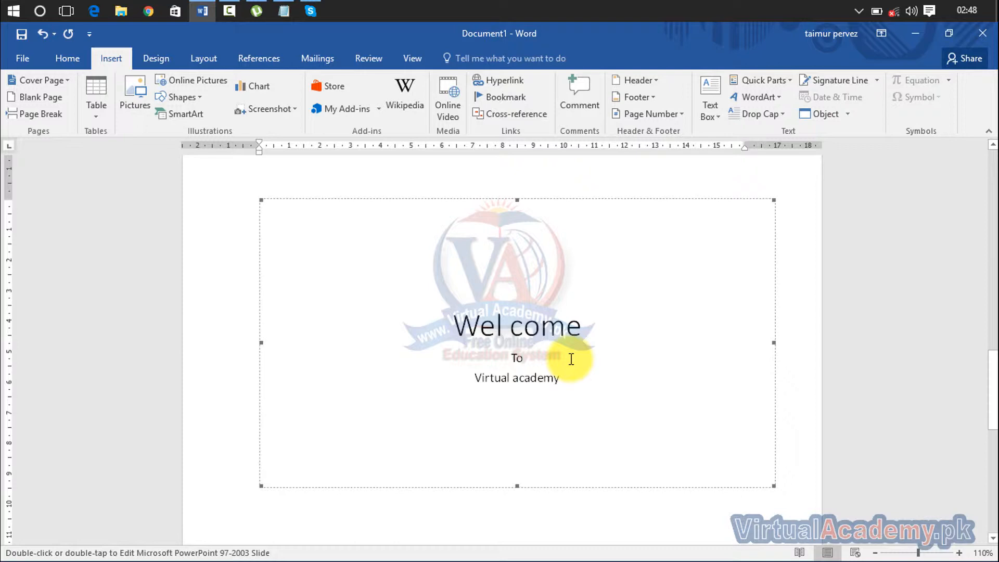
key("Delete")
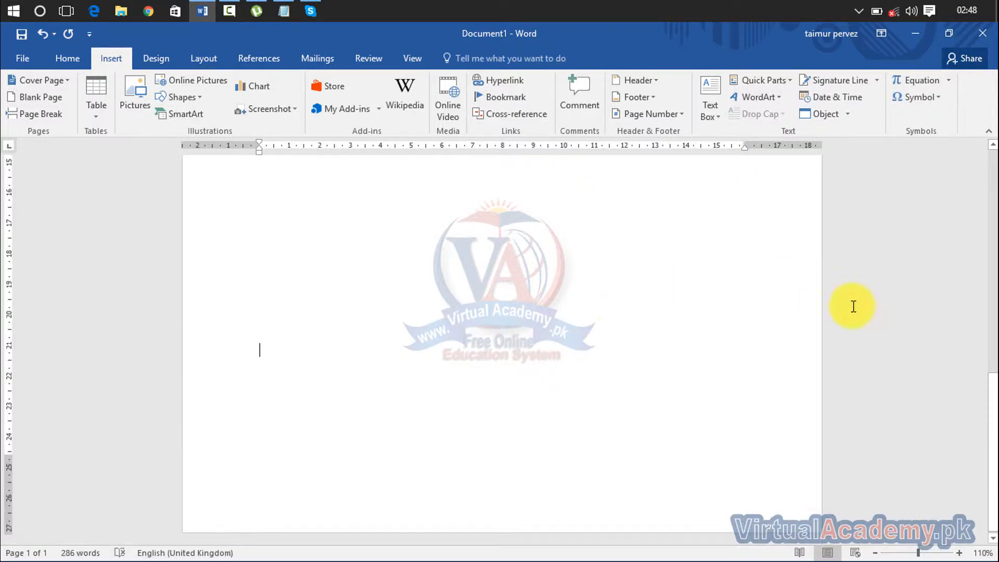
- Insert the Virtual Academy document's text from F:\Virtual Academy below the last paragraph
left_click_drag(992, 427, 993, 214)
scroll(833, 286, "down", 2)
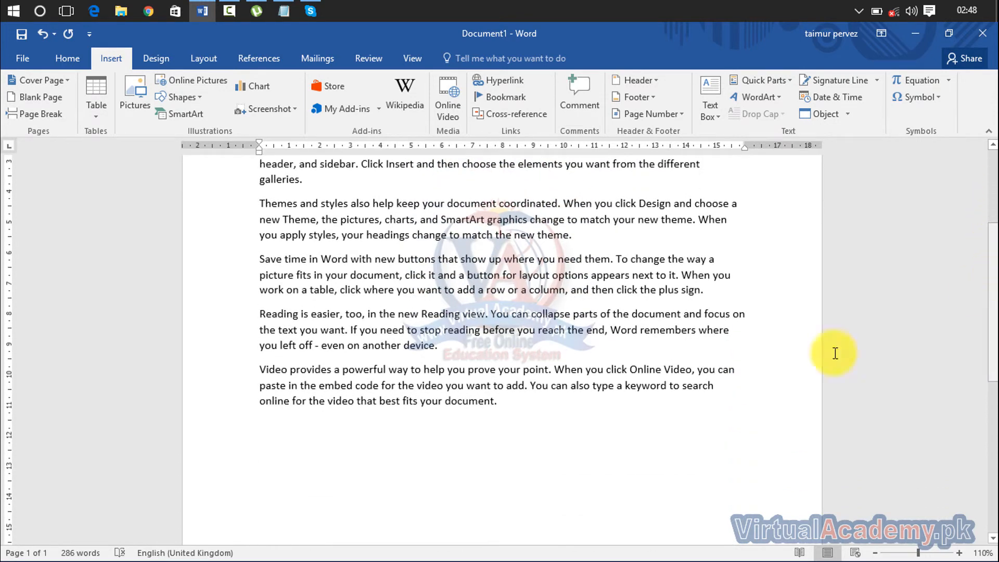
left_click(613, 468)
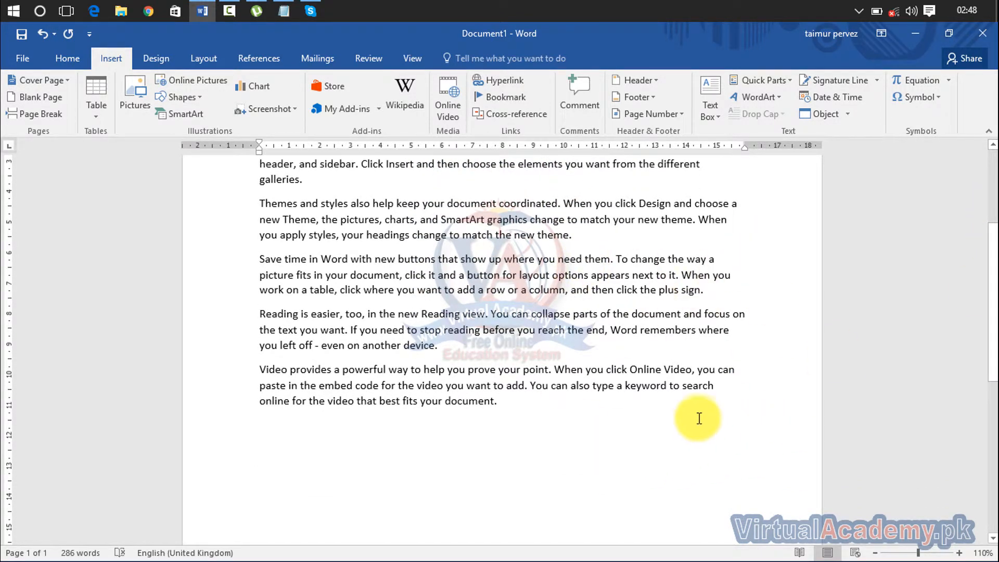
left_click(848, 114)
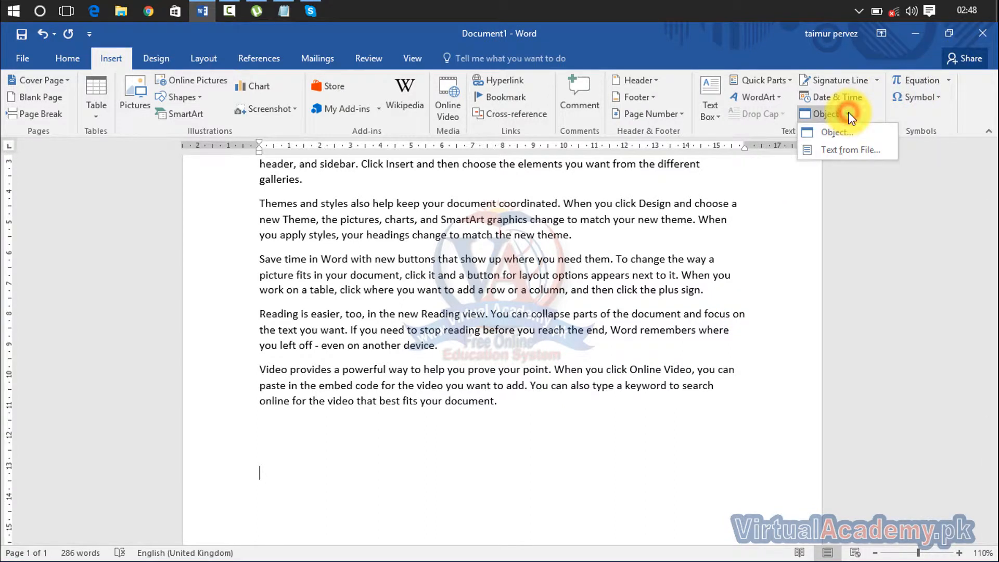
left_click(846, 150)
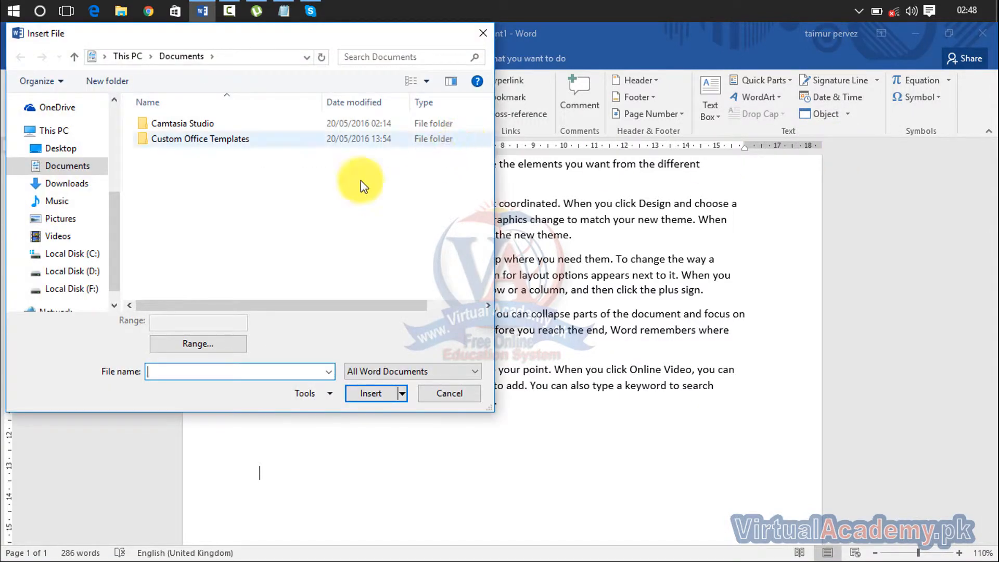
left_click(96, 290)
double_click(219, 165)
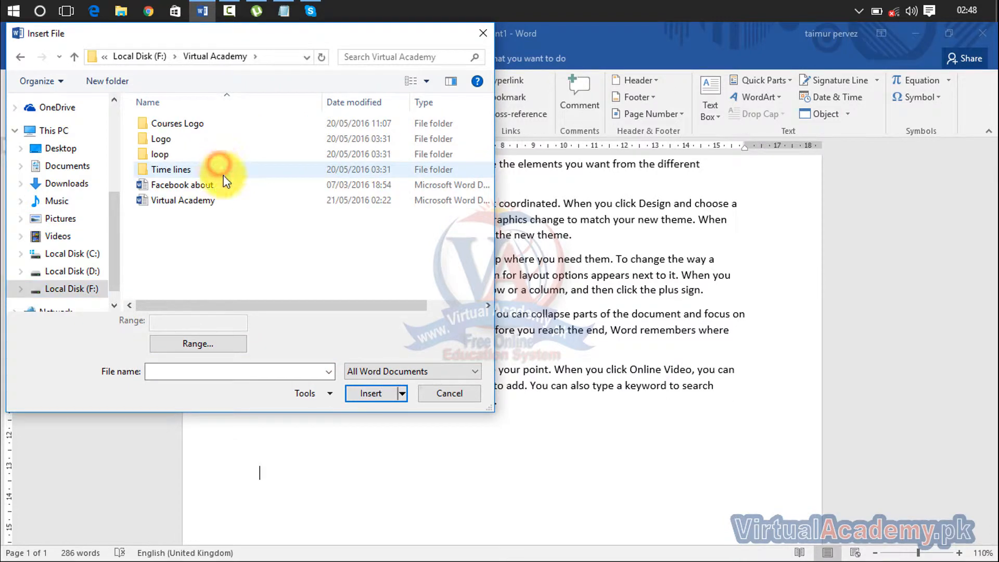
double_click(225, 200)
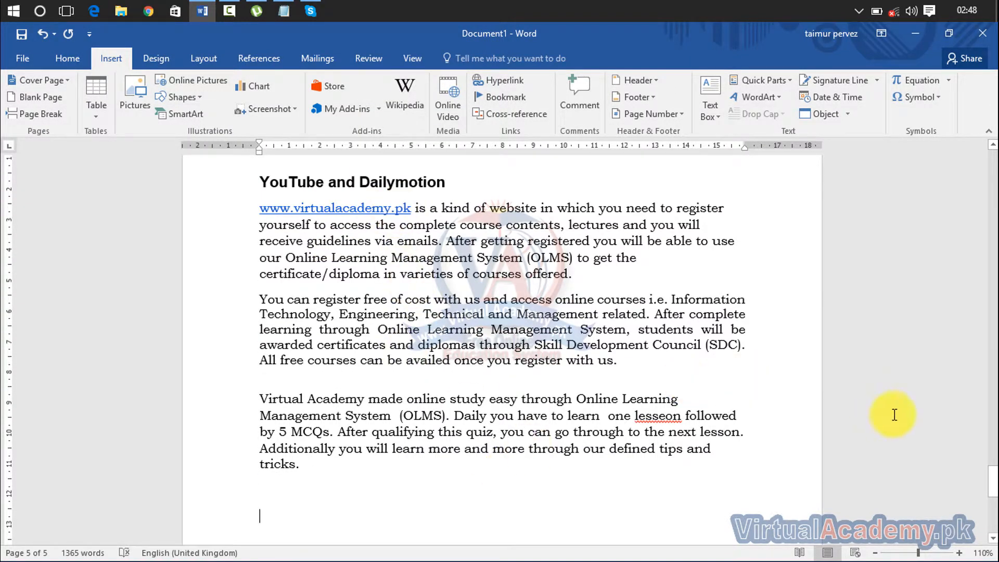
- Select all the document's content with Ctrl+A and delete it, leaving 0 words
left_click_drag(992, 494, 993, 201)
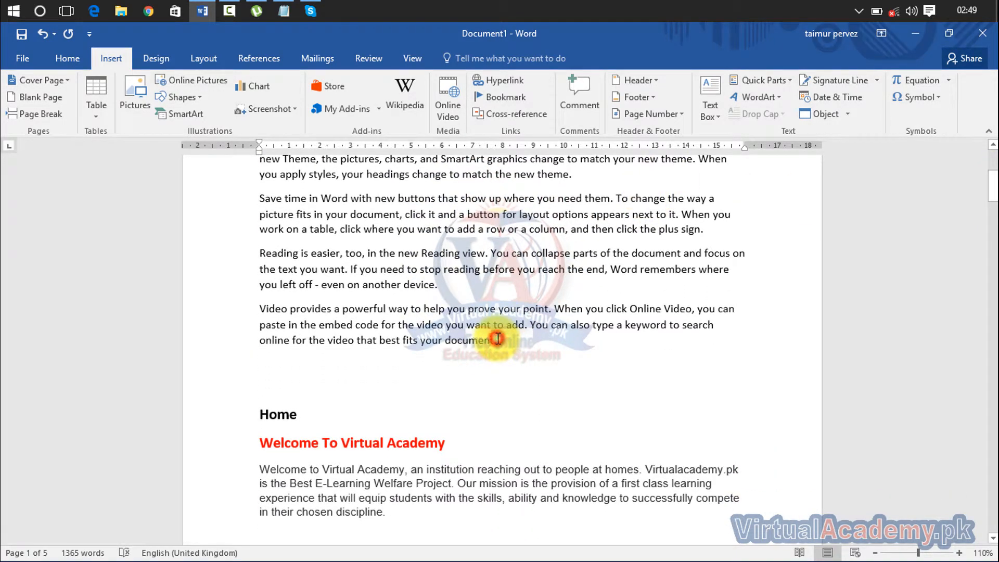
left_click(303, 421)
left_click_drag(256, 414, 713, 324)
left_click(713, 325)
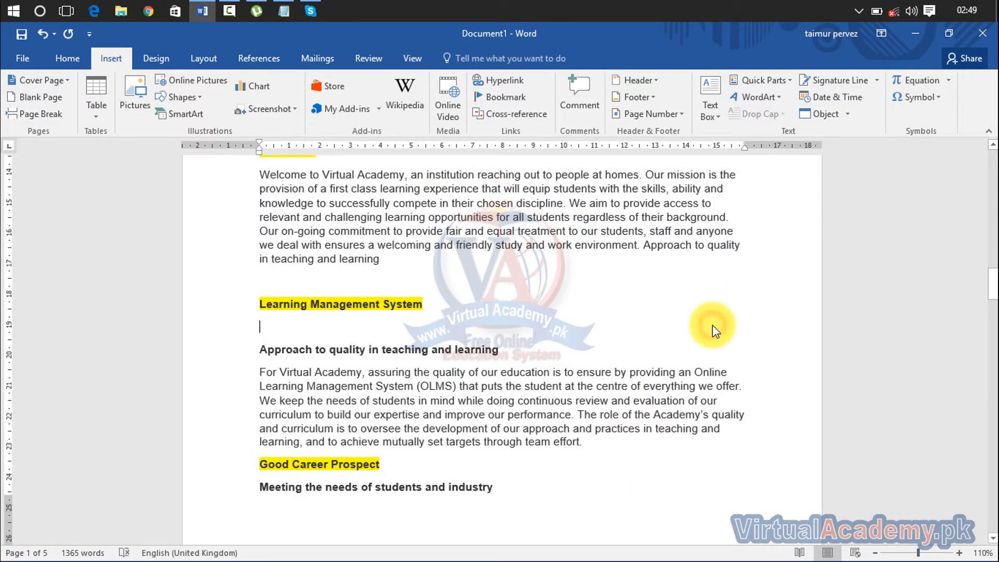
key("ctrl+a")
key("Delete")
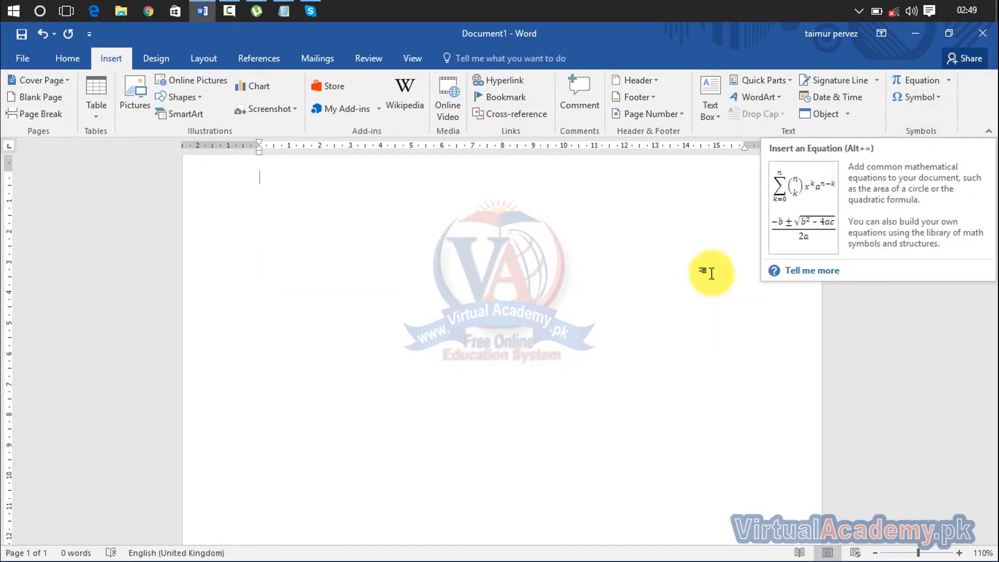
- Insert the built-in Expansion of a Sum equation, (1 + x)^n = 1 + nx/1! + …, on the page
left_click_drag(989, 254, 991, 233)
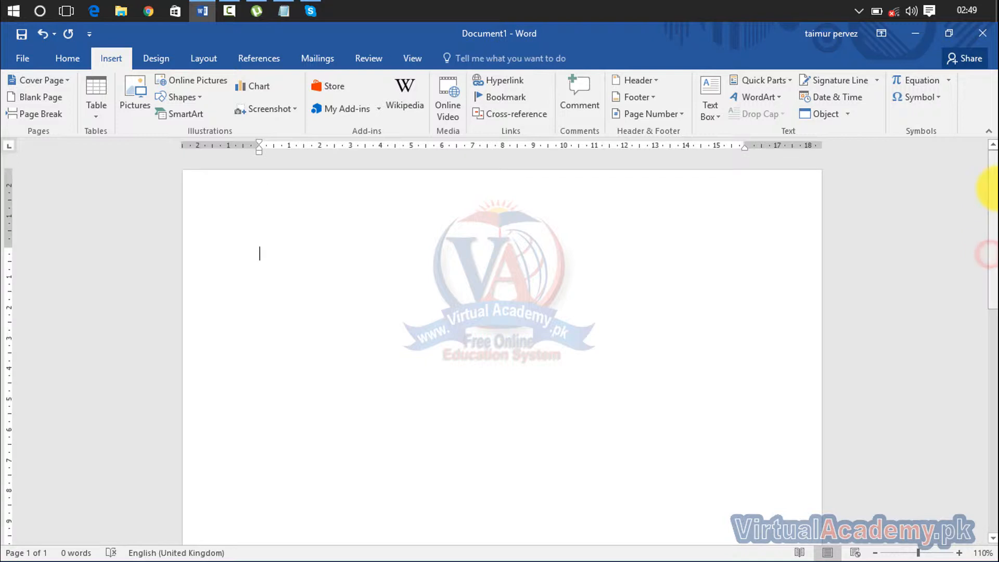
left_click(950, 83)
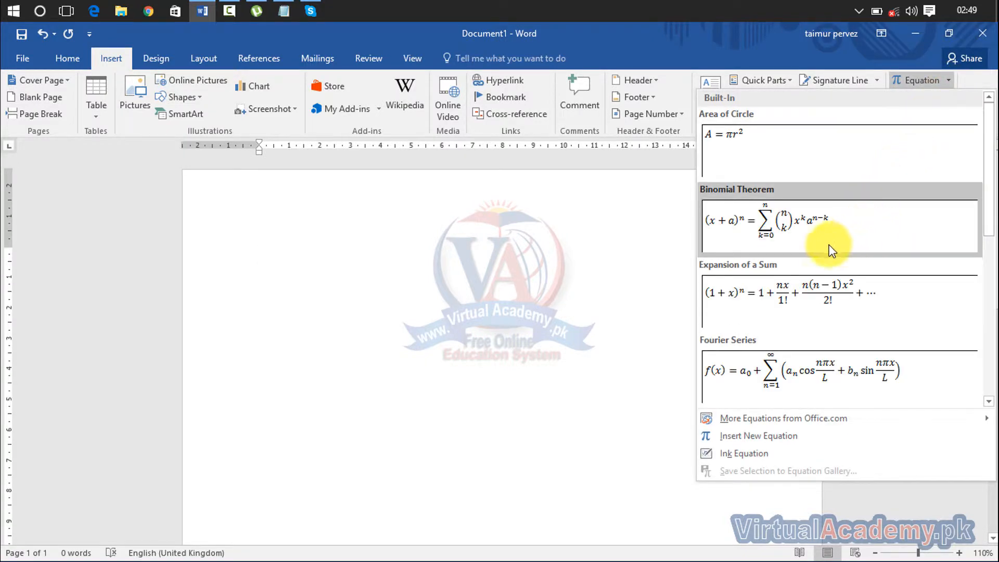
left_click(810, 306)
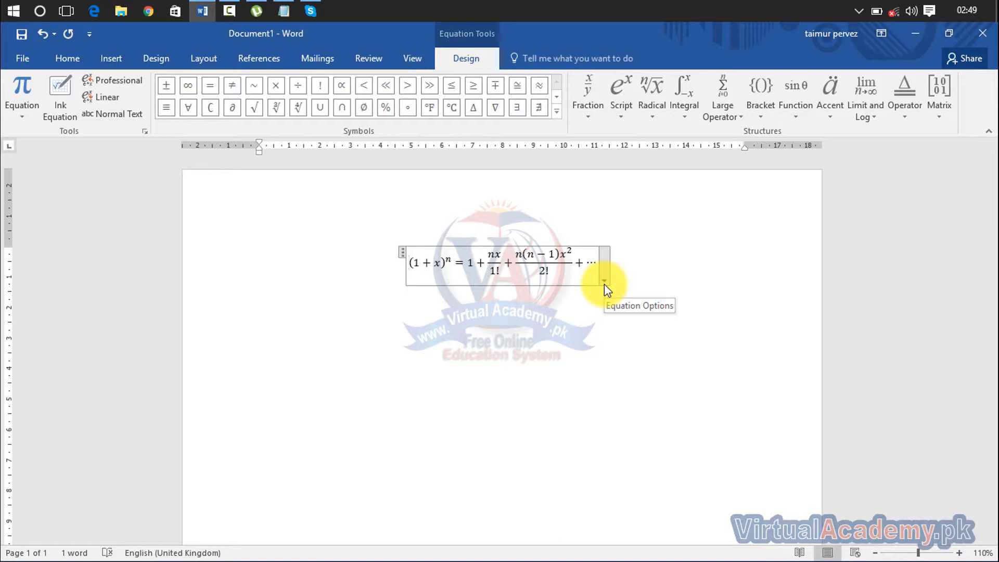
- Insert the built-in Fourier Series formula at the start of the equation
left_click(29, 107)
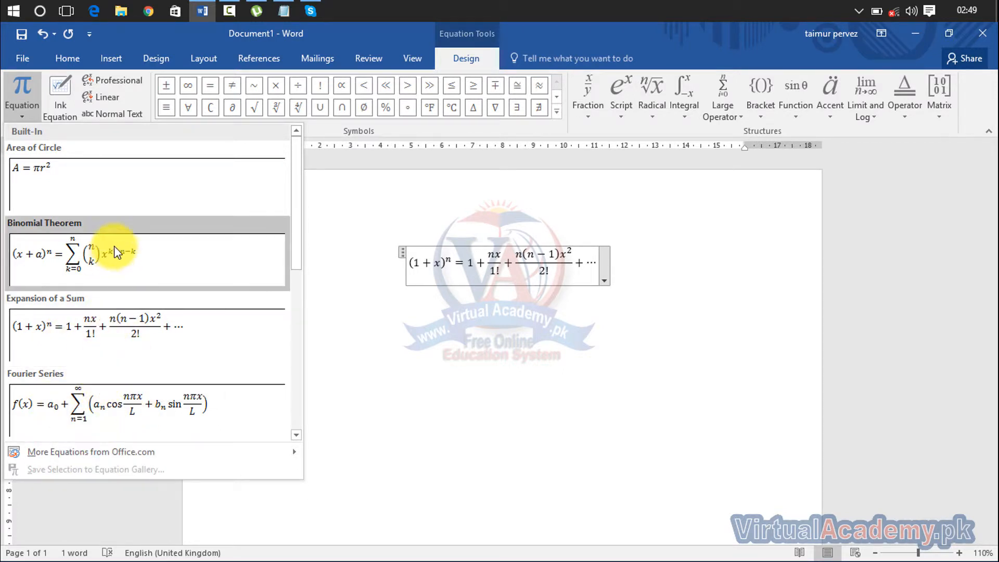
left_click(85, 429)
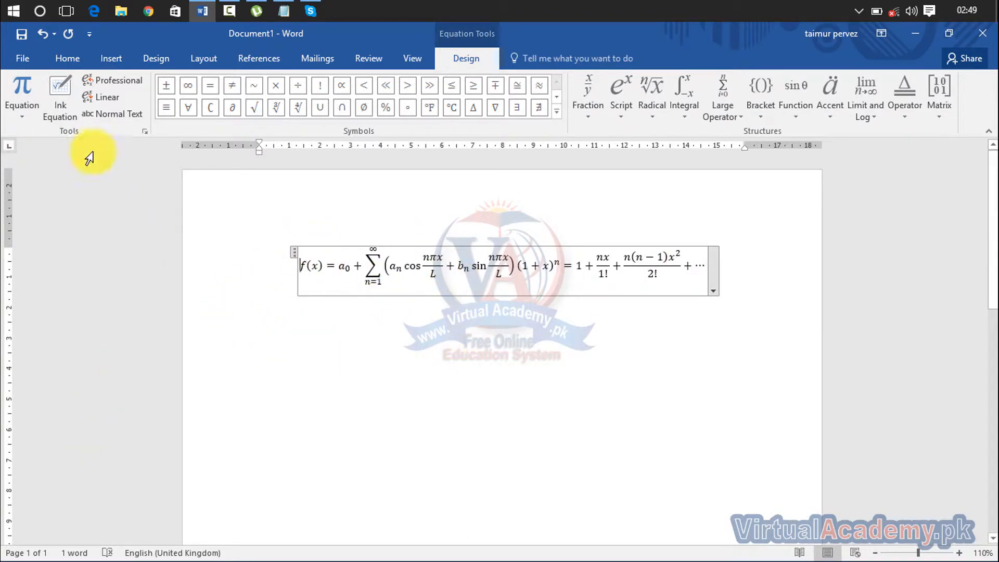
left_click(67, 92)
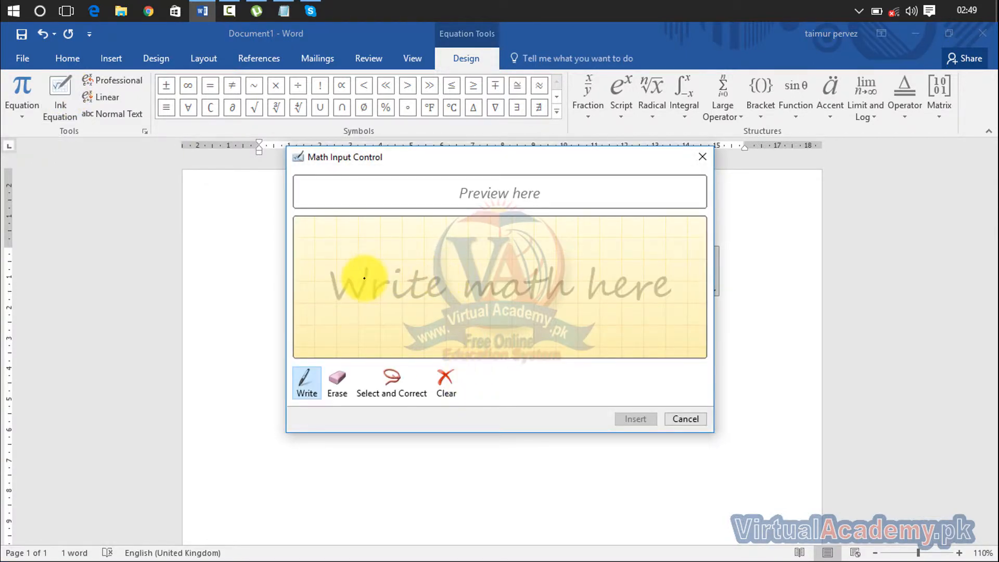
mouse_move(345, 257)
left_mouse_down()
mouse_move(330, 321)
mouse_move(383, 306)
mouse_move(435, 320)
mouse_move(473, 351)
left_mouse_up()
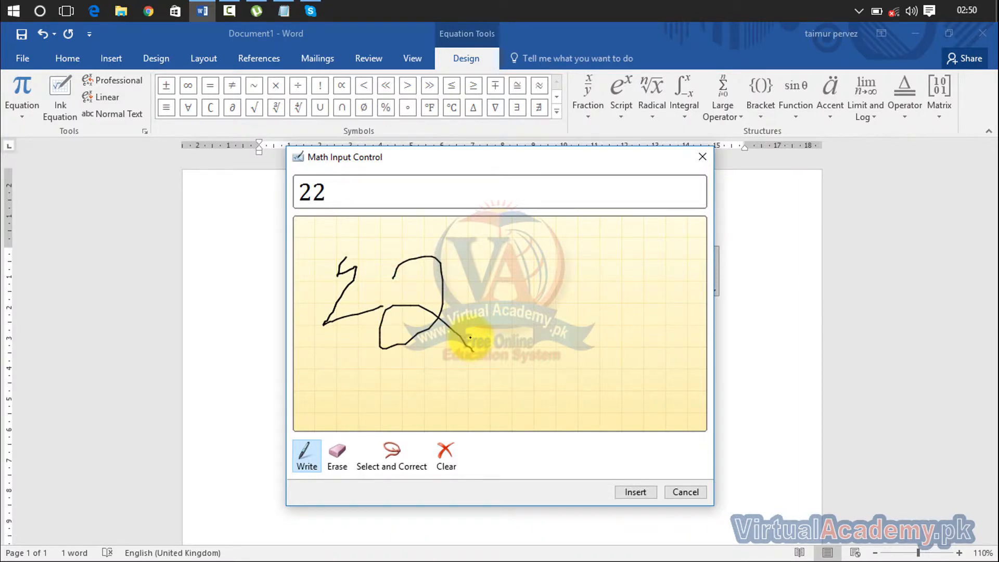
mouse_move(494, 251)
left_mouse_down()
mouse_move(532, 243)
mouse_move(561, 393)
left_mouse_up()
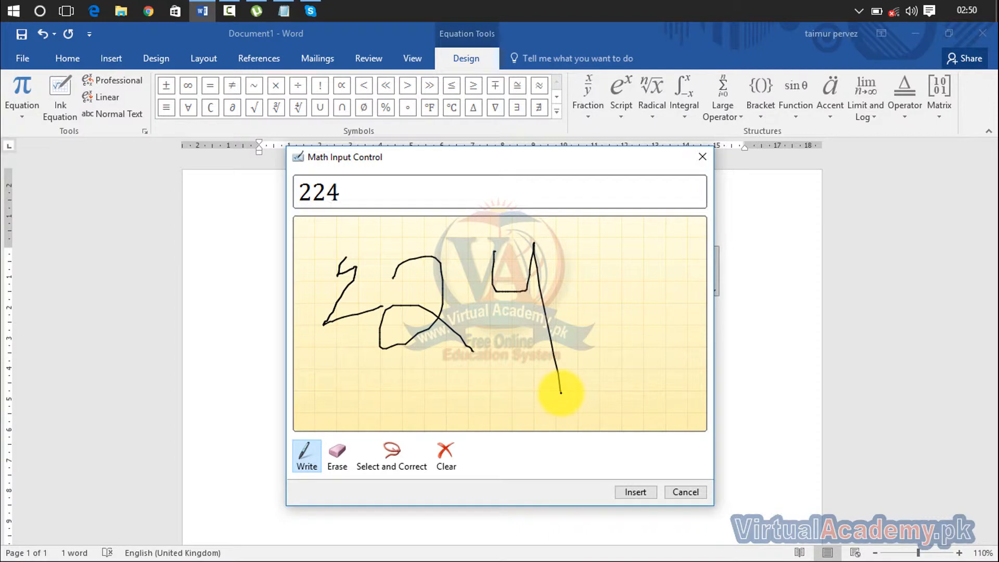
left_click(343, 459)
mouse_move(569, 229)
left_mouse_down()
mouse_move(364, 380)
mouse_move(434, 301)
left_mouse_up()
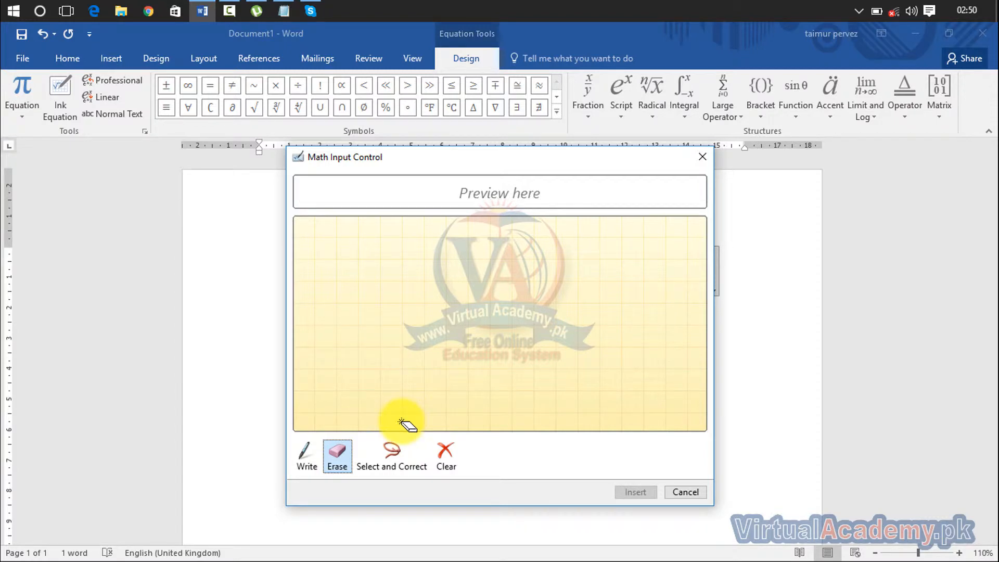
left_click(306, 458)
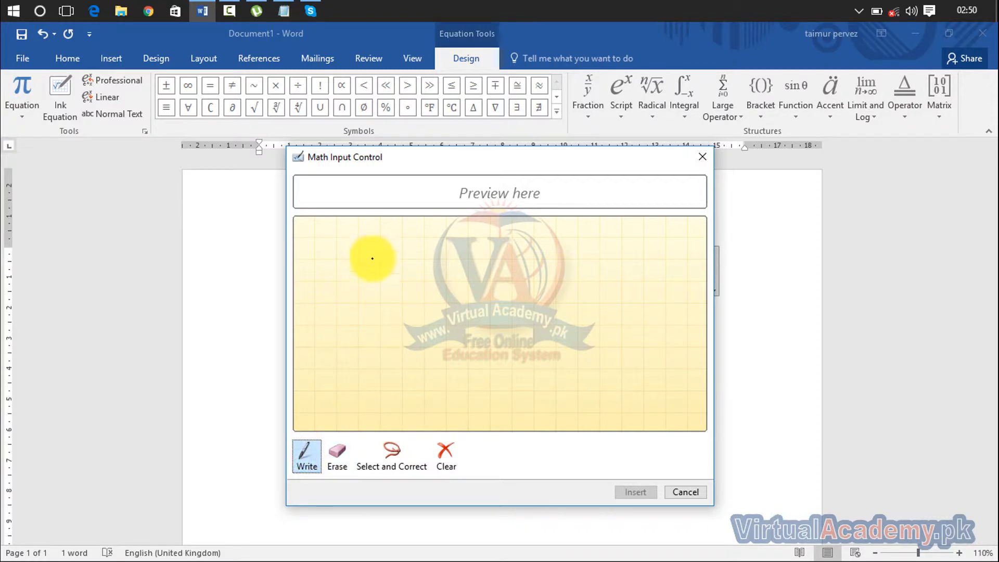
left_click_drag(370, 259, 362, 326)
left_click_drag(371, 258, 397, 321)
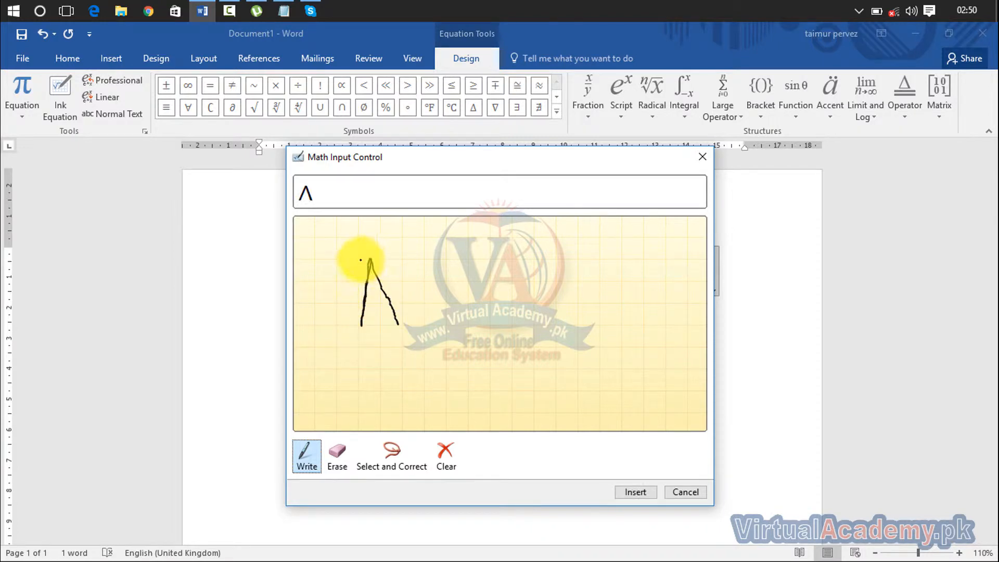
left_click_drag(360, 259, 381, 256)
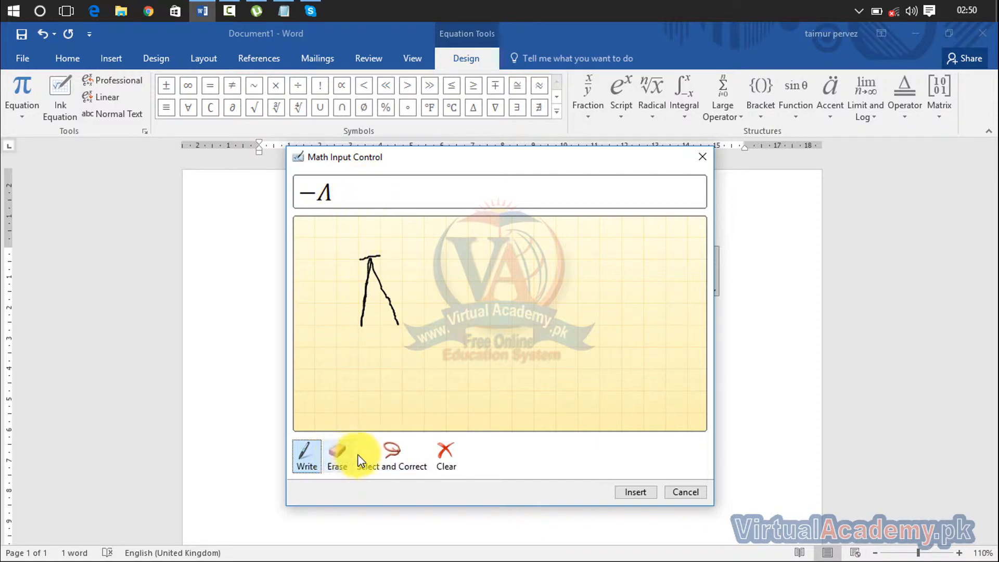
left_click(400, 462)
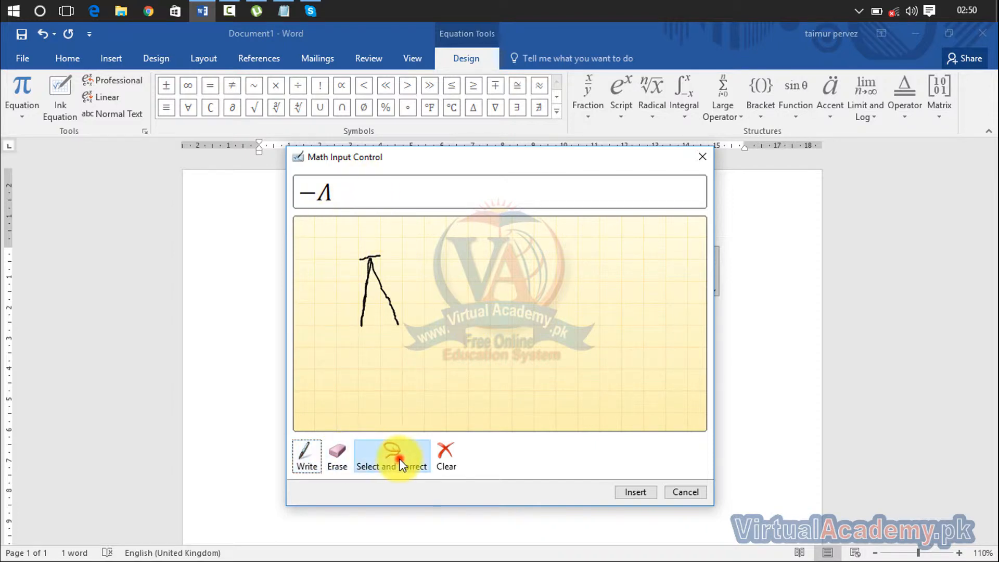
left_click(372, 258)
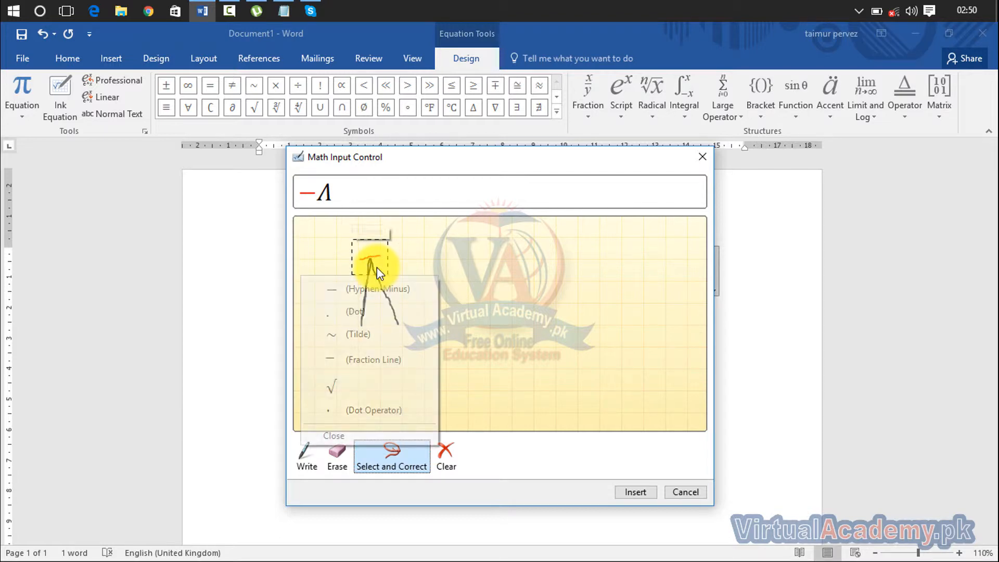
left_click(385, 333)
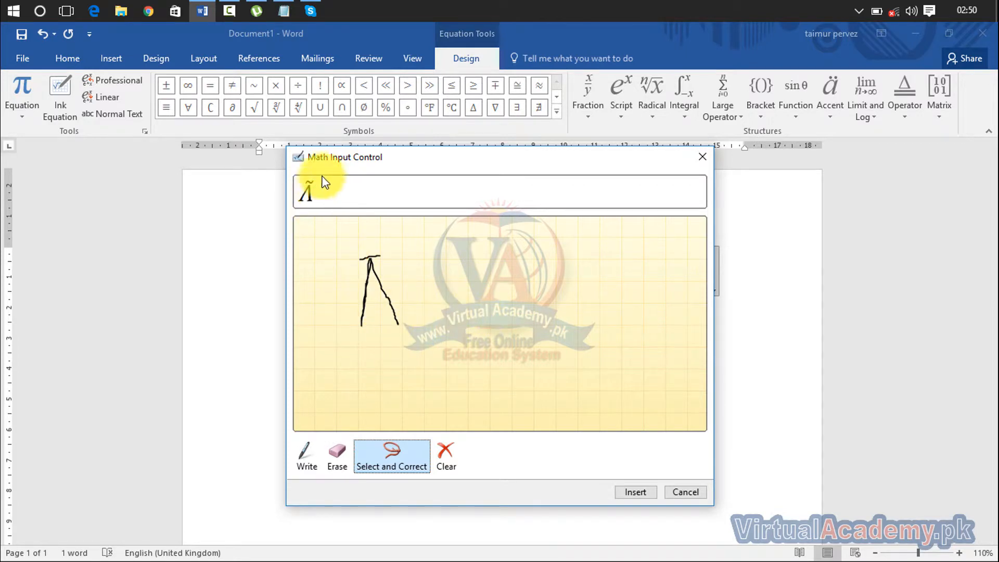
left_click(447, 461)
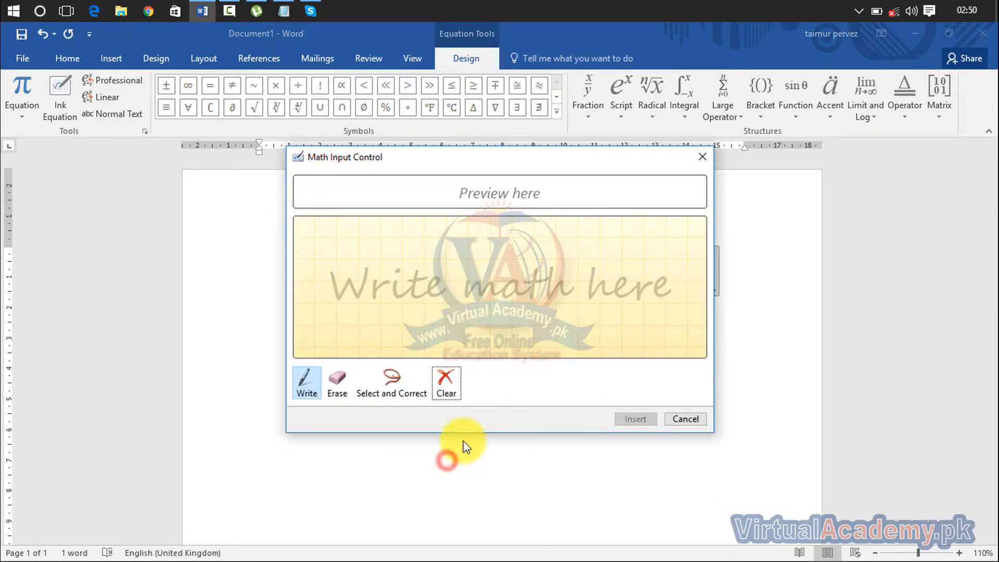
left_click(688, 421)
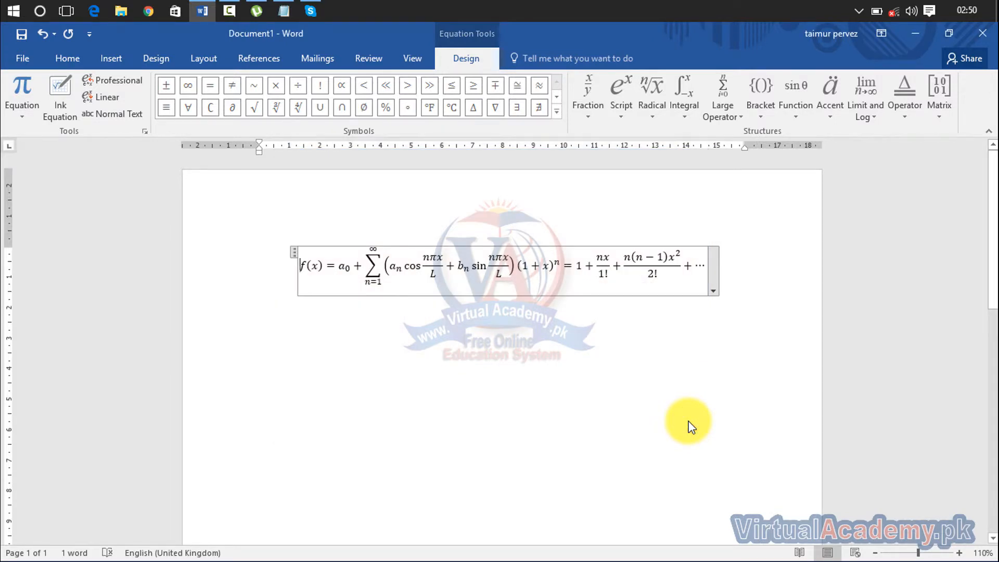
left_click(128, 114)
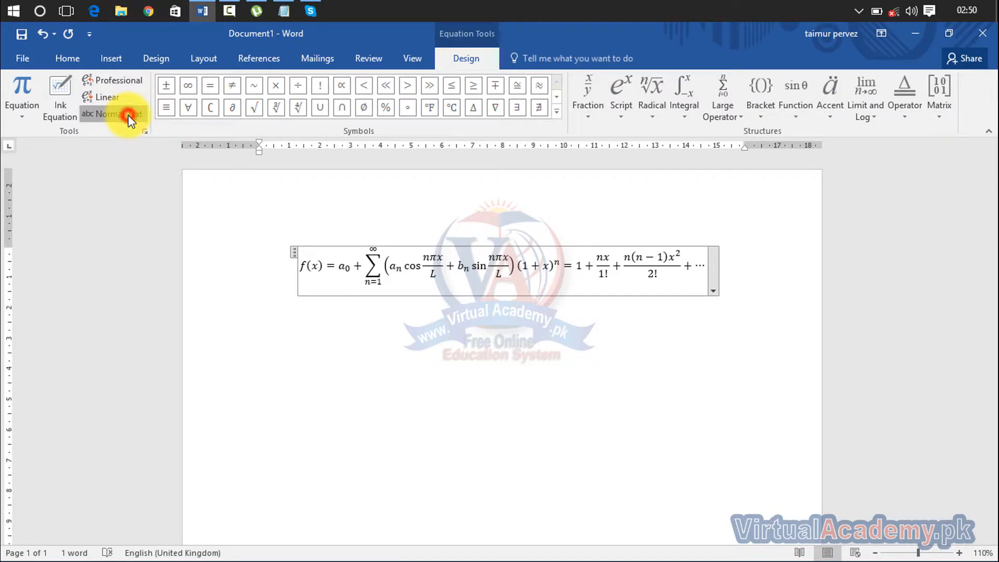
left_click(130, 80)
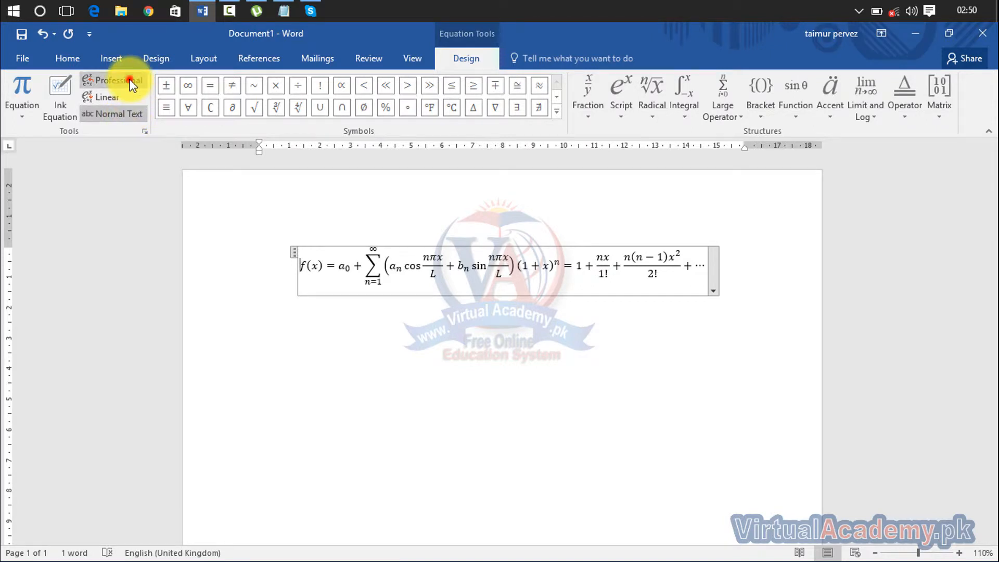
left_click(108, 101)
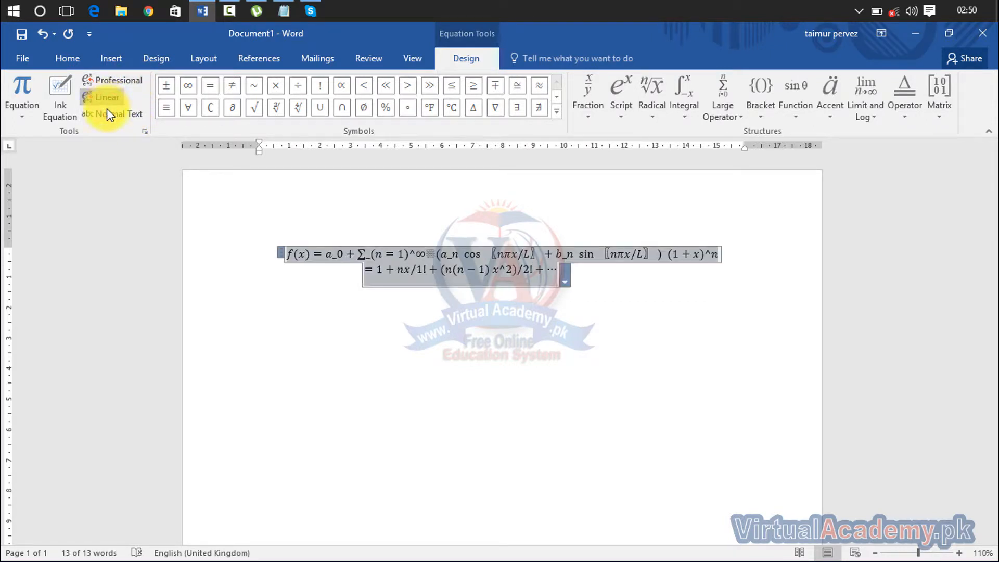
left_click(107, 112)
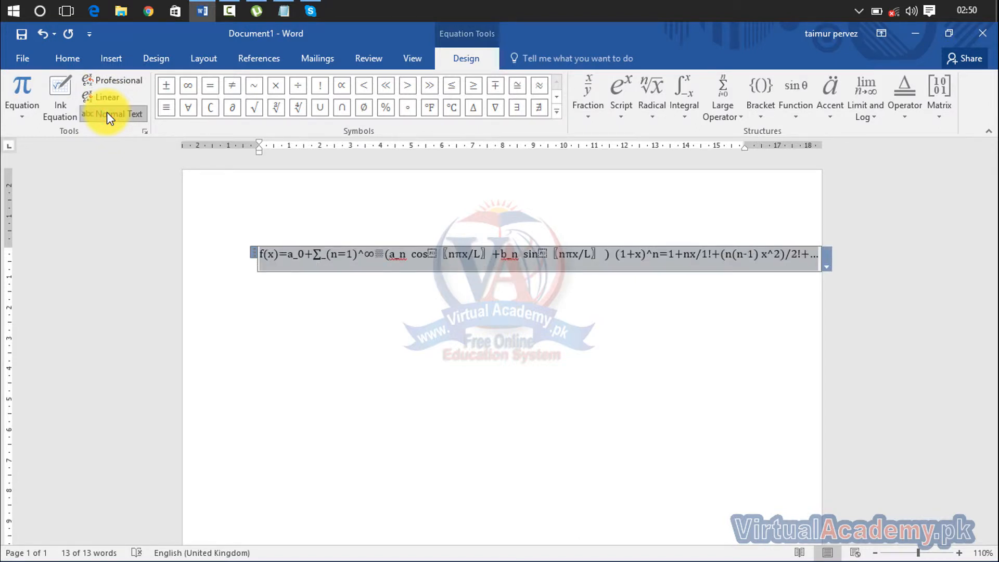
left_click(112, 82)
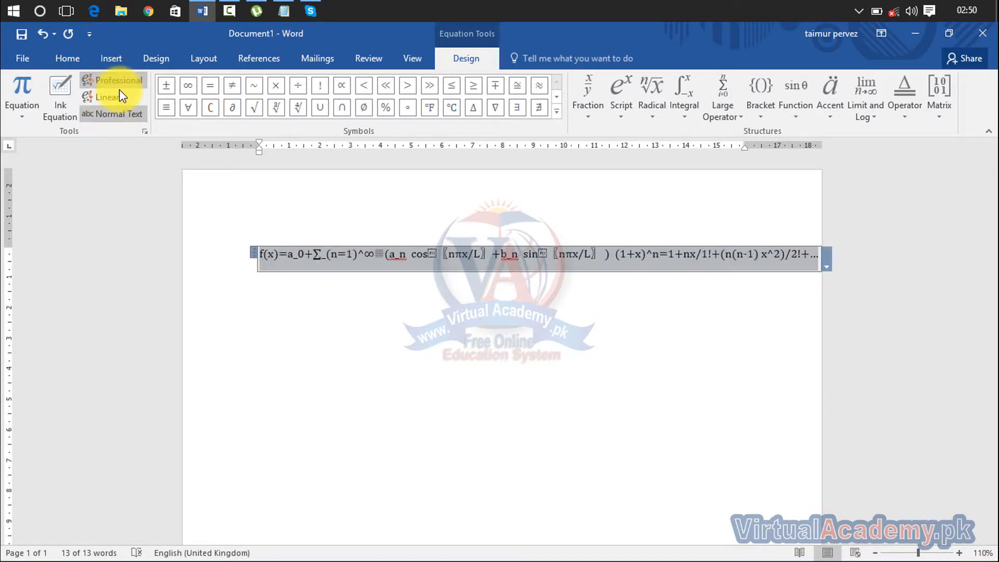
left_click(125, 111)
left_click(128, 80)
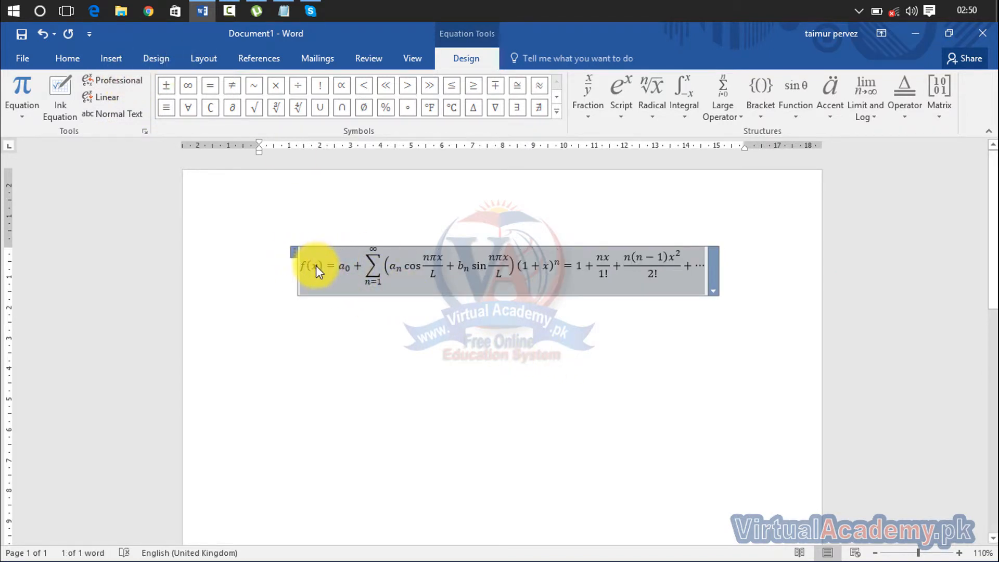
left_click(373, 248)
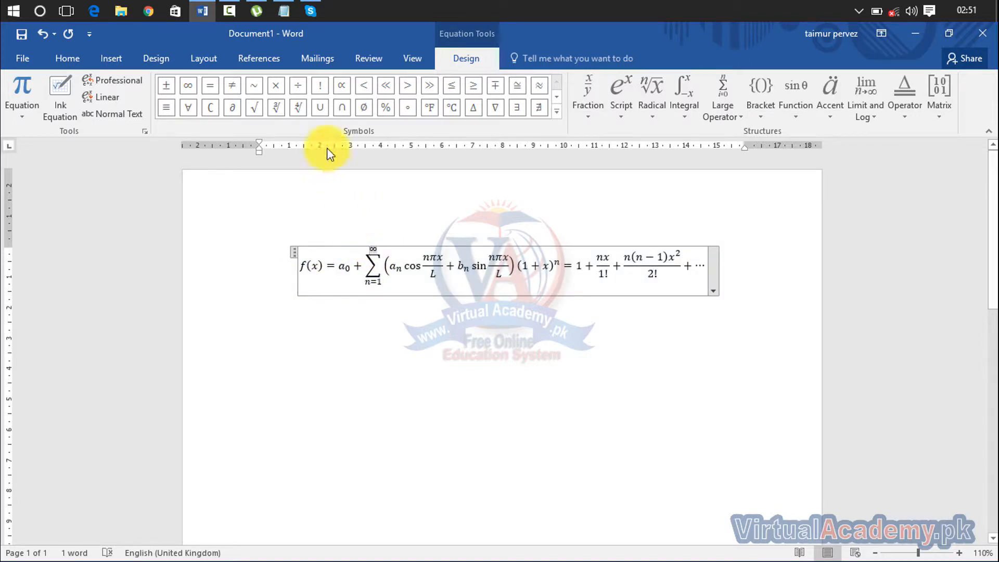
- Add the Ø and % symbols before ∞ in the sum's upper limit
left_click(363, 108)
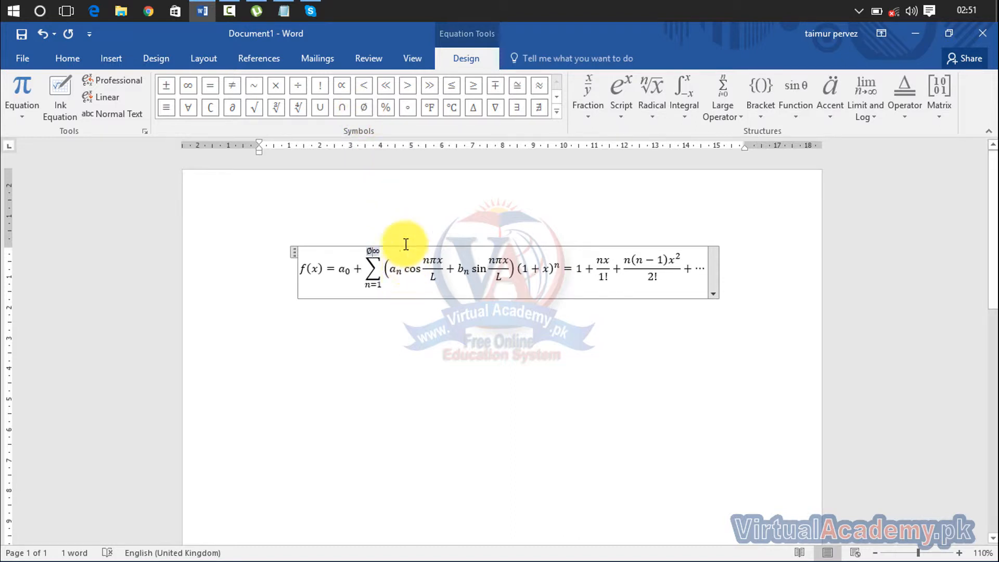
left_click(388, 105)
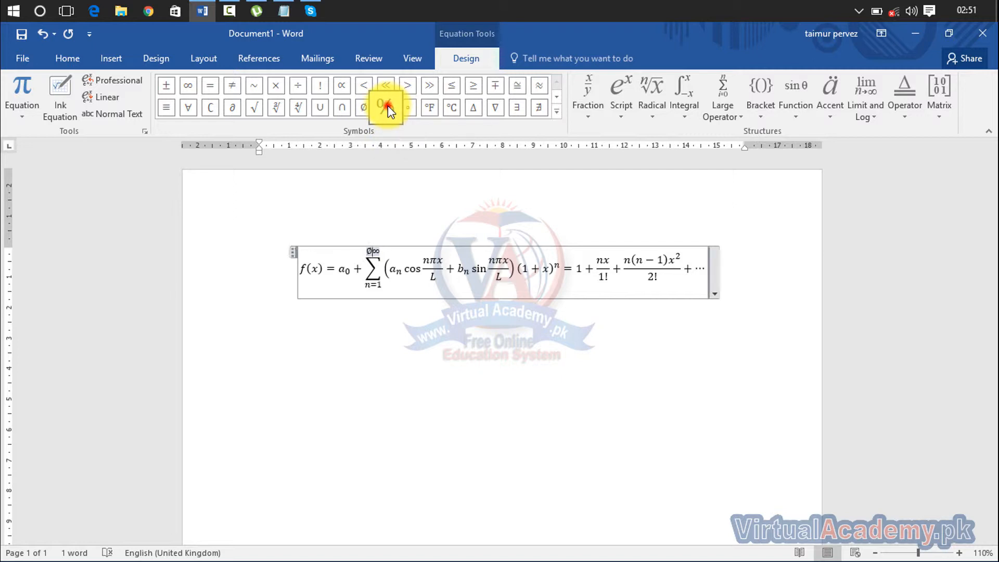
left_click(397, 266)
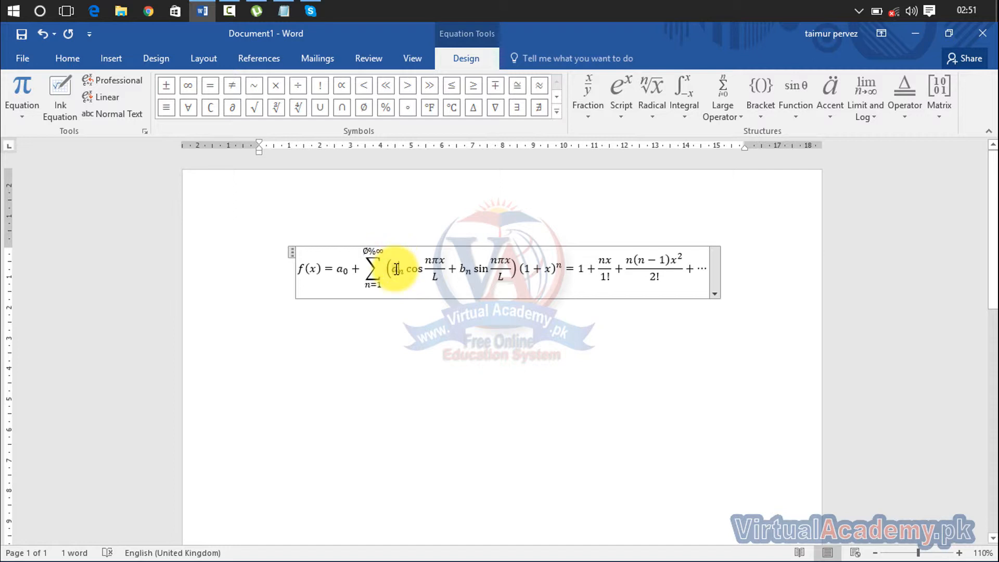
left_click(395, 266)
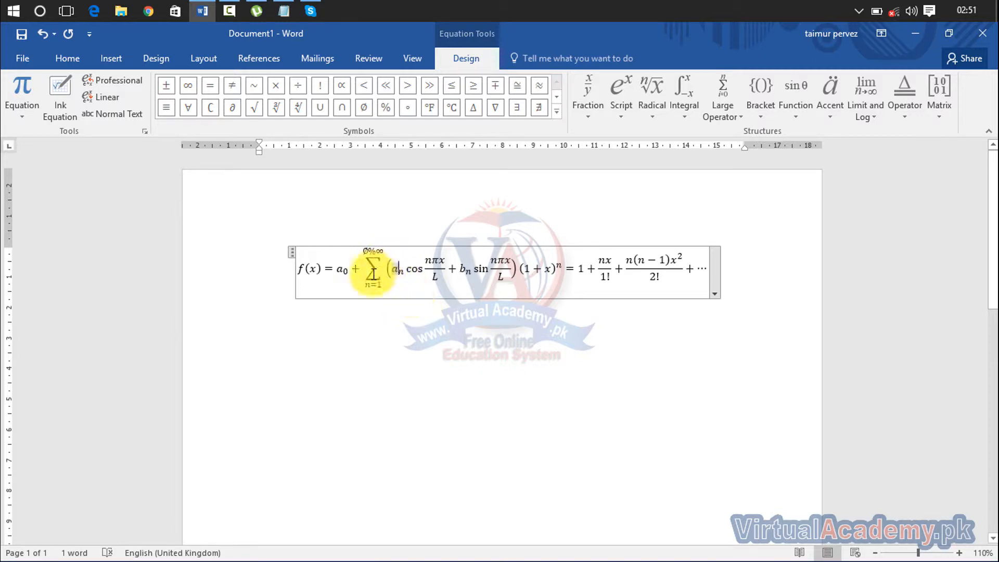
- Edit the start of (1 + x) to read 2 followed by a greater-than sign
left_click(528, 269)
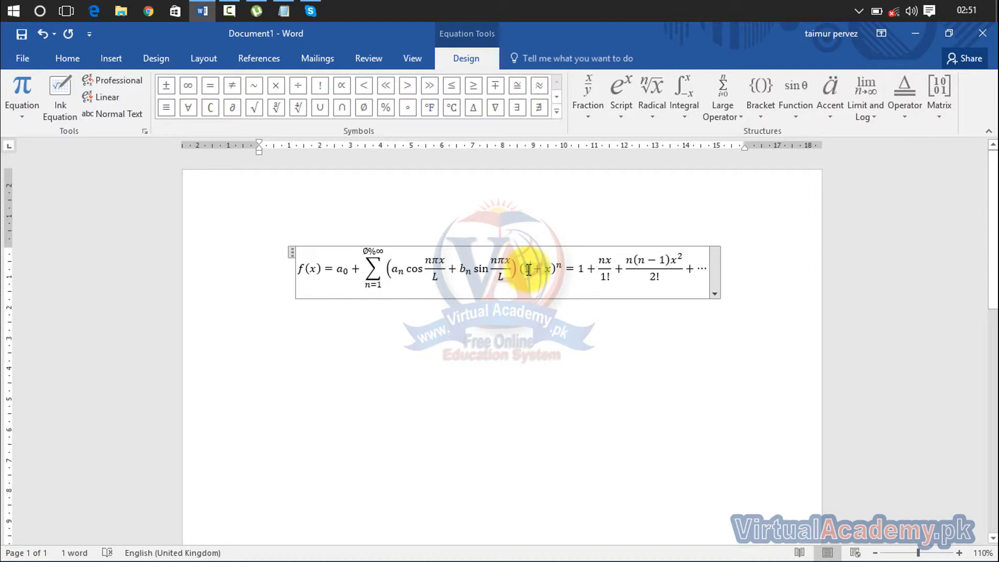
key("BackSpace")
type("1")
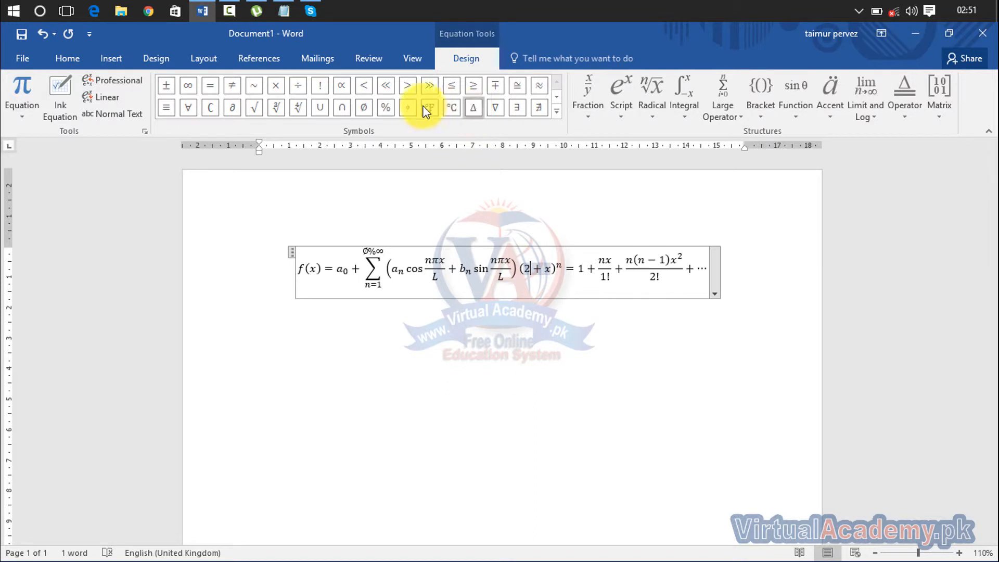
left_click(404, 88)
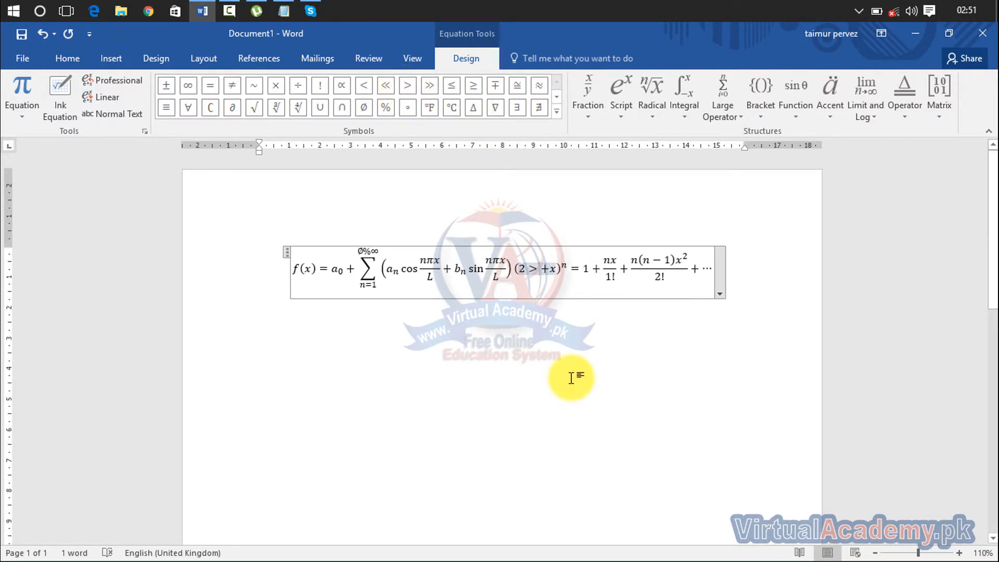
- Insert a skewed fraction 1/4 after the greater-than sign
left_click(593, 117)
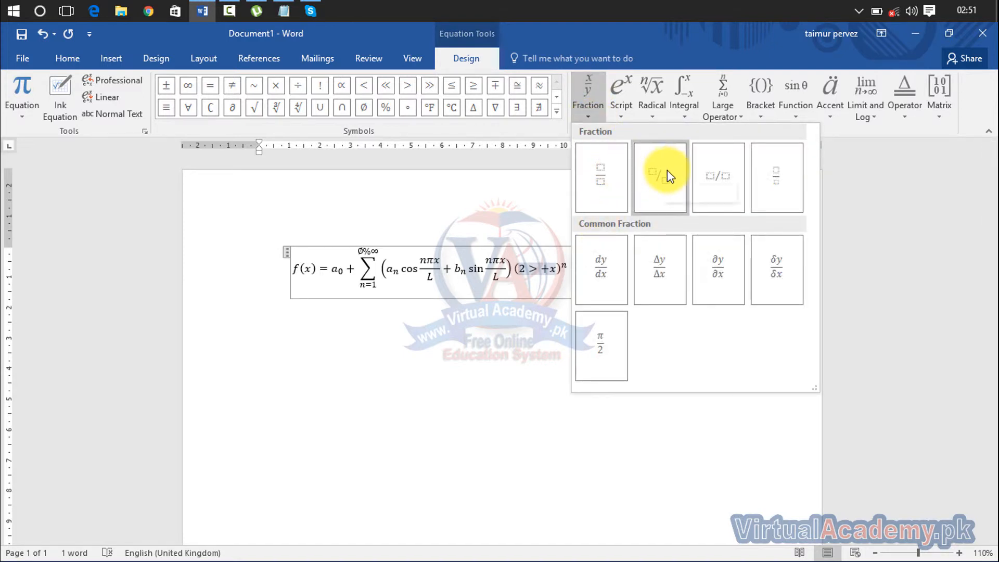
left_click(668, 172)
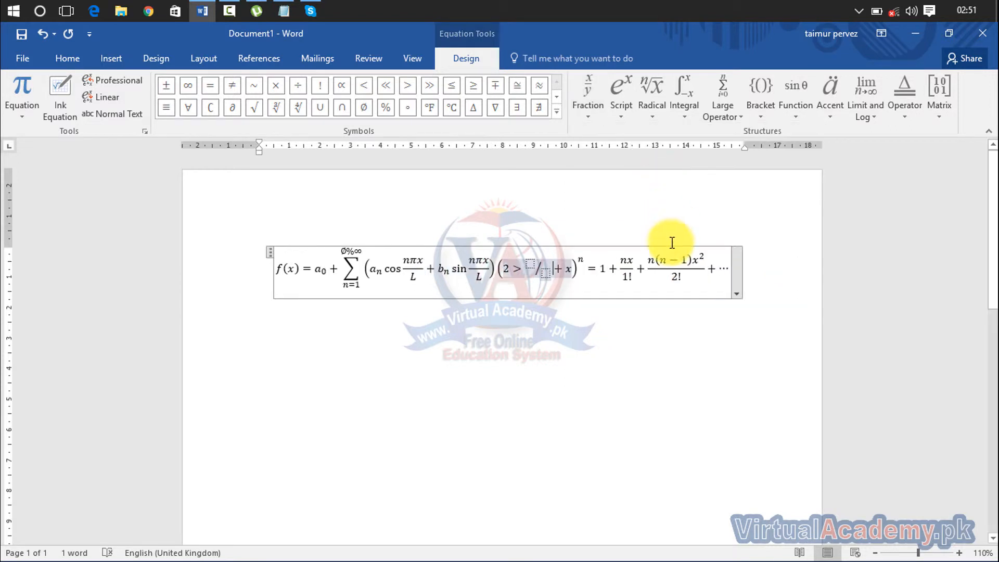
left_click(530, 265)
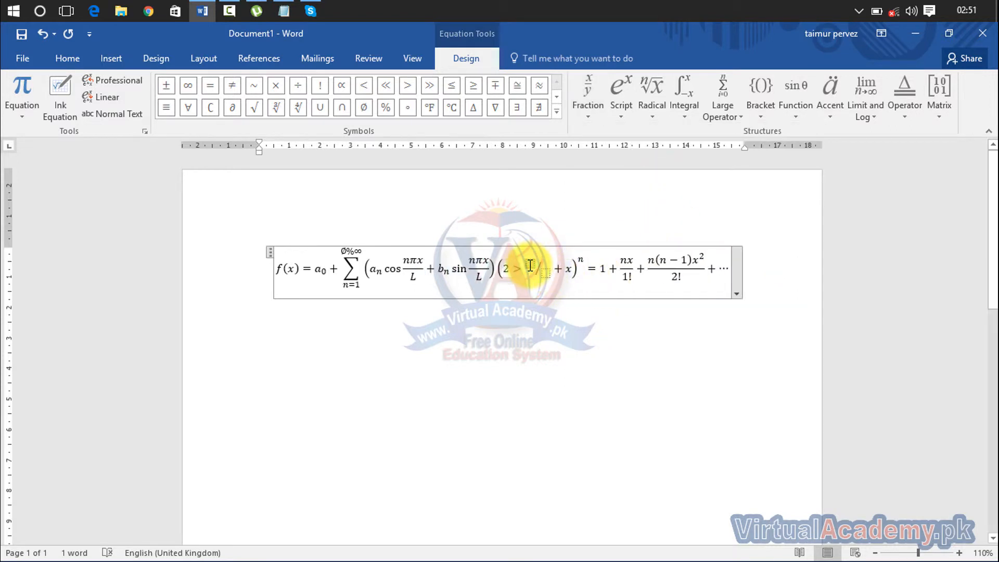
type("1")
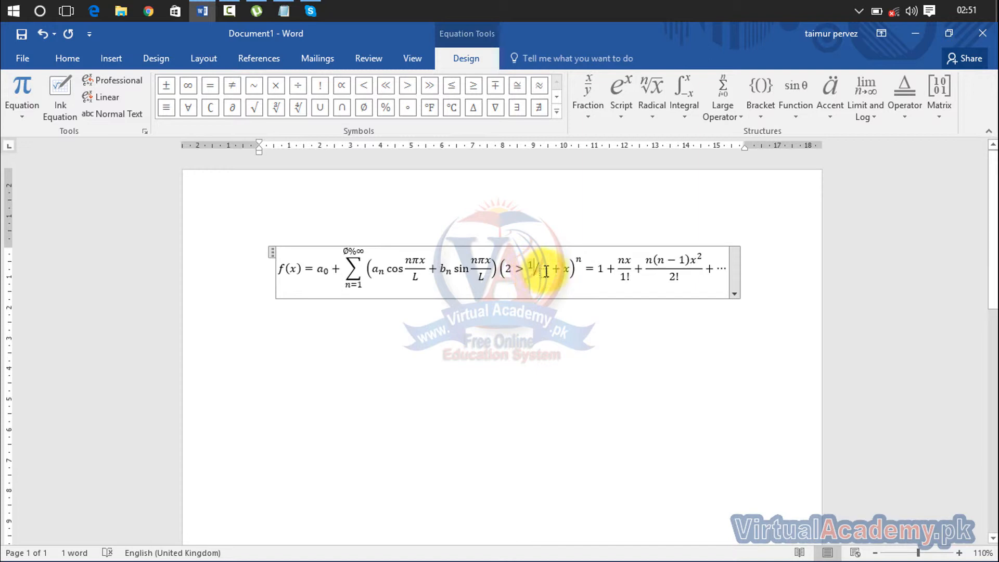
left_click(545, 272)
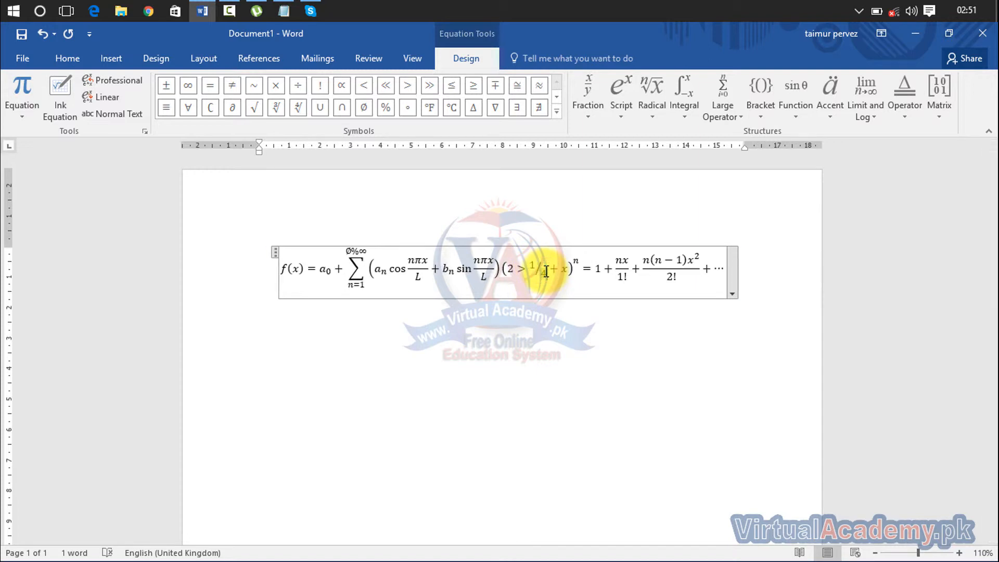
type("4")
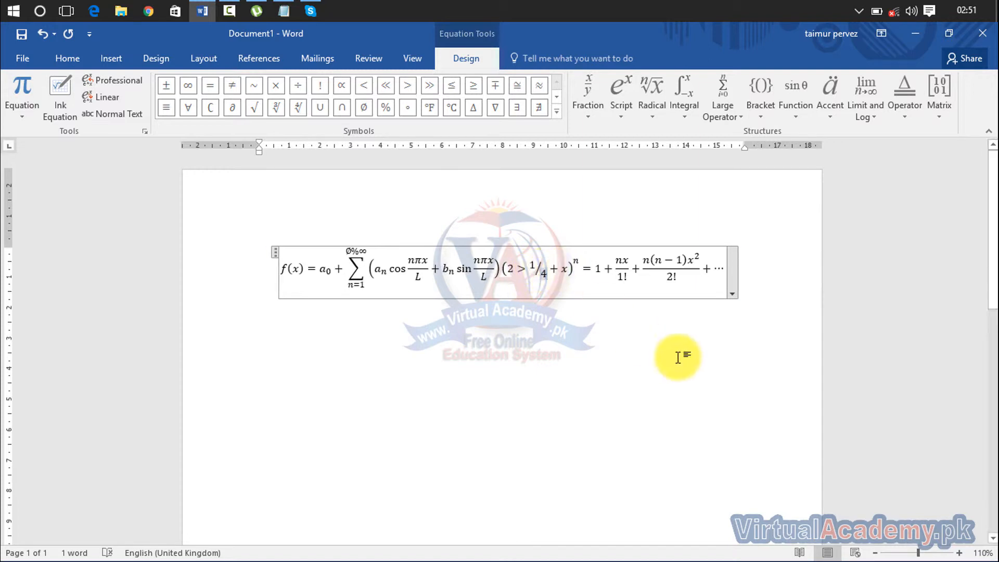
- Add a triple integral containing 2 after the 1/4 fraction
left_click(628, 115)
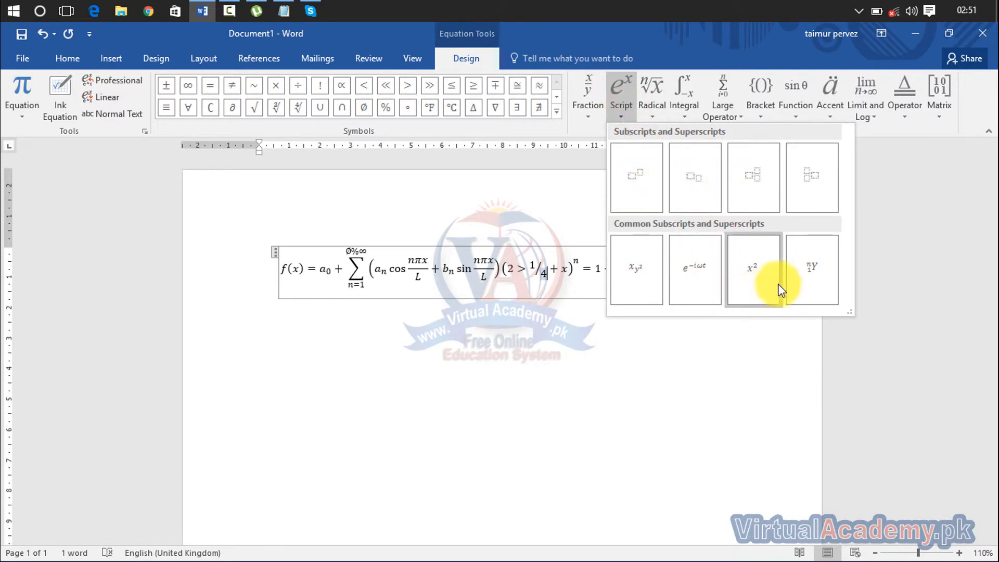
left_click(652, 111)
left_click(653, 111)
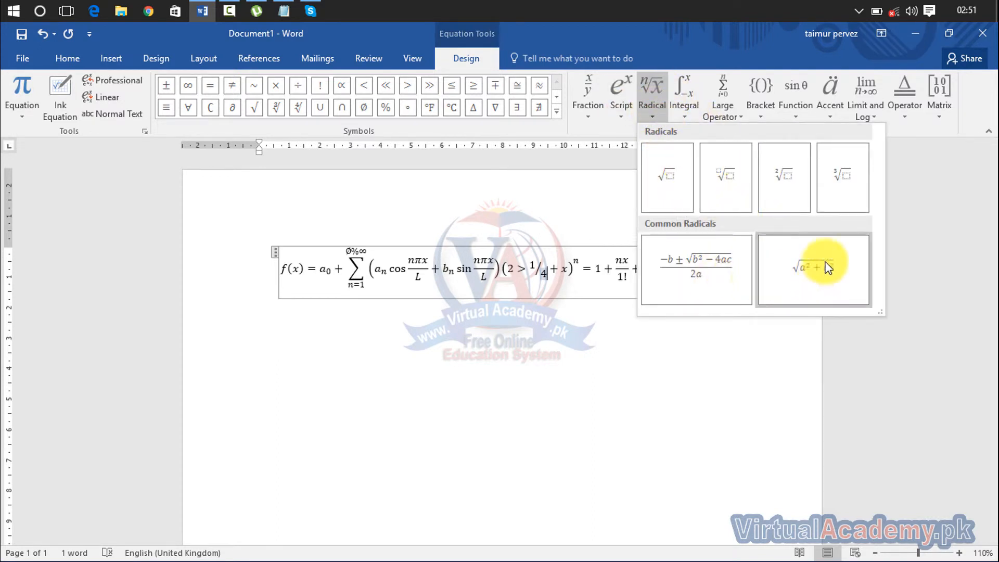
left_click(686, 113)
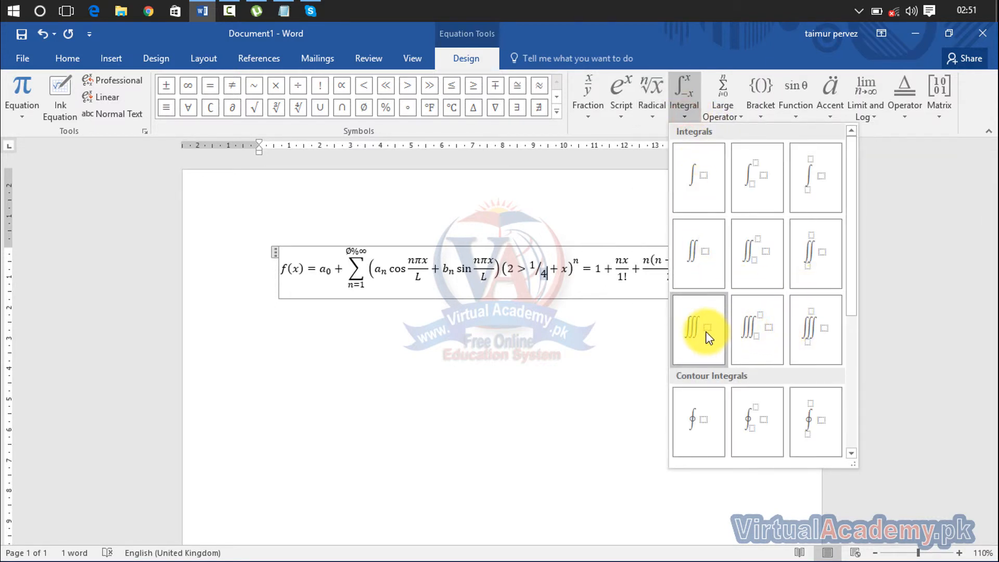
left_click(704, 332)
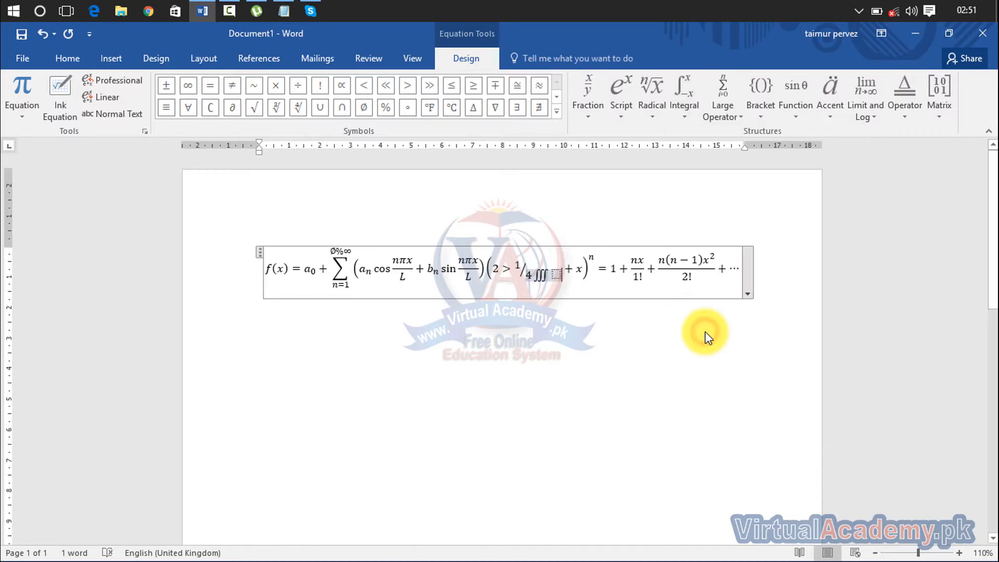
left_click(558, 276)
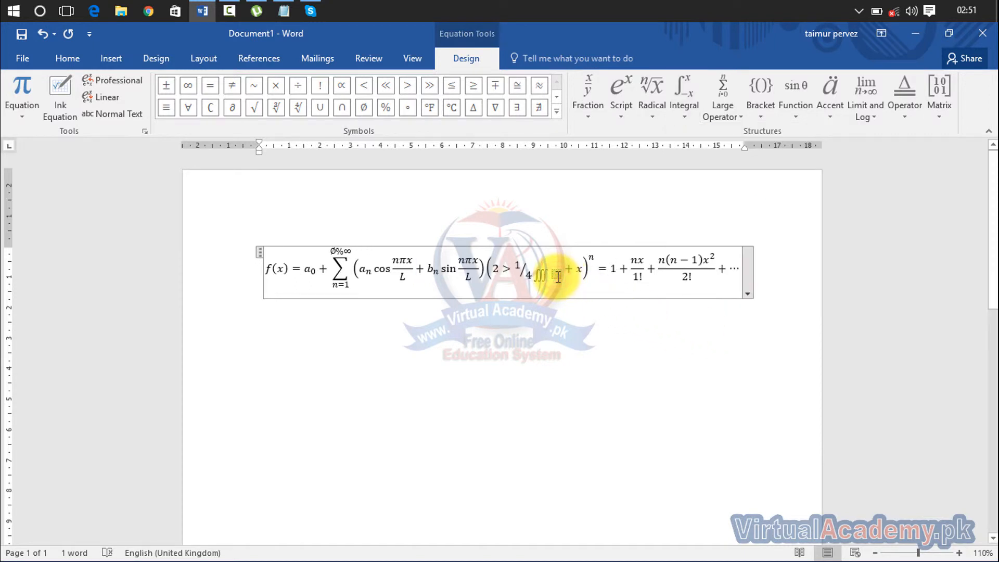
type("2")
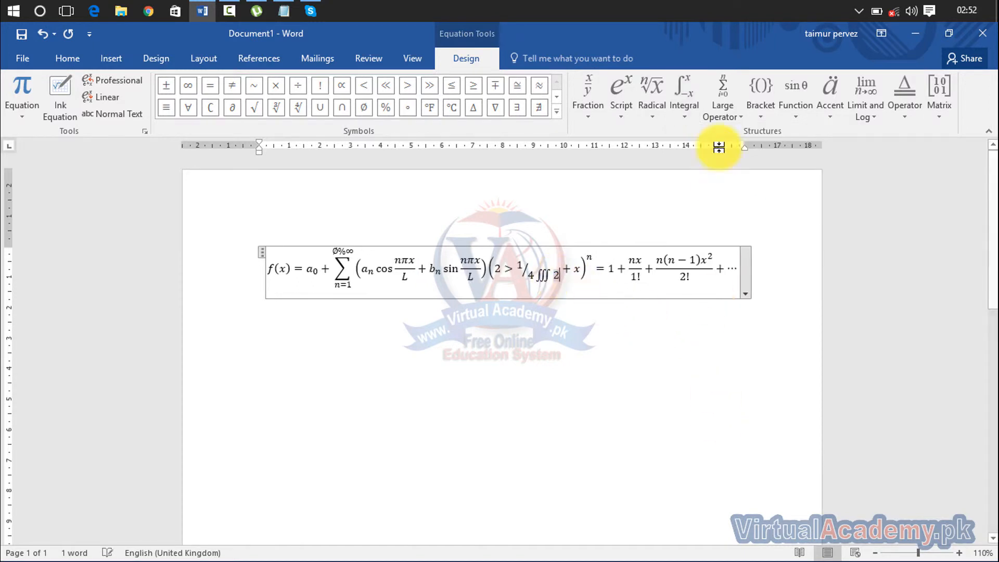
left_click(739, 107)
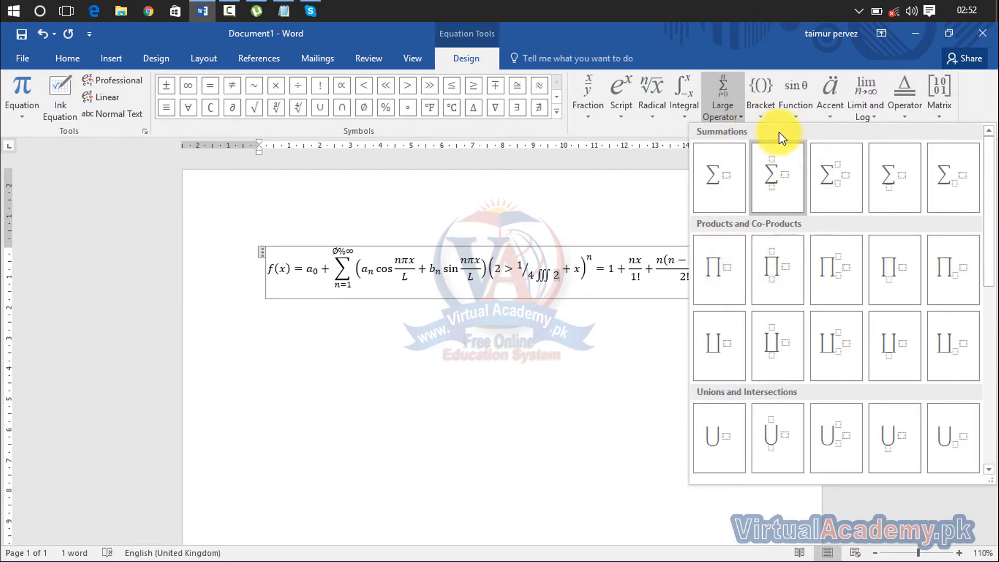
left_click(760, 104)
- Browse the equation layout galleries and insert an empty 3×3 matrix after the triple integral
left_click(795, 107)
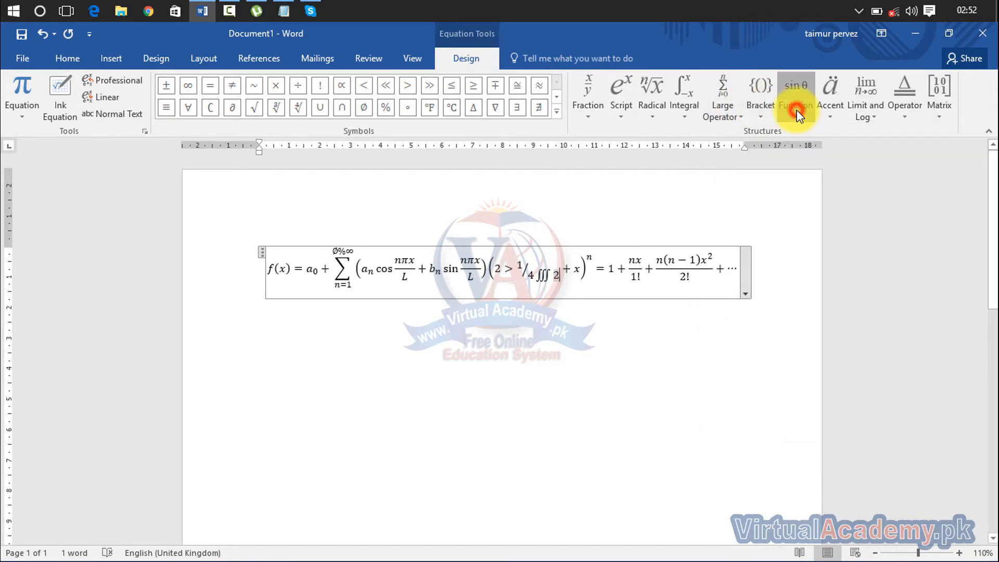
left_click(830, 112)
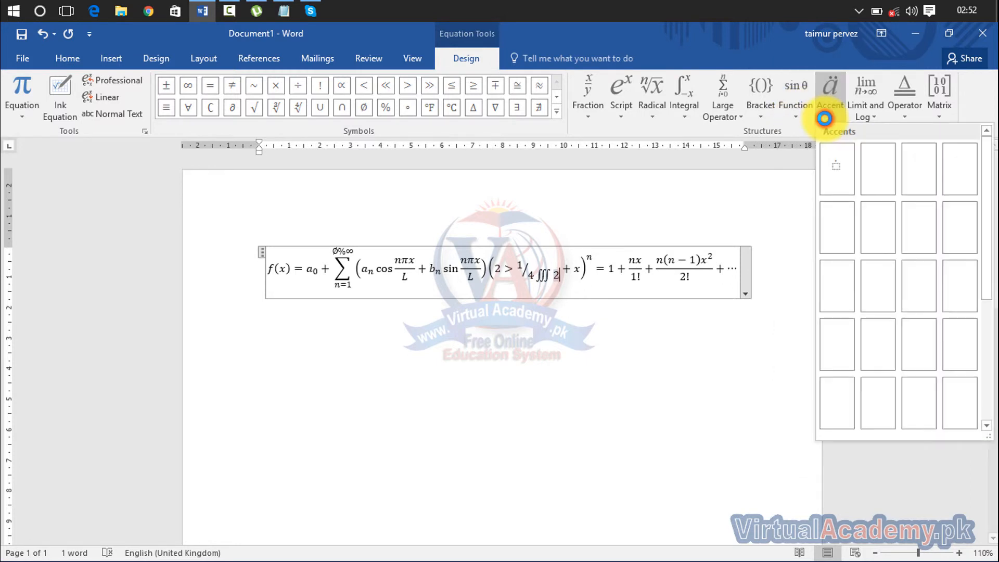
left_click(870, 117)
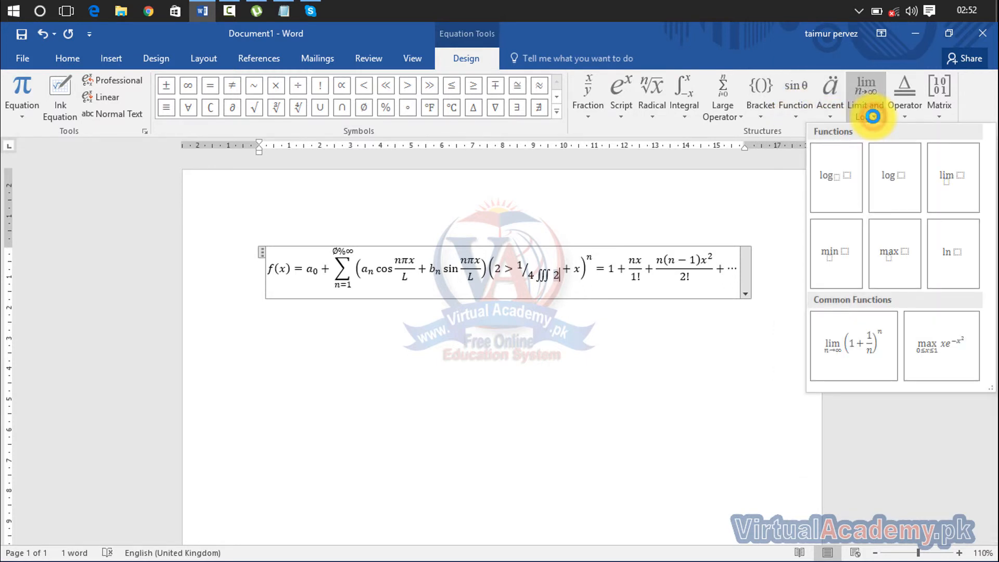
left_click(906, 108)
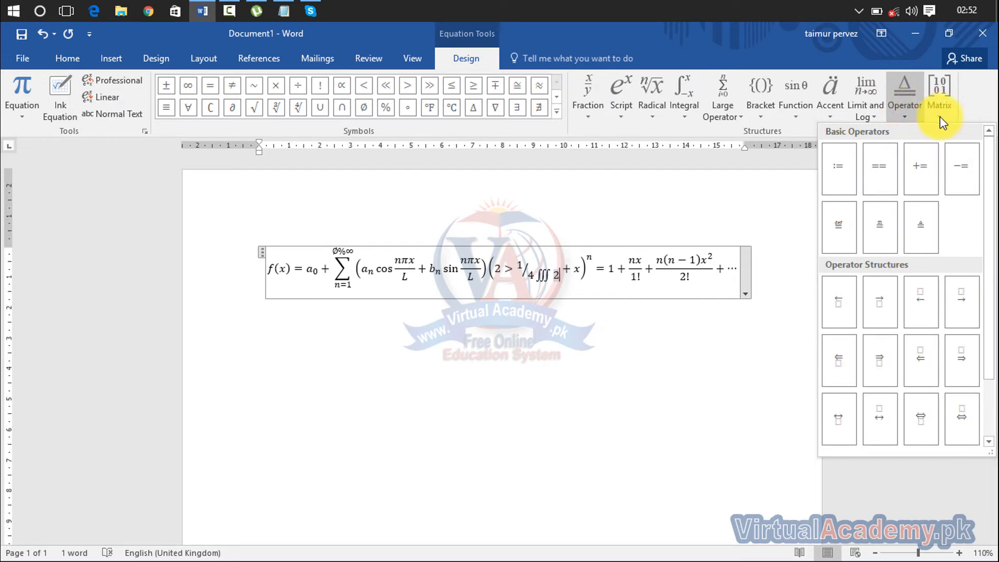
left_click(940, 115)
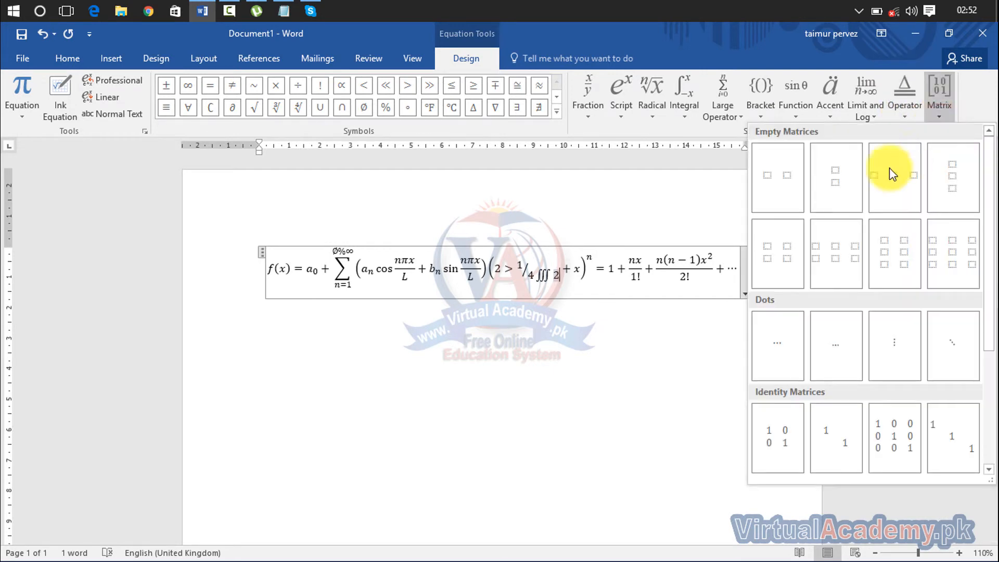
left_click(900, 261)
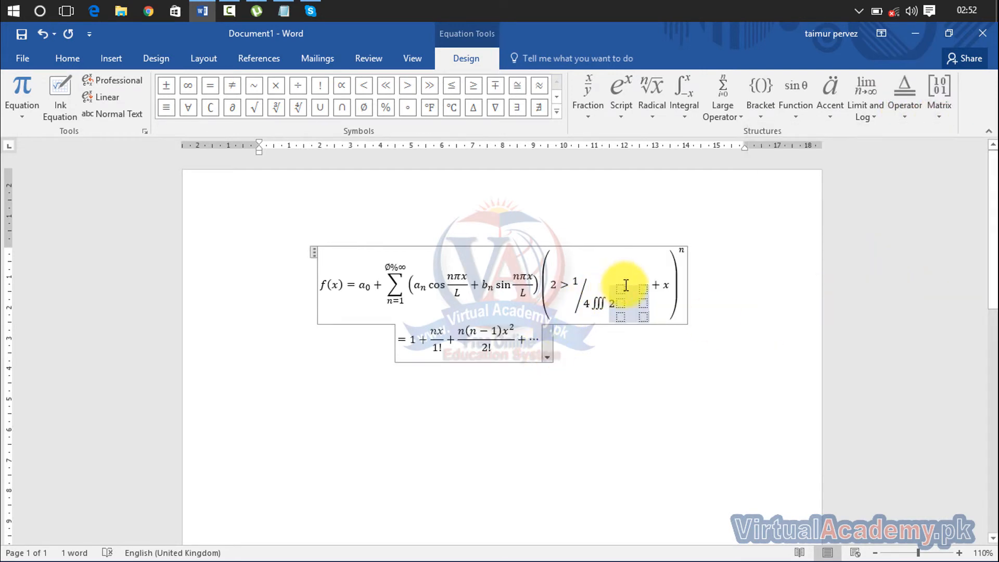
- Move the cursor out of the new matrix and select the whole equation with Ctrl+A
left_click(643, 303)
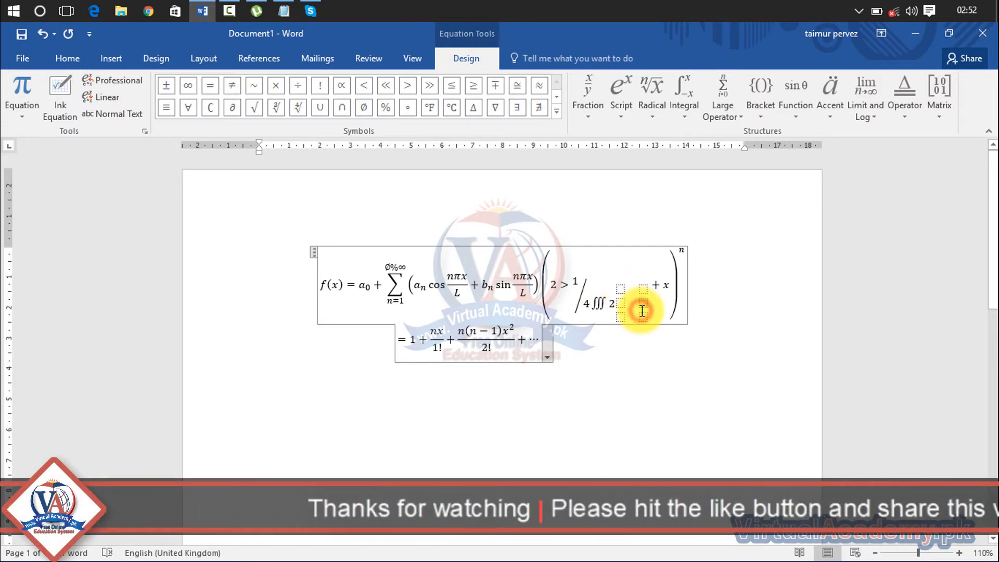
left_click(564, 246)
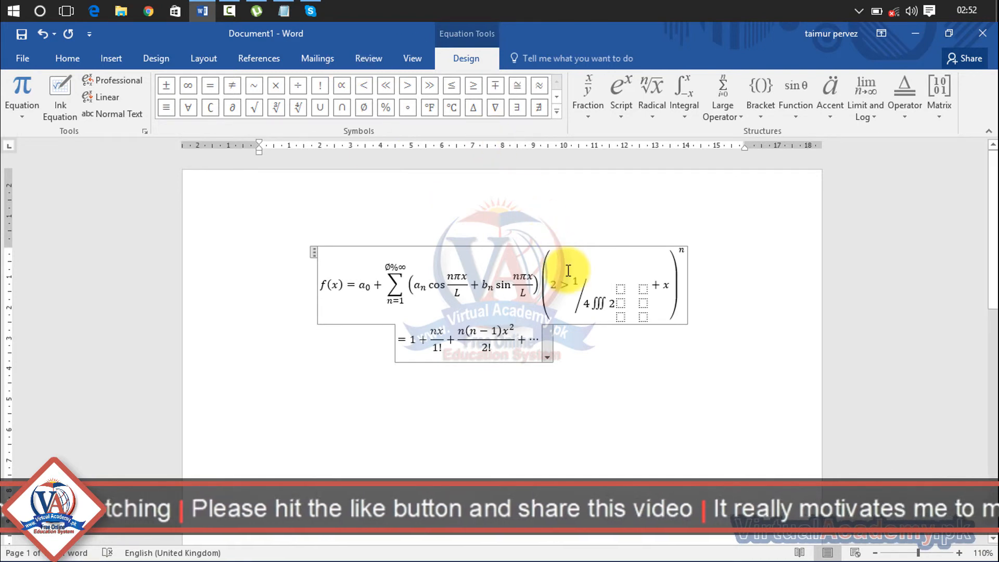
left_click(373, 408)
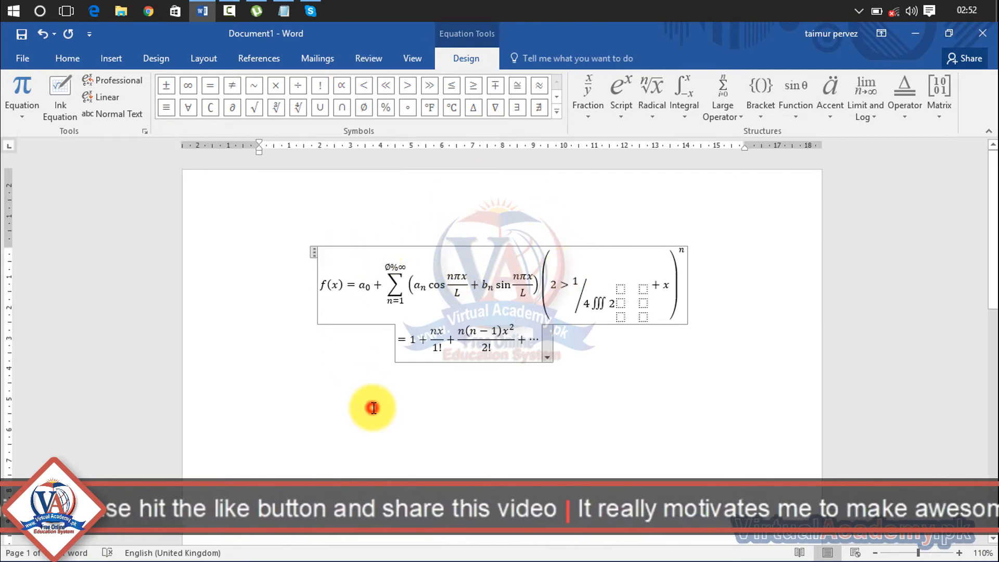
key("ctrl+a")
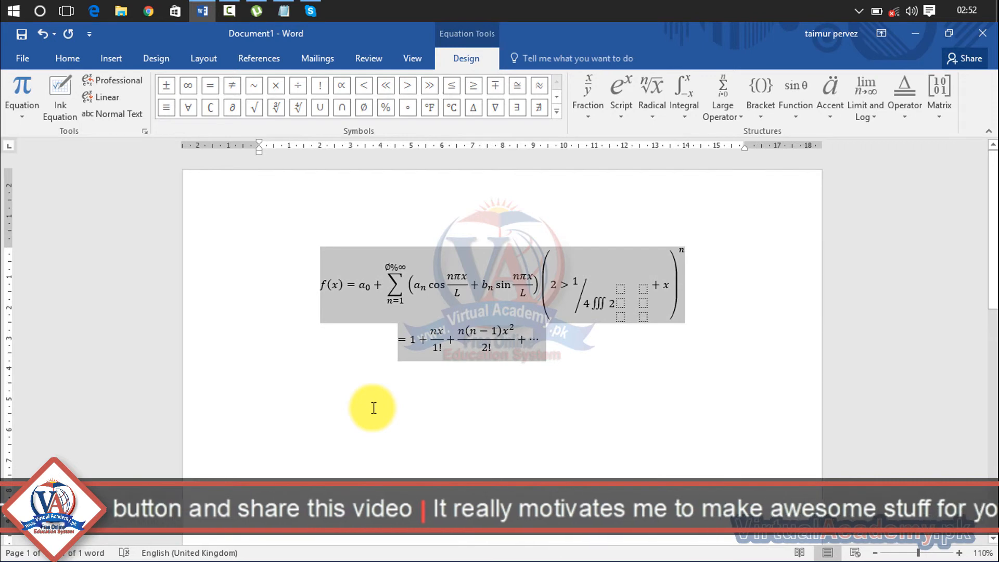
- Delete the equation, then insert the © and Ω symbols from the Symbol gallery
key("Delete")
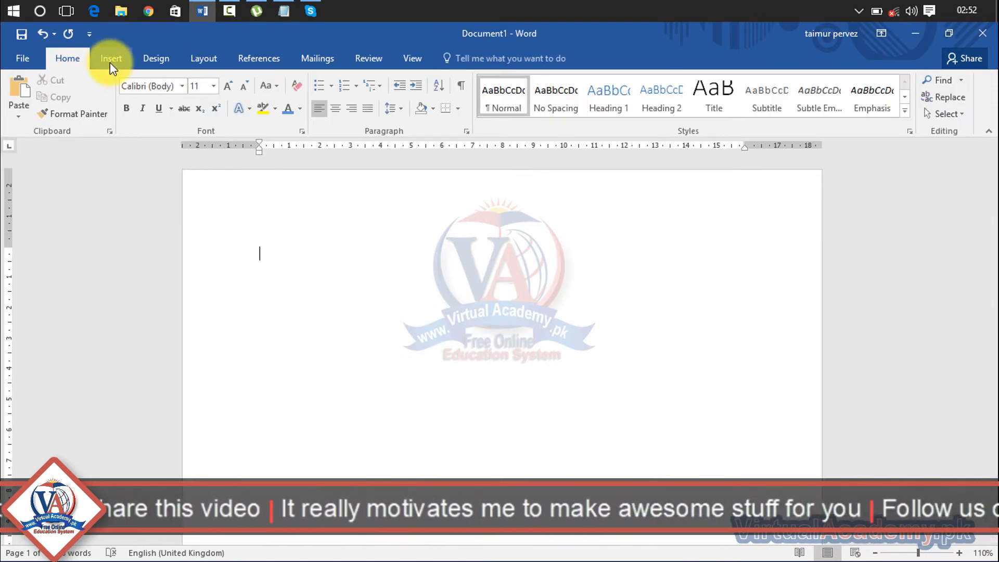
left_click(110, 59)
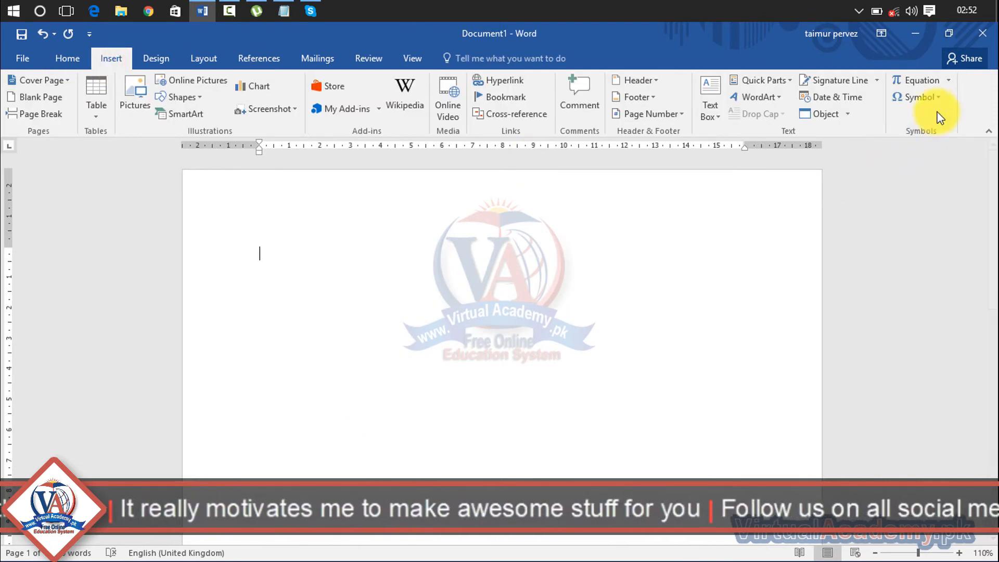
left_click(940, 97)
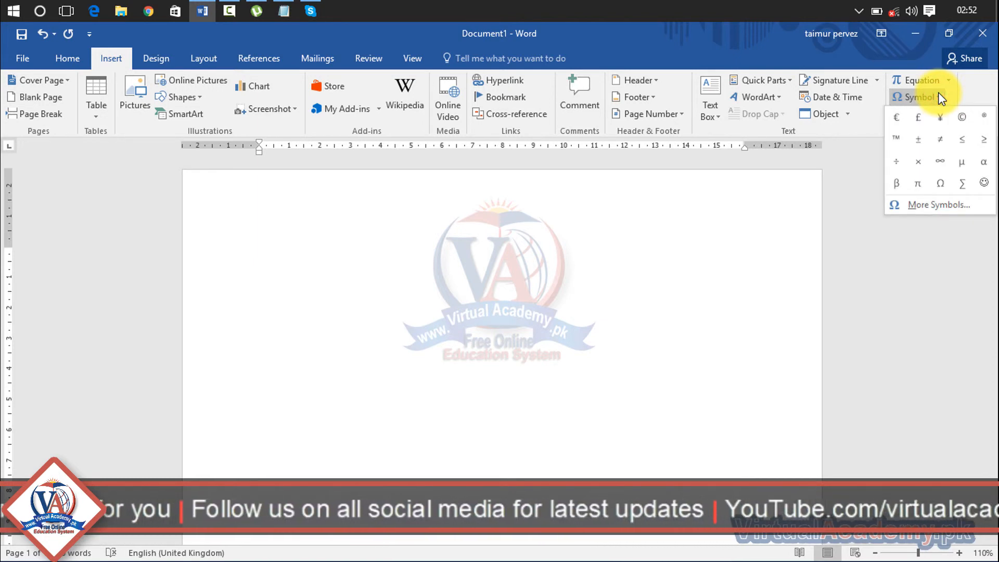
left_click(963, 114)
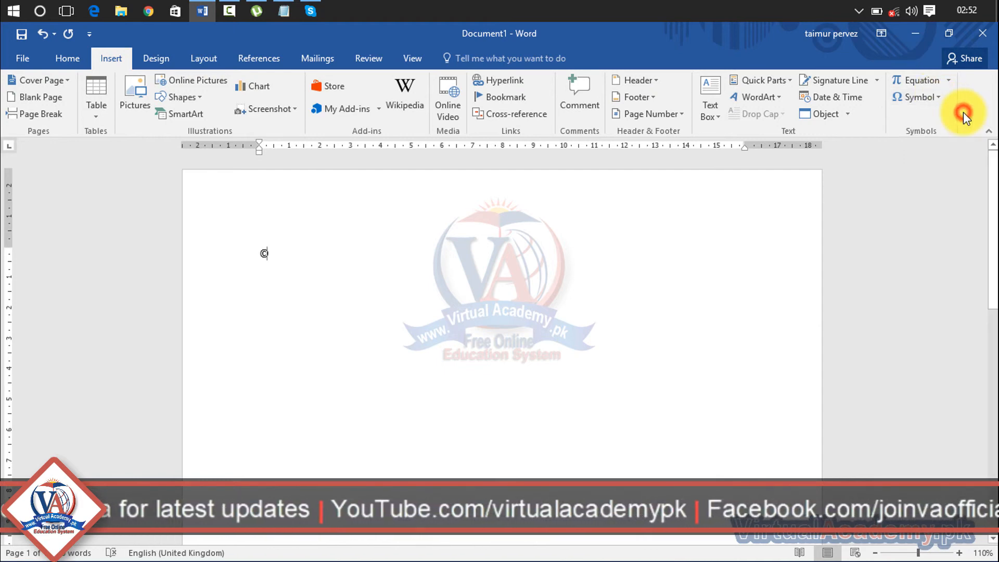
left_click(935, 99)
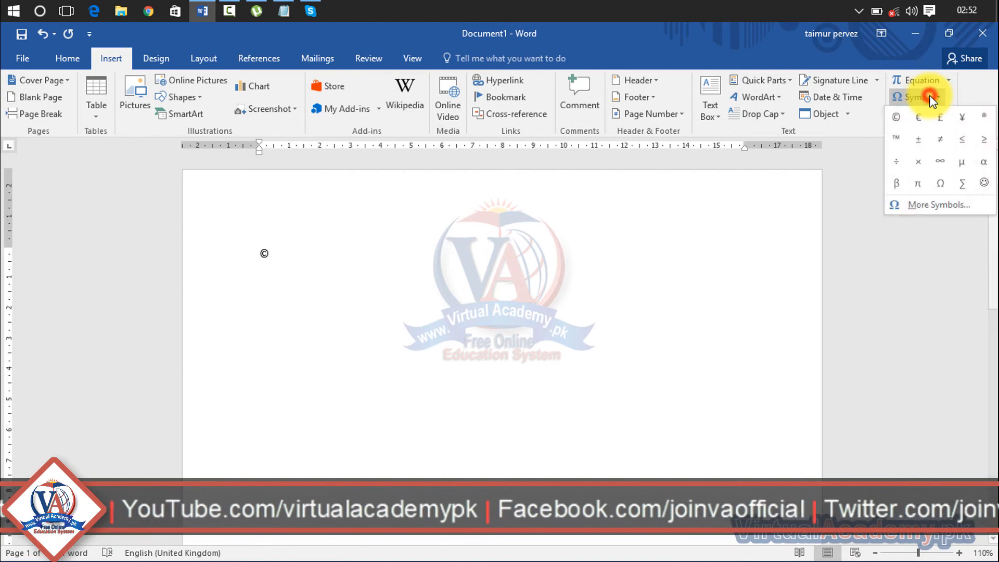
left_click(941, 183)
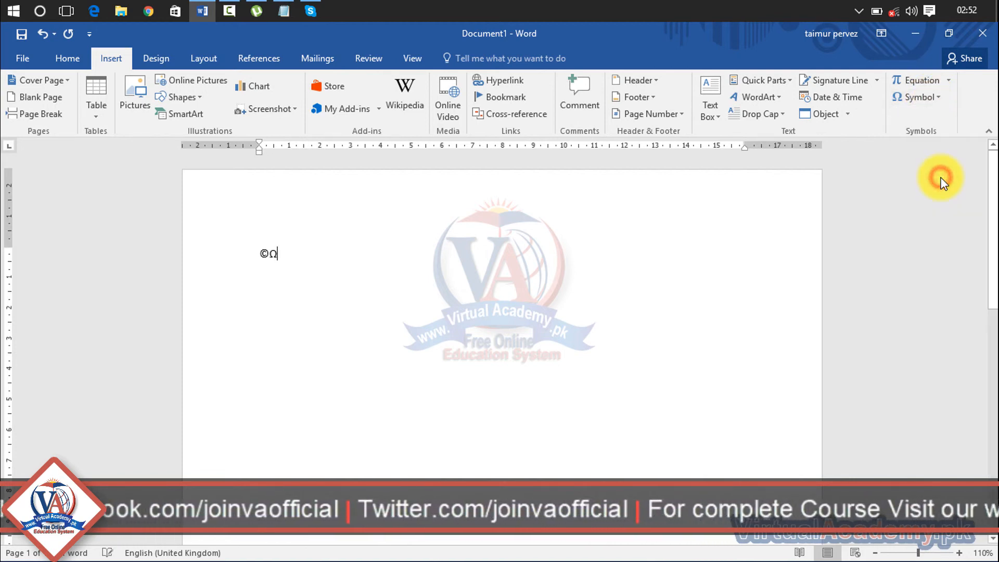
- Backspace away the © and Ω, then insert the Greek letter β
left_click(285, 253)
key("BackSpace")
key("BackSpace")
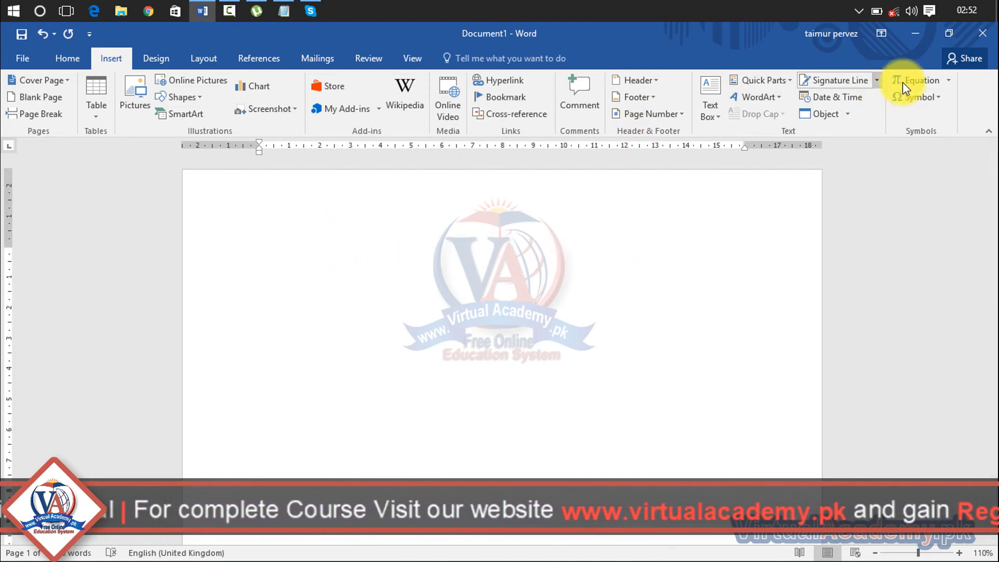
left_click(937, 97)
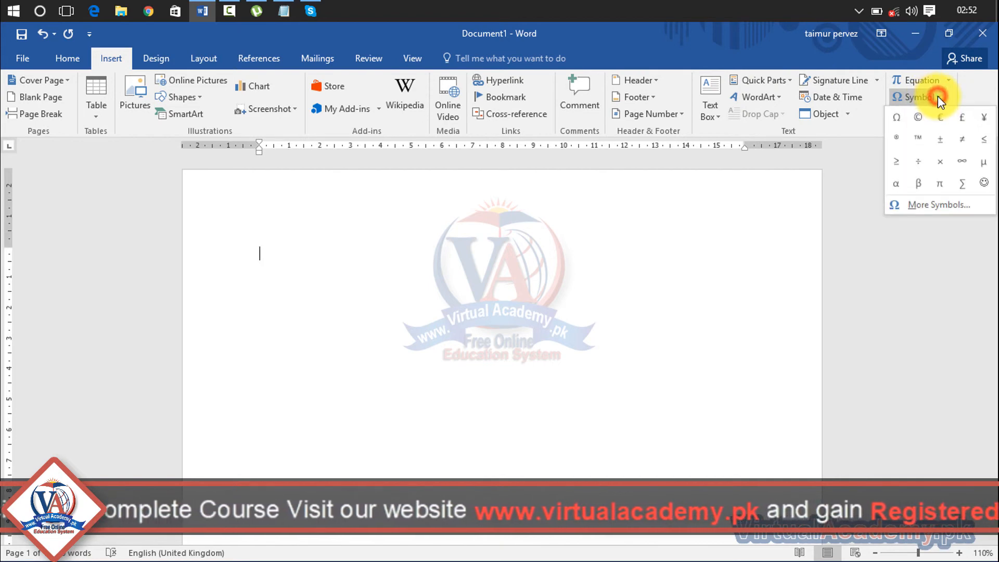
left_click(920, 190)
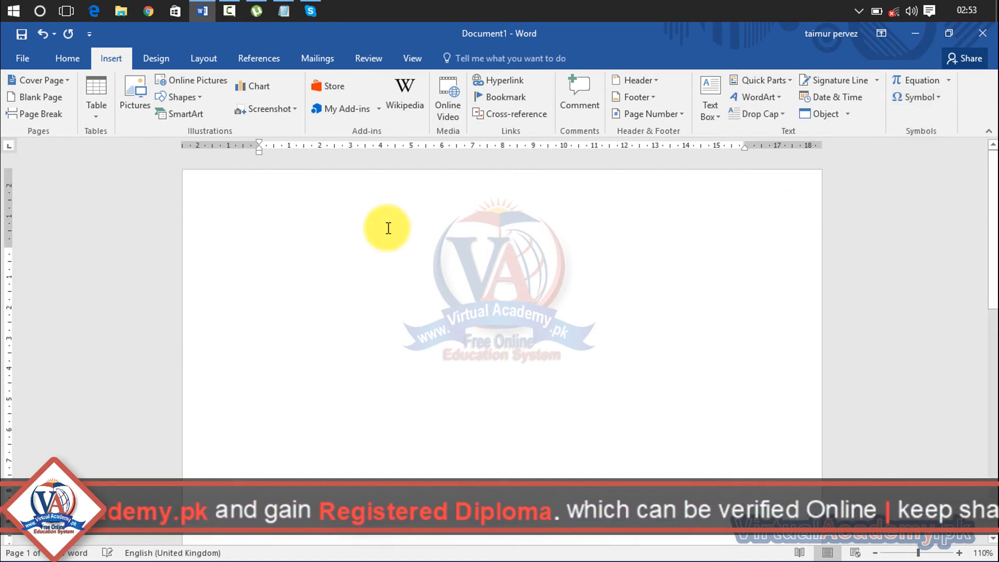
- In the More Symbols dialog, set the font to Cambria Math
left_click(943, 98)
left_click(919, 205)
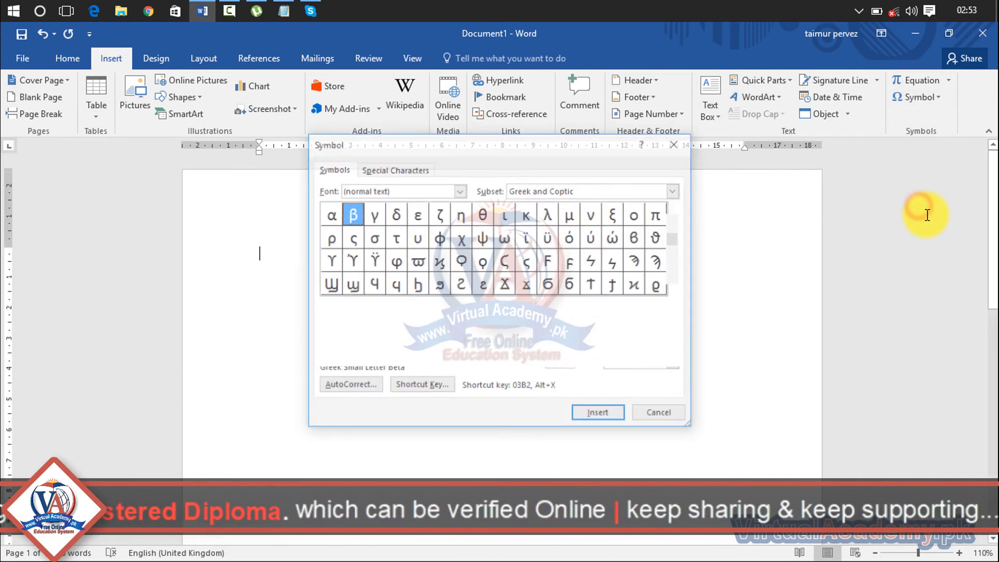
left_click(460, 191)
left_click(440, 248)
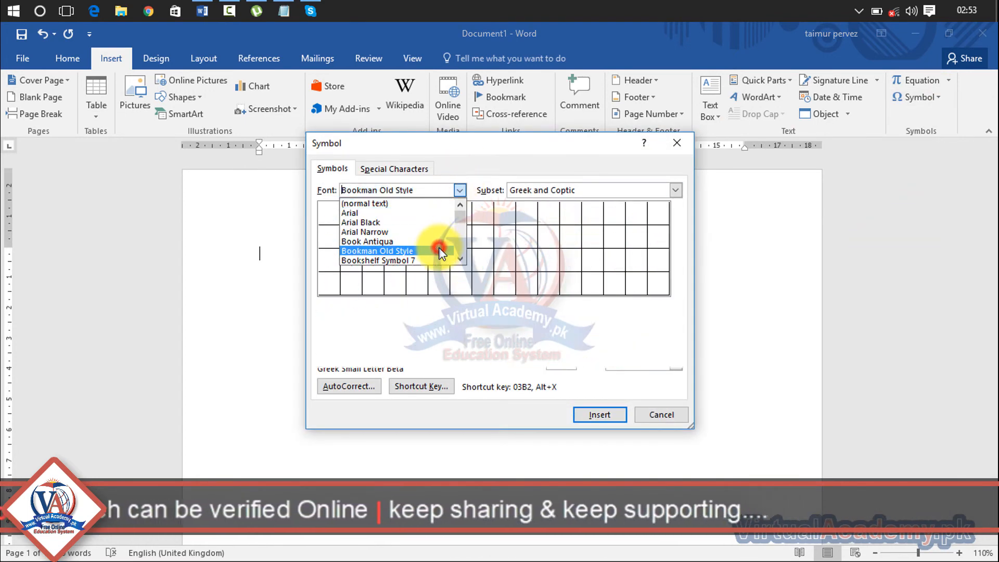
left_click(459, 191)
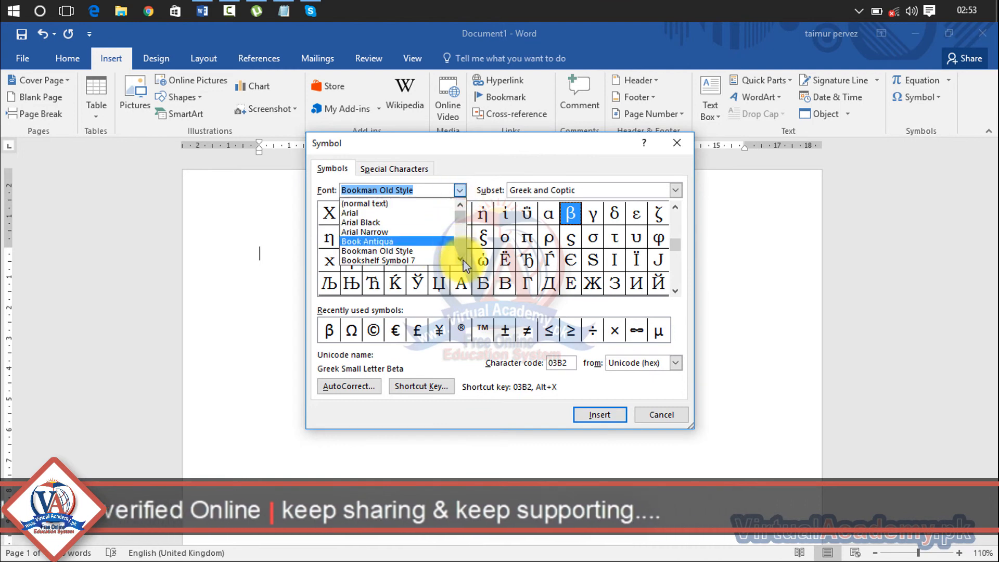
scroll(463, 260, "down", 1)
left_click(408, 251)
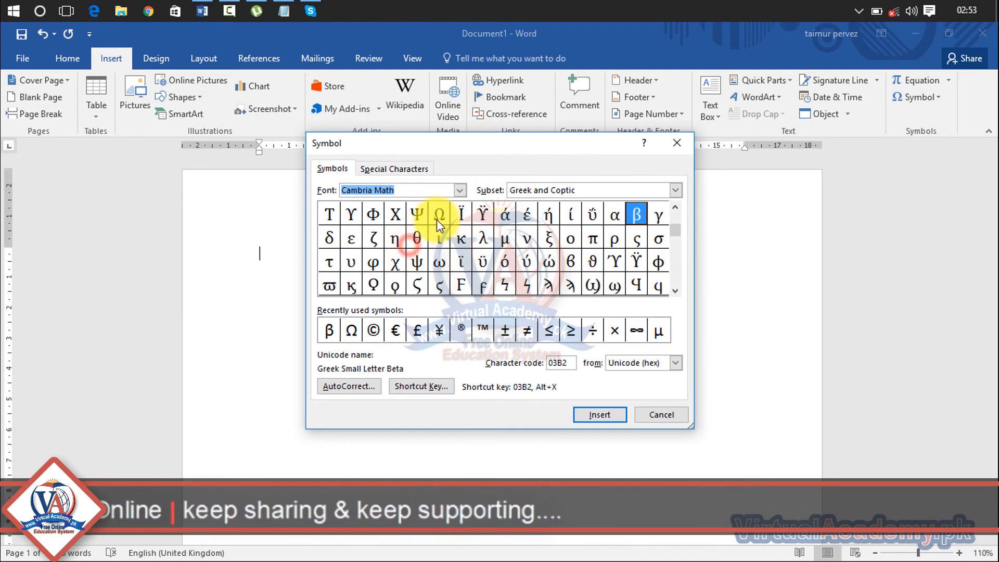
- Insert ɘ (Latin Small Letter Reversed E) from the IPA Extensions subset and close the dialog
left_click(584, 190)
left_click(574, 231)
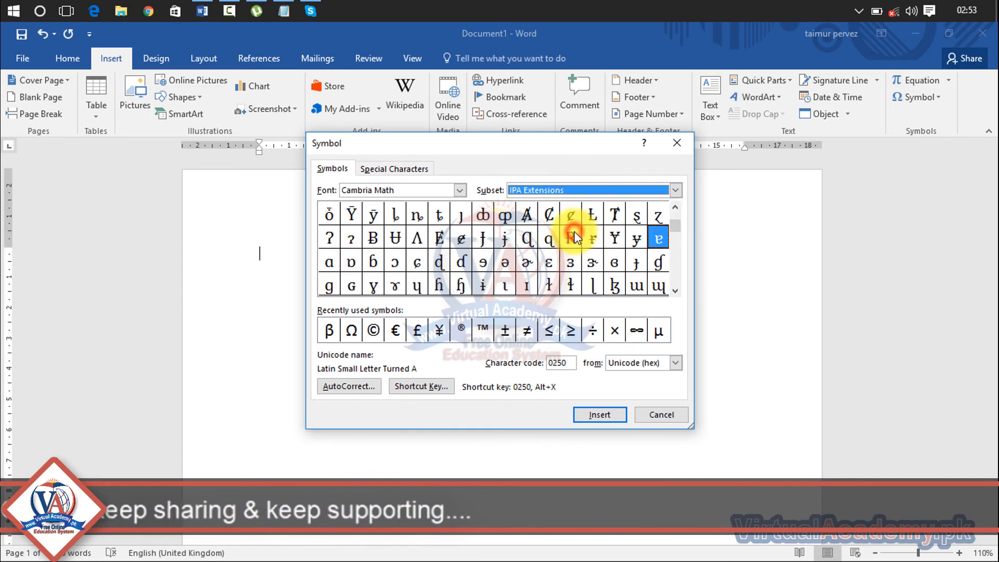
left_click(483, 262)
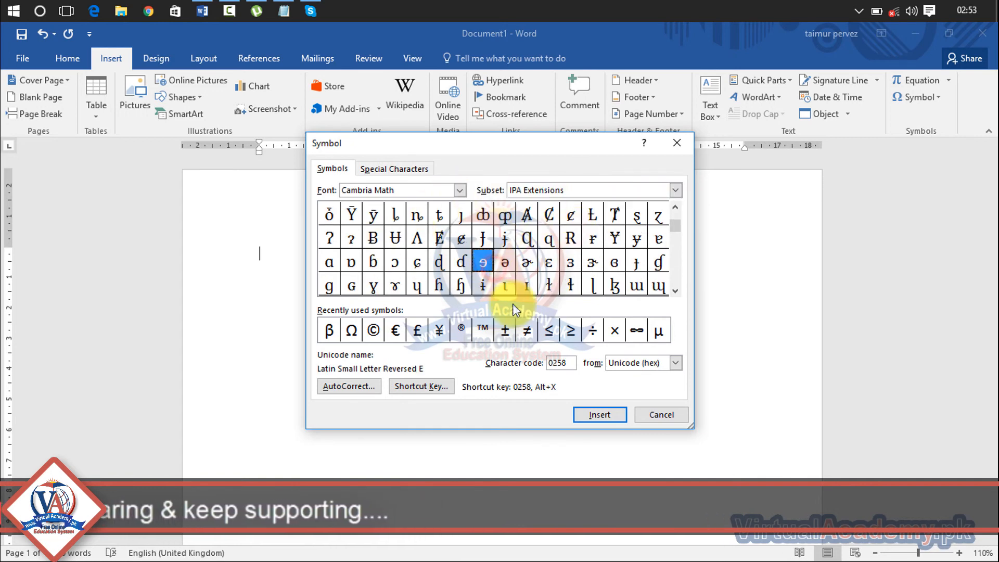
left_click(588, 414)
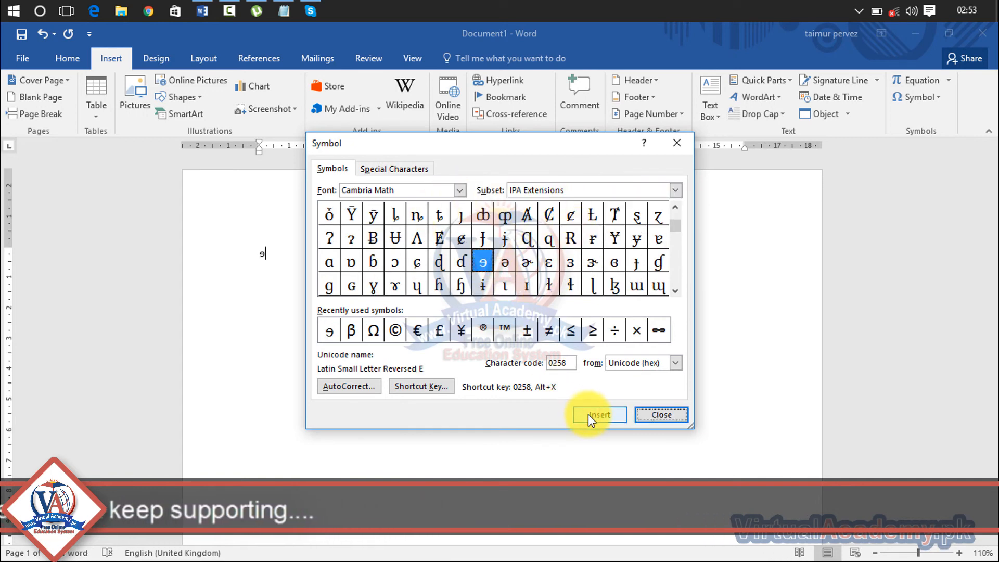
left_click(659, 411)
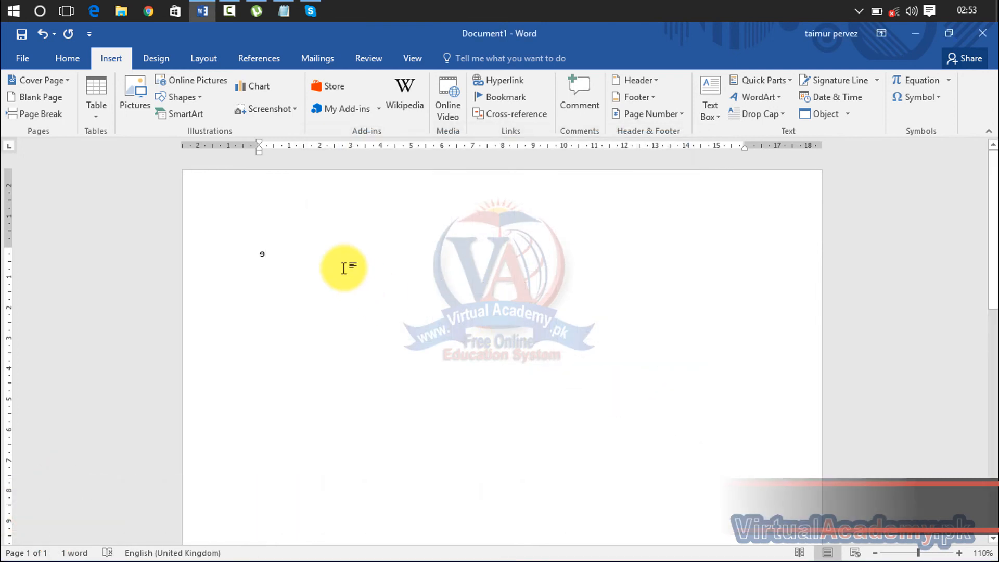
- Delete the ɘ character to leave an empty page and show the Design tab's theme options
key("BackSpace")
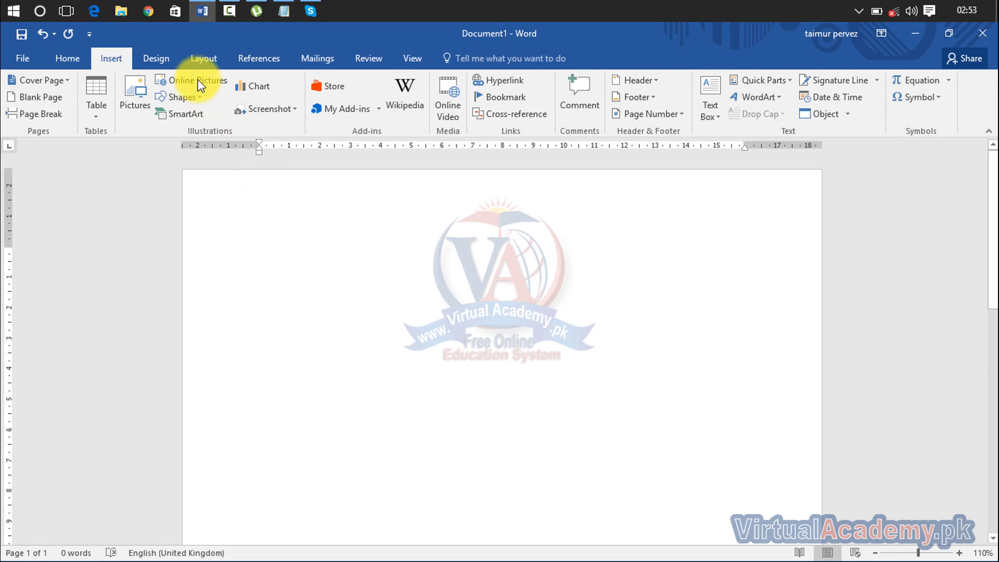
left_click(154, 61)
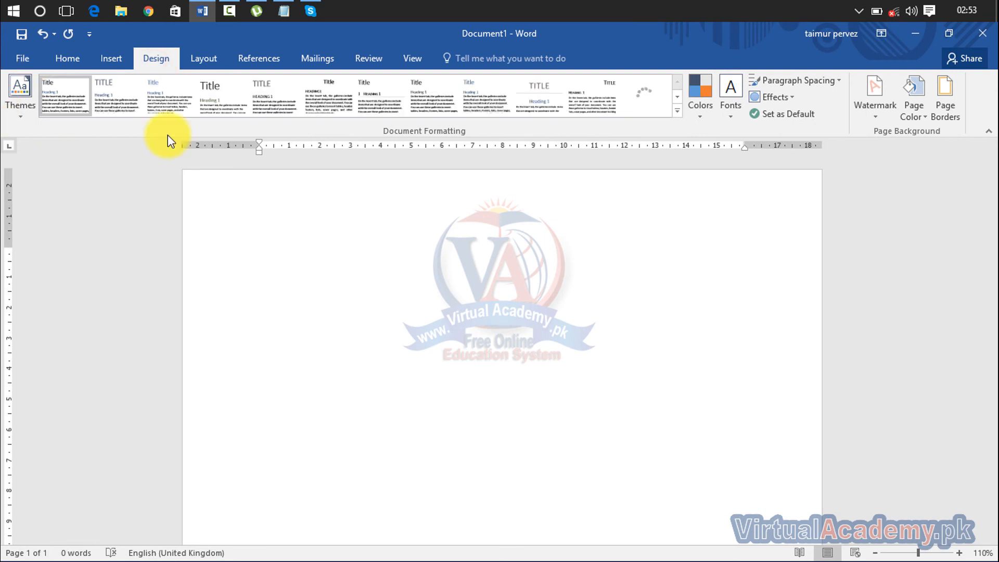